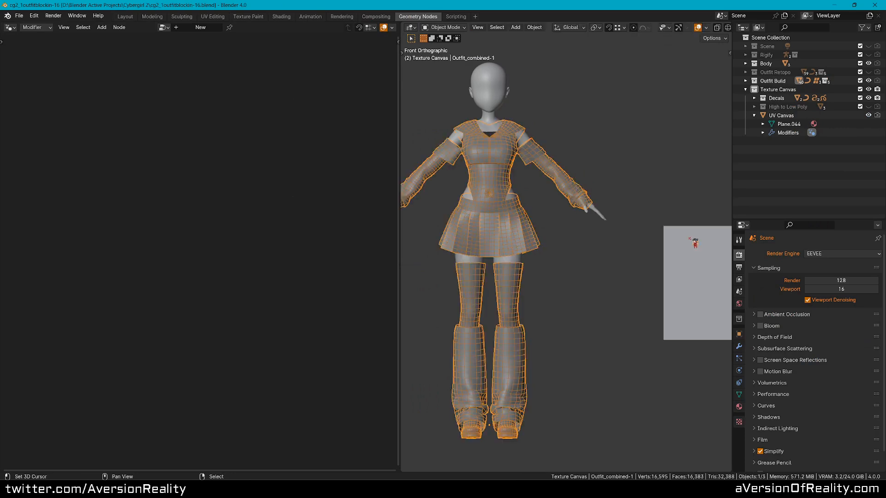
# Select the UV Canvas object and rename its Geometry Nodes modifier's node group to UV Canvas.
pyautogui.moveTo(689, 238); pyautogui.dragTo(659, 239, button='middle')
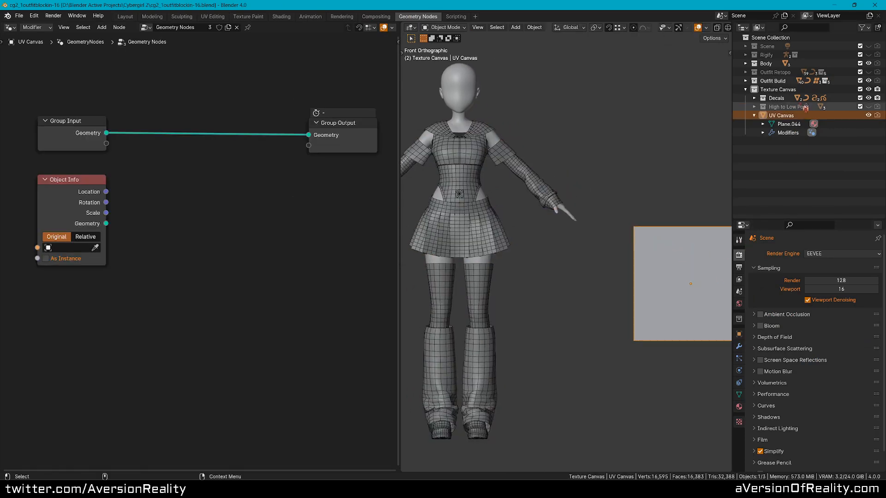
pyautogui.click(754, 115)
pyautogui.click(739, 347)
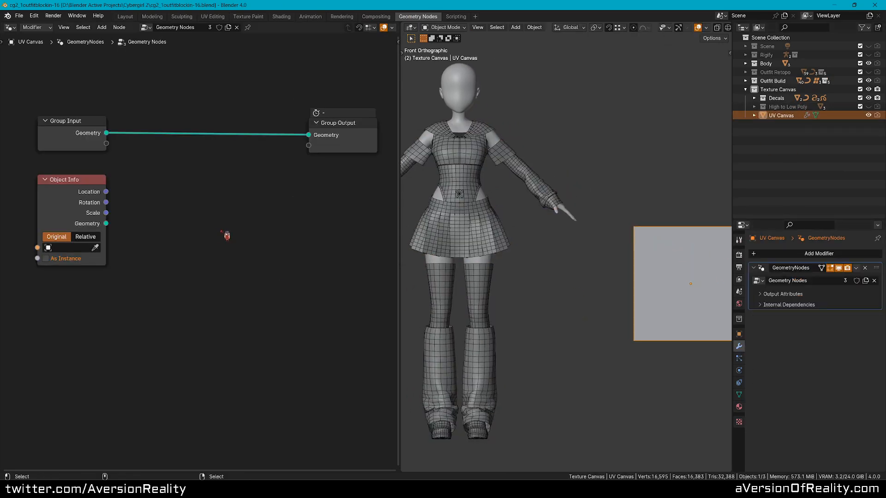
pyautogui.doubleClick(801, 280)
pyautogui.hotkey('ctrl', 'a')
pyautogui.write('V')
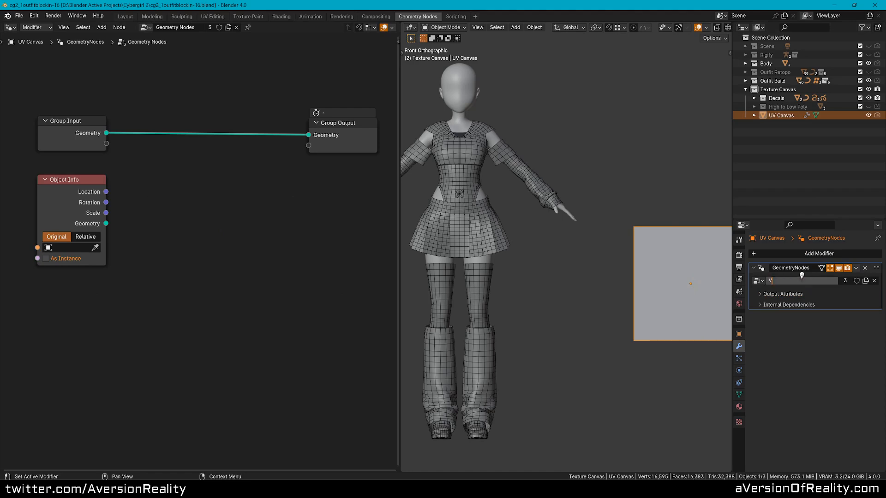
pyautogui.write(' CaUV Canvas')
pyautogui.press('Return')
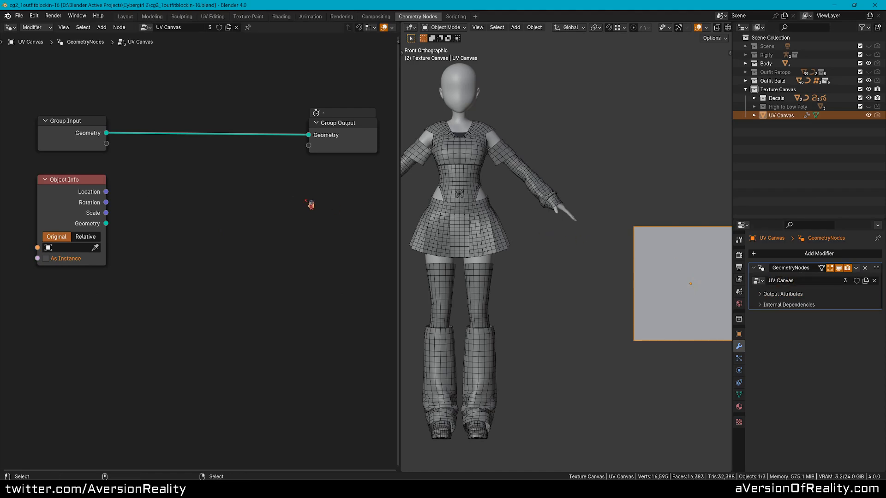
# Assign the combined outfit to the Object Info node and connect its Geometry to the Group Output.
pyautogui.click(488, 230)
pyautogui.moveTo(109, 226); pyautogui.dragTo(308, 135)
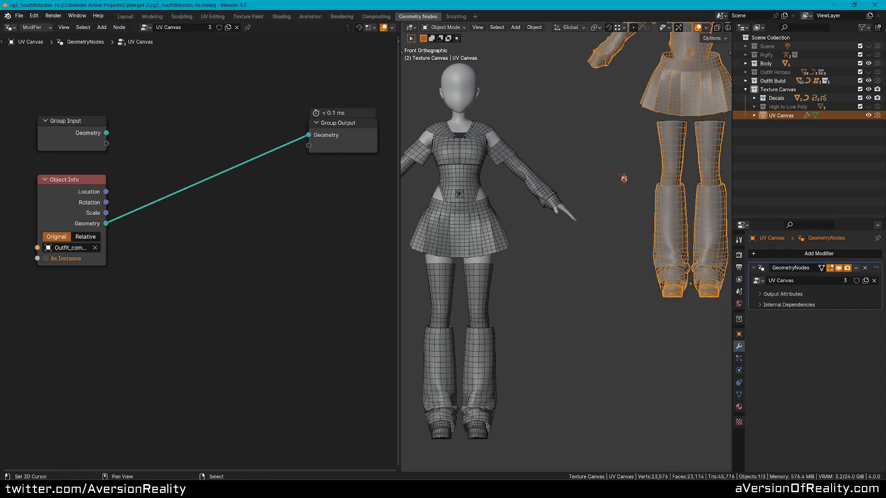
# Clear the UV Canvas object's location and move it along the X axis until it sits beside the character.
pyautogui.scroll(-2, 629, 184)
pyautogui.keyDown('shift'); pyautogui.moveTo(648, 215); pyautogui.dragTo(649, 170, button='middle'); pyautogui.keyUp('shift')
pyautogui.hotkey('alt', 'g')
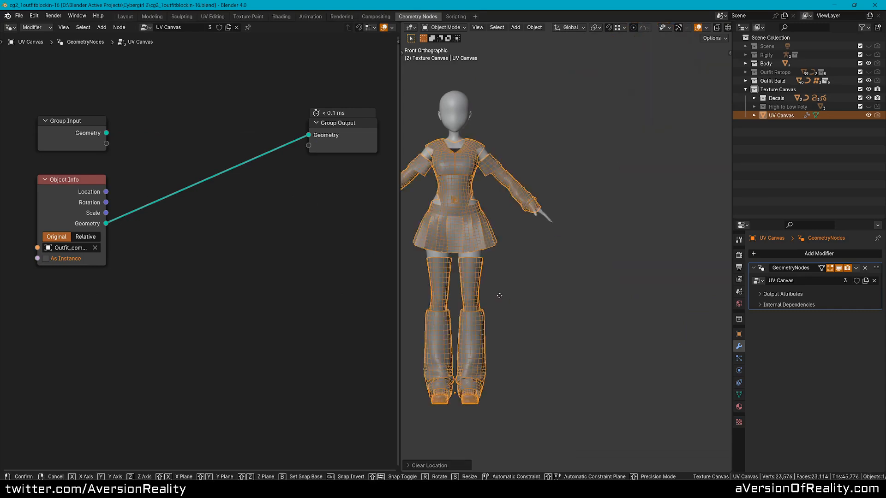
pyautogui.press('g')
pyautogui.press('x')
pyautogui.click(684, 294)
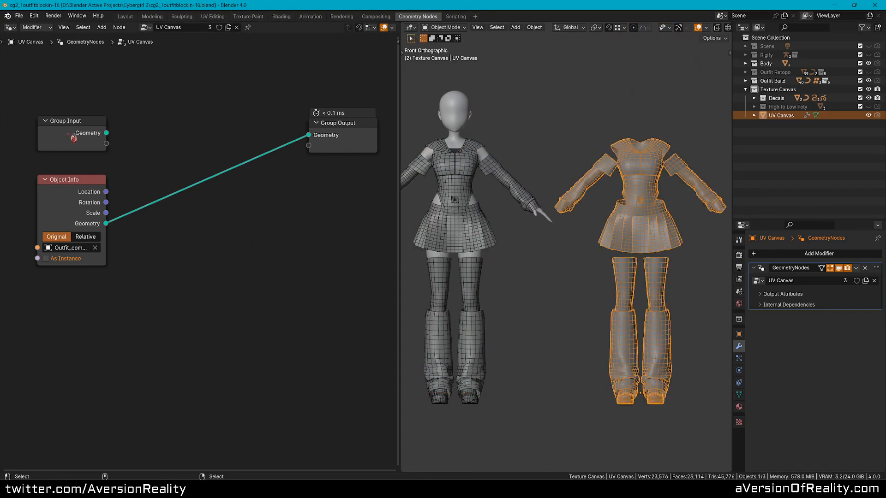
# Insert a Set Position node between Object Info and Group Output, moving the Group Input node out of the way.
pyautogui.moveTo(75, 140); pyautogui.dragTo(76, 107)
pyautogui.moveTo(180, 214); pyautogui.dragTo(196, 171, button='middle')
pyautogui.hotkey('shift', 'a')
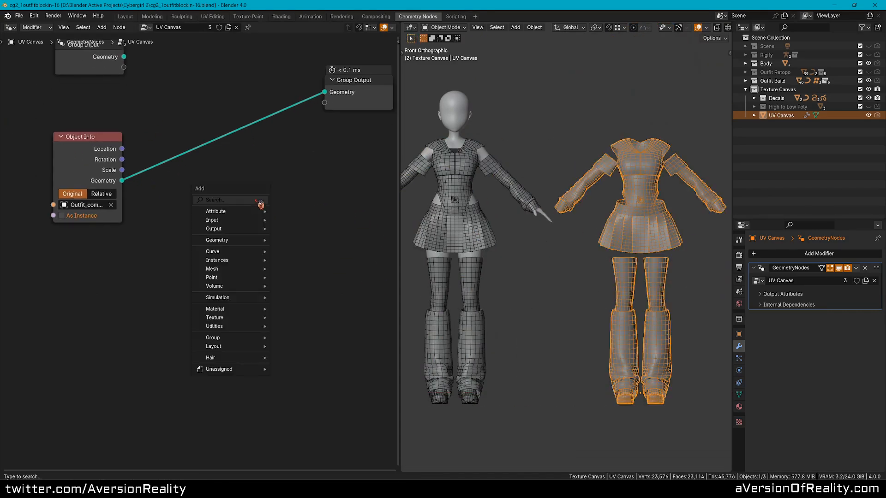
pyautogui.click(260, 201)
pyautogui.write('set pos')
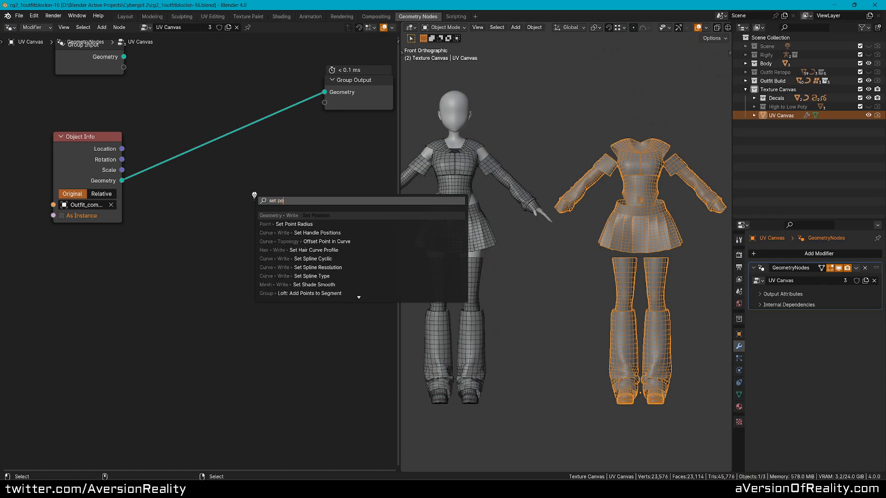
pyautogui.press('Return')
pyautogui.click(190, 132)
pyautogui.moveTo(237, 151); pyautogui.dragTo(256, 212)
# Add a Named Attribute node of type Vector named UVMap and connect it to Set Position's Position.
pyautogui.click(149, 278)
pyautogui.hotkey('shift', 'a')
pyautogui.click(127, 285)
pyautogui.press('Escape')
pyautogui.hotkey('shift', 'a')
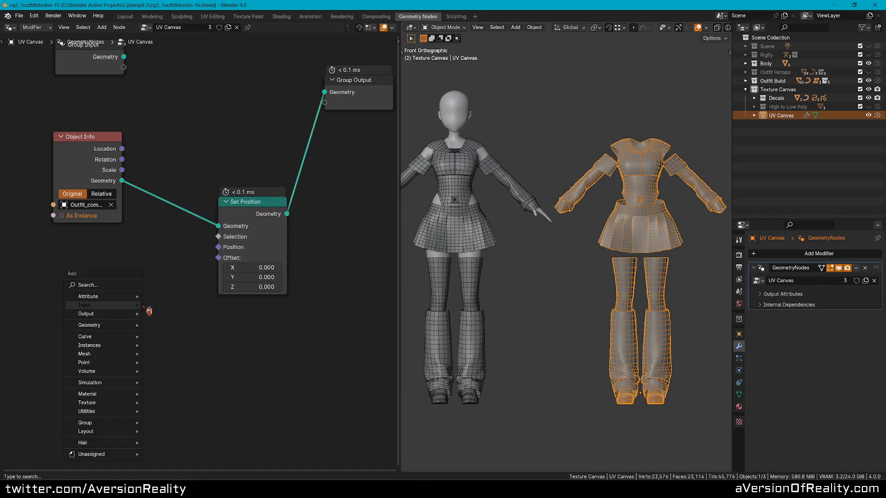
pyautogui.moveTo(134, 326)
pyautogui.moveTo(194, 328)
pyautogui.click(247, 344)
pyautogui.click(88, 269)
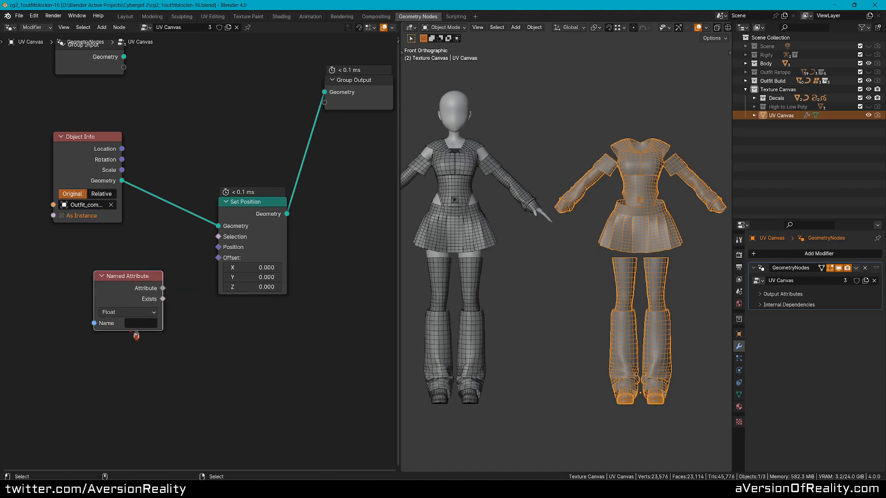
pyautogui.click(145, 322)
pyautogui.click(171, 336)
pyautogui.moveTo(162, 288); pyautogui.dragTo(223, 256)
# Make room between Named Attribute and Set Position and insert a Vector Rotate node on their link.
pyautogui.moveTo(658, 225); pyautogui.dragTo(610, 267, button='middle')
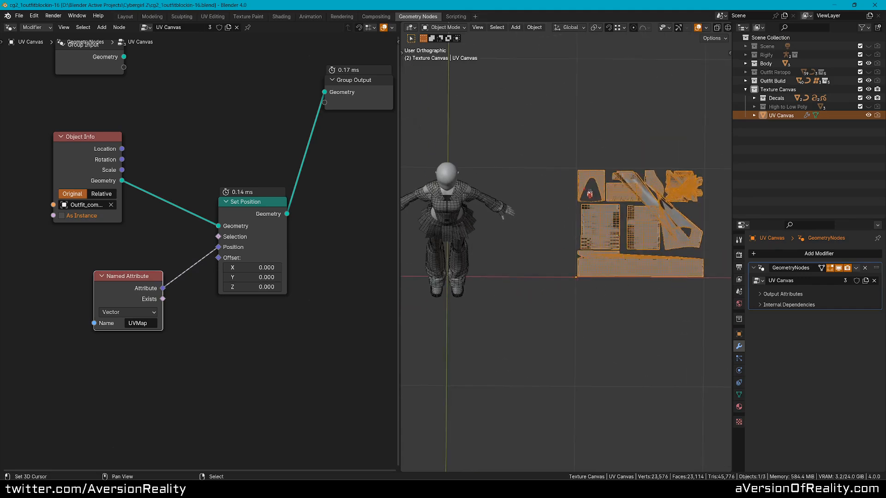
pyautogui.keyDown('shift'); pyautogui.moveTo(589, 195); pyautogui.dragTo(590, 198, button='middle'); pyautogui.keyUp('shift')
pyautogui.moveTo(148, 279); pyautogui.dragTo(108, 269)
pyautogui.moveTo(256, 216)
pyautogui.mouseDown()
pyautogui.moveTo(271, 218)
pyautogui.moveTo(260, 219)
pyautogui.mouseUp()
pyautogui.hotkey('shift', 'a')
pyautogui.write('VECTOR')
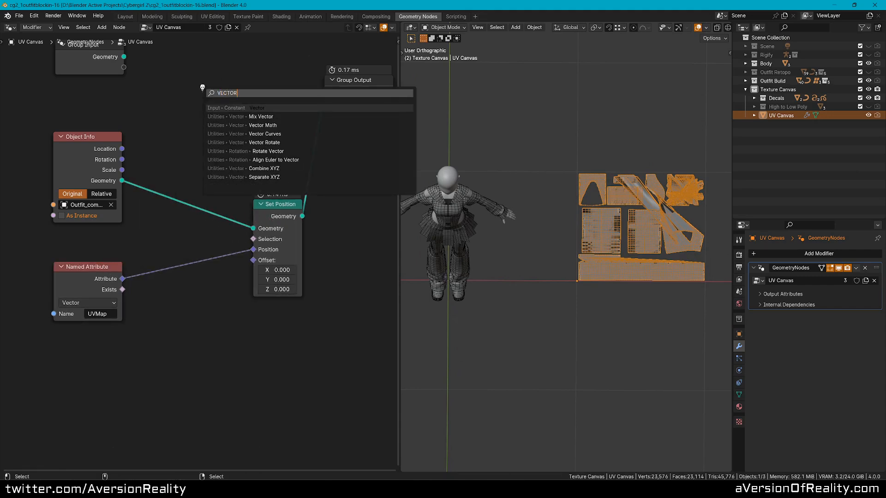
pyautogui.click(266, 142)
pyautogui.click(218, 296)
# Set the Vector Rotate node's type to Euler with an X rotation of 90°.
pyautogui.click(216, 287)
pyautogui.click(210, 344)
pyautogui.click(208, 369)
pyautogui.write('90')
pyautogui.press('Return')
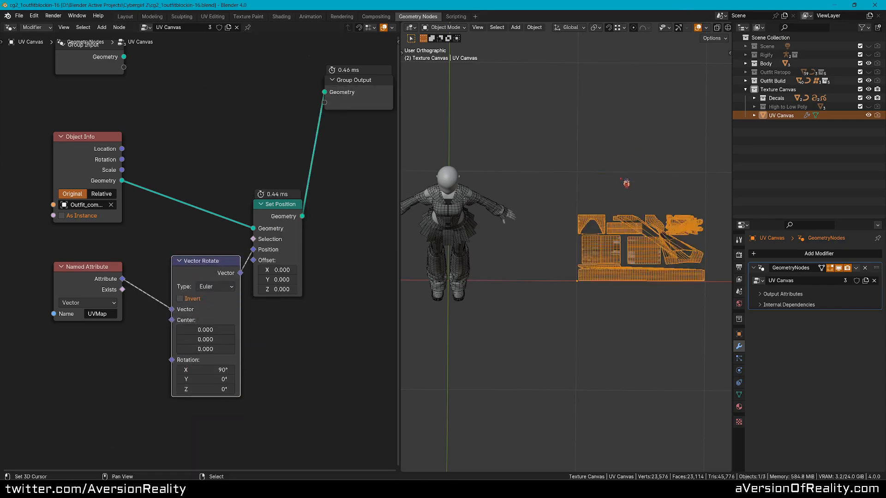
# In front view, move the UV Canvas object about 0.36 m toward negative X and 0.37 m up.
pyautogui.press('KP_1')
pyautogui.press('g')
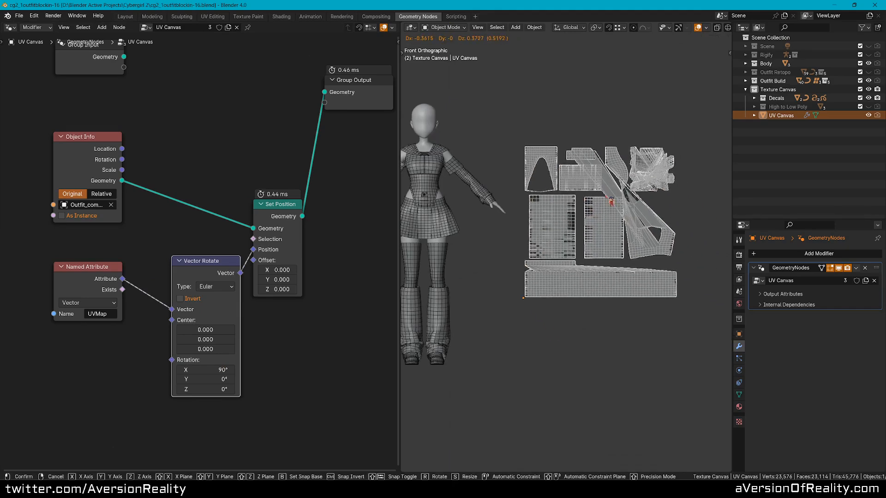
pyautogui.click(607, 197)
# Narrow the Vector Rotate node and shift Named Attribute away from it to make room between them.
pyautogui.click(319, 368)
pyautogui.moveTo(227, 324); pyautogui.dragTo(237, 303, button='middle')
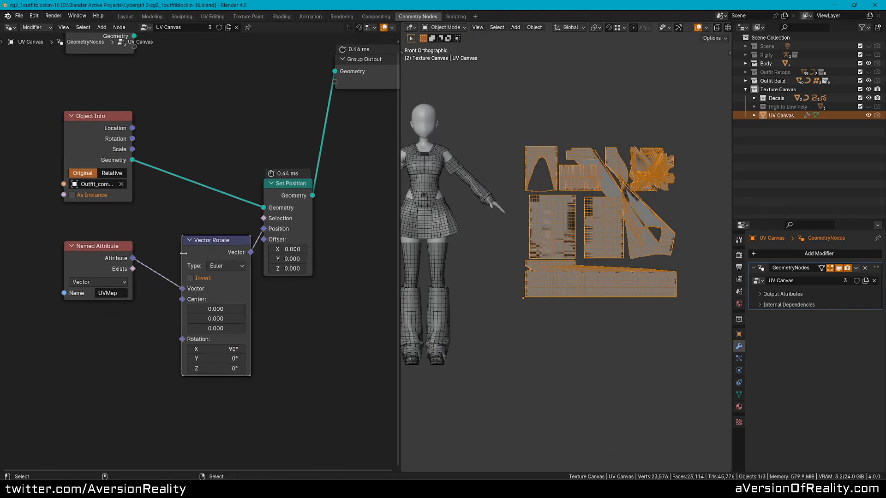
pyautogui.moveTo(184, 253); pyautogui.dragTo(286, 250)
pyautogui.moveTo(111, 244); pyautogui.dragTo(87, 259)
pyautogui.click(141, 238)
pyautogui.moveTo(141, 238); pyautogui.dragTo(159, 216, button='middle')
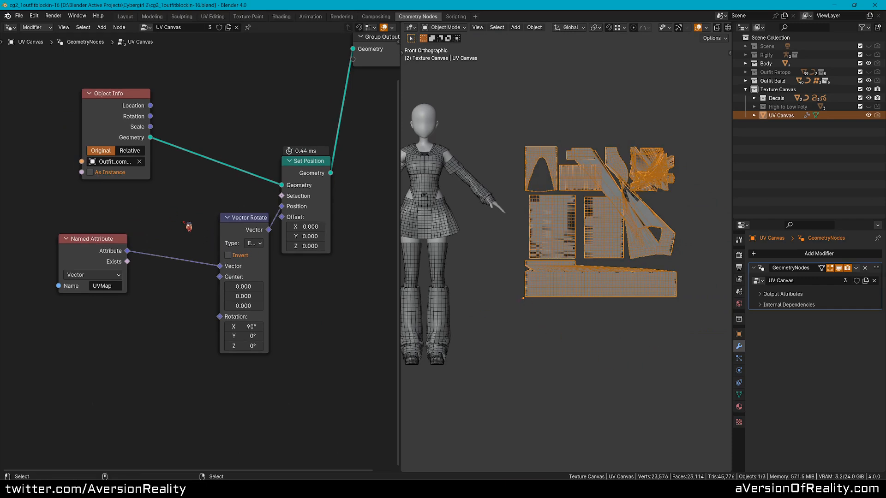
# Insert a Vector Math Add node before Vector Rotate and set its vector to -0.5, -0.5, 0.
pyautogui.hotkey('shift', 'a')
pyautogui.write('vector mat')
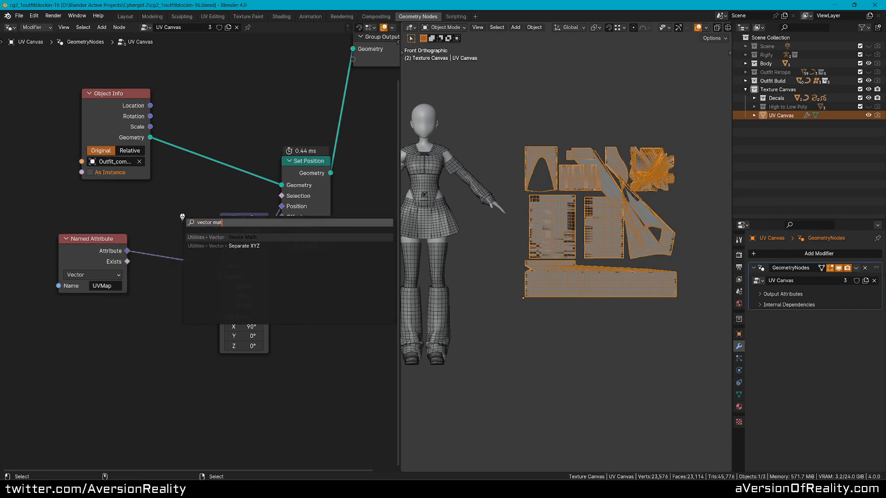
pyautogui.press('Return')
pyautogui.click(154, 239)
pyautogui.moveTo(153, 284)
pyautogui.mouseDown()
pyautogui.moveTo(125, 284)
pyautogui.moveTo(145, 284)
pyautogui.moveTo(147, 299)
pyautogui.mouseUp()
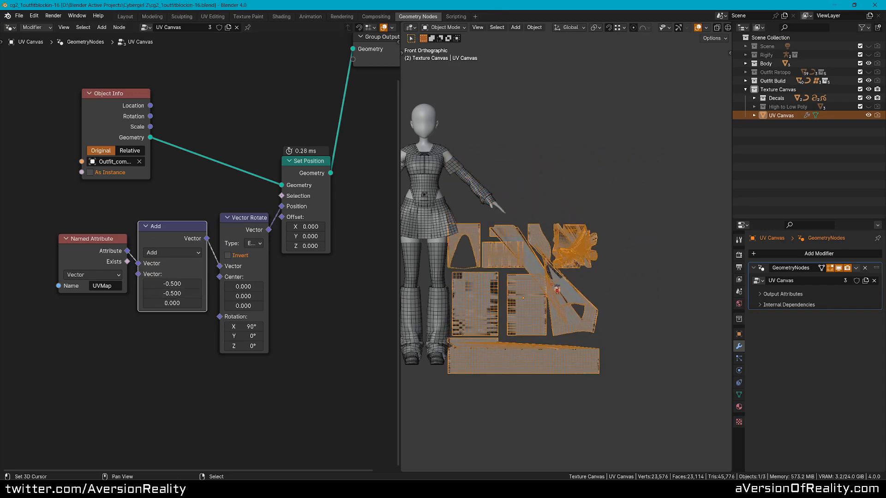
# Move the flattened UV layout sideways so it is clear of the character.
pyautogui.press('g')
pyautogui.click(626, 290)
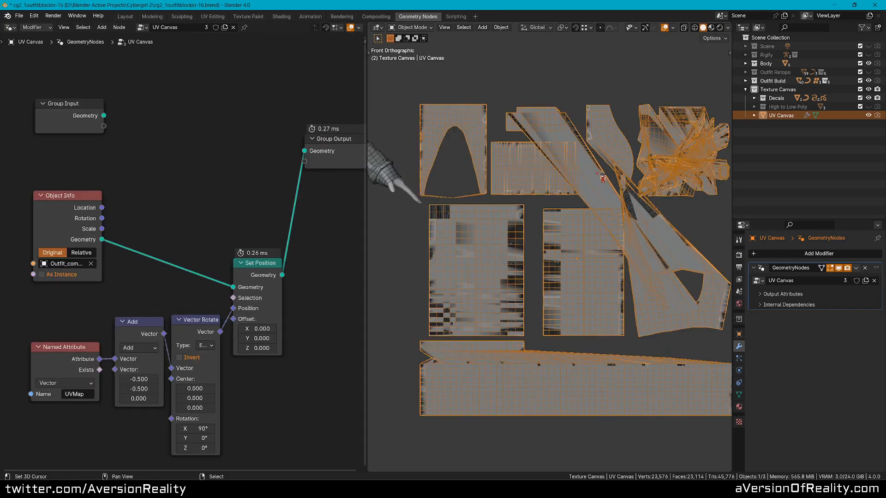
pyautogui.scroll(-1, 513, 127)
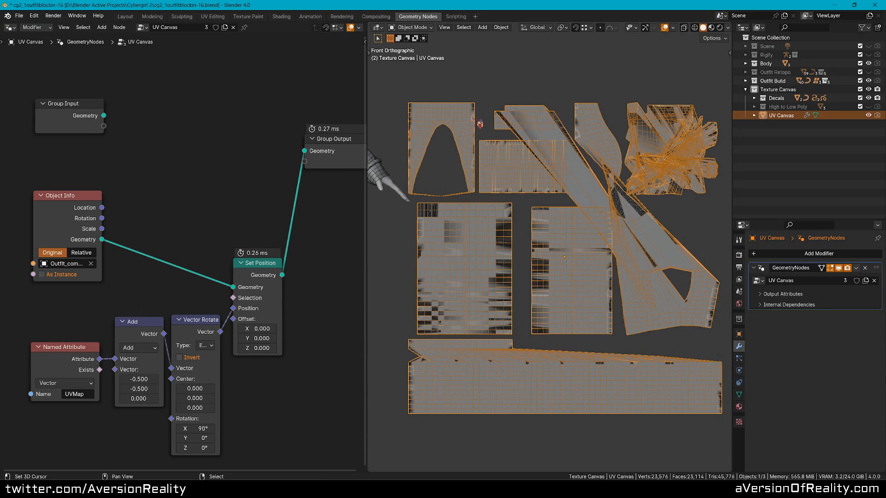
# Open the combined outfit mesh for UV editing and mark its seams from the UV islands.
pyautogui.click(221, 18)
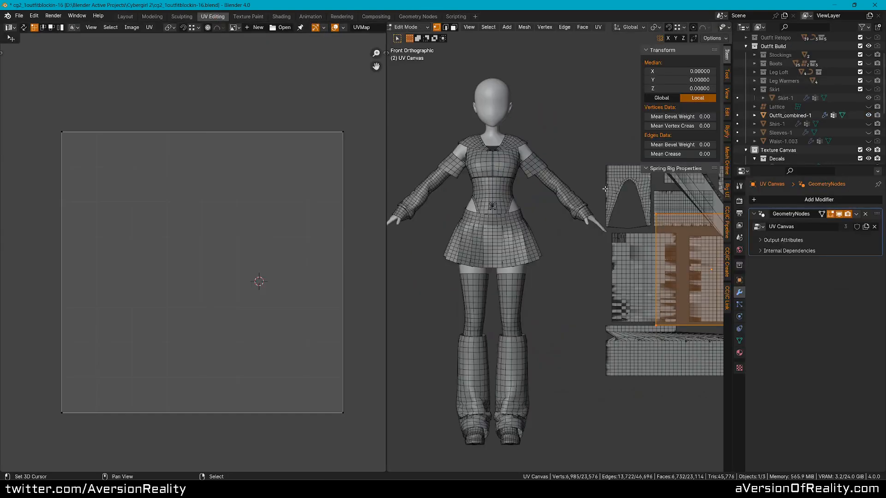
pyautogui.keyDown('shift'); pyautogui.moveTo(622, 237); pyautogui.dragTo(509, 226, button='middle'); pyautogui.keyUp('shift')
pyautogui.keyDown('shift'); pyautogui.moveTo(675, 211); pyautogui.dragTo(713, 212, button='middle'); pyautogui.keyUp('shift')
pyautogui.press('Tab')
pyautogui.rightClick(453, 230)
pyautogui.press('Tab')
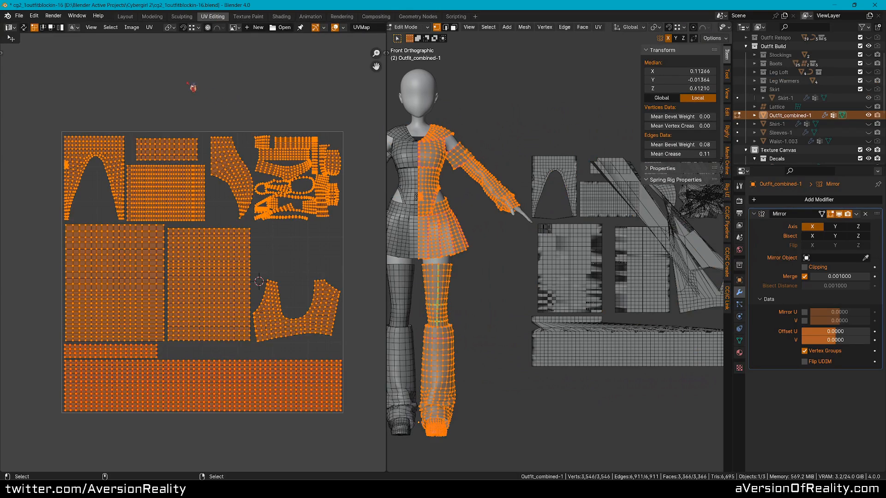
pyautogui.click(152, 30)
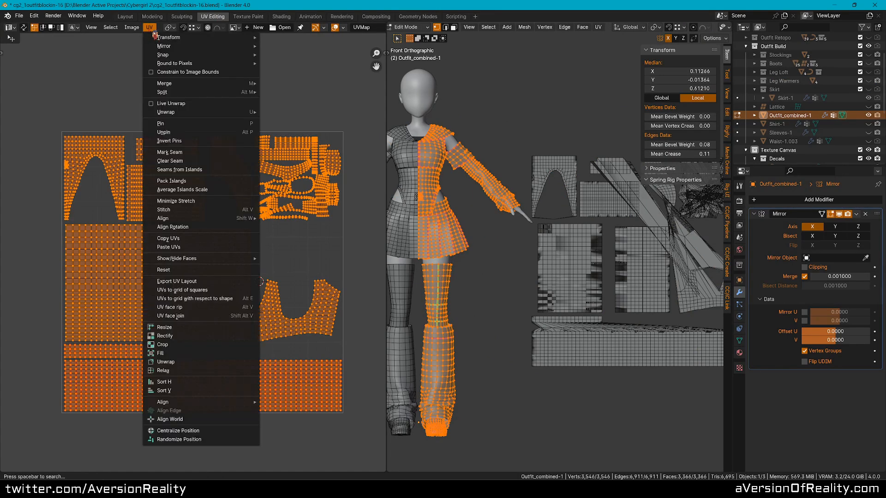
pyautogui.click(210, 170)
# Return to the UV Canvas node group and insert a narrowed Split Edges node between Object Info and Set Position.
pyautogui.click(418, 16)
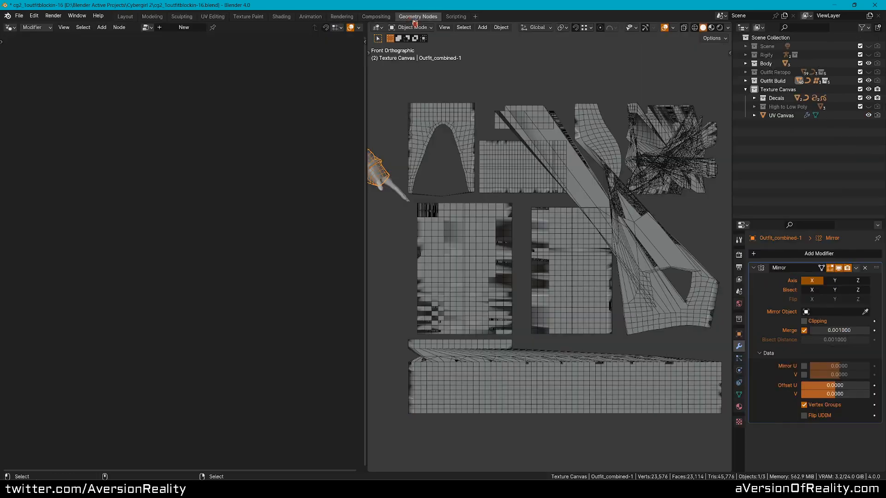
pyautogui.click(502, 226)
pyautogui.moveTo(192, 208); pyautogui.dragTo(194, 197, button='middle')
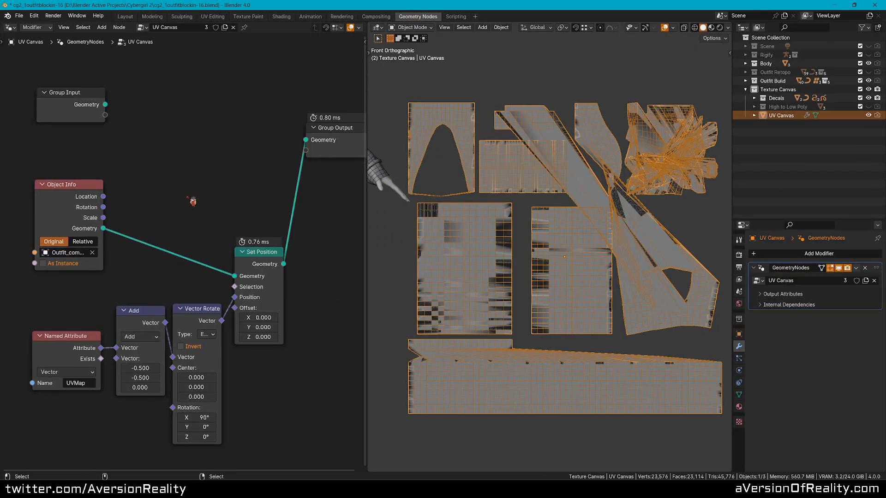
pyautogui.hotkey('shift', 'a')
pyautogui.click(228, 142)
pyautogui.write('split e')
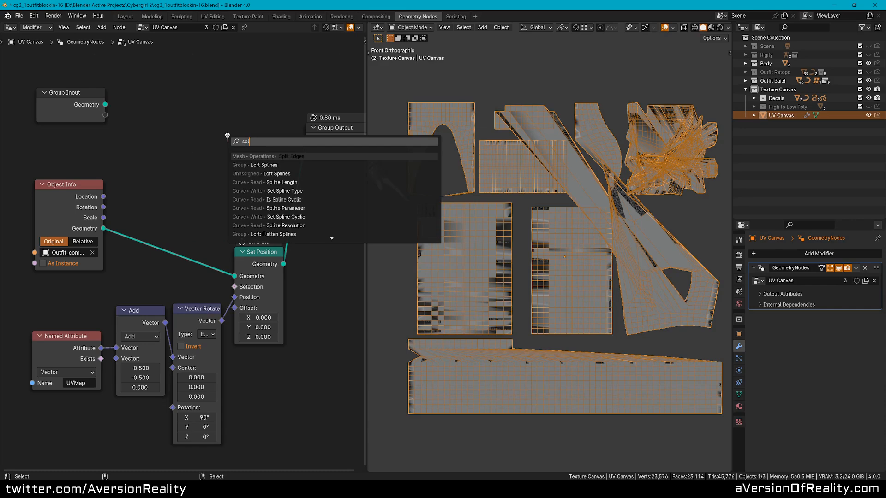
pyautogui.press('Return')
pyautogui.click(142, 219)
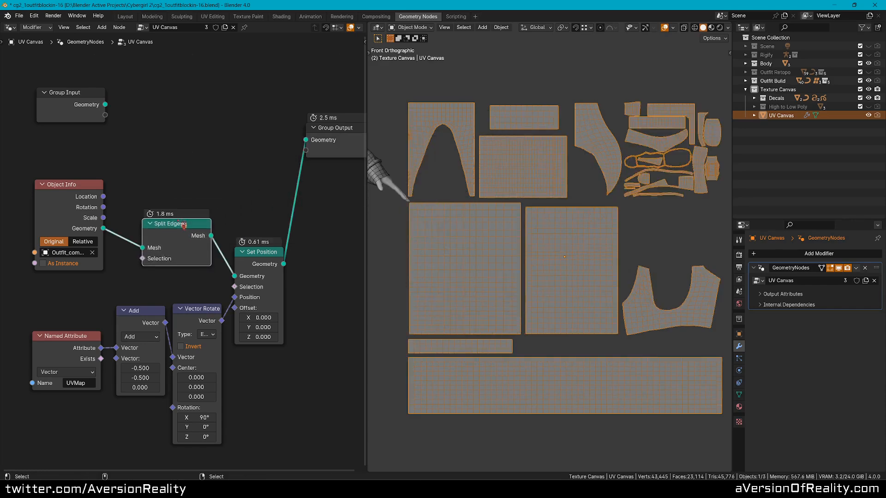
pyautogui.moveTo(211, 228)
pyautogui.mouseDown()
pyautogui.moveTo(189, 227)
pyautogui.moveTo(200, 221)
pyautogui.mouseUp()
pyautogui.click(202, 191)
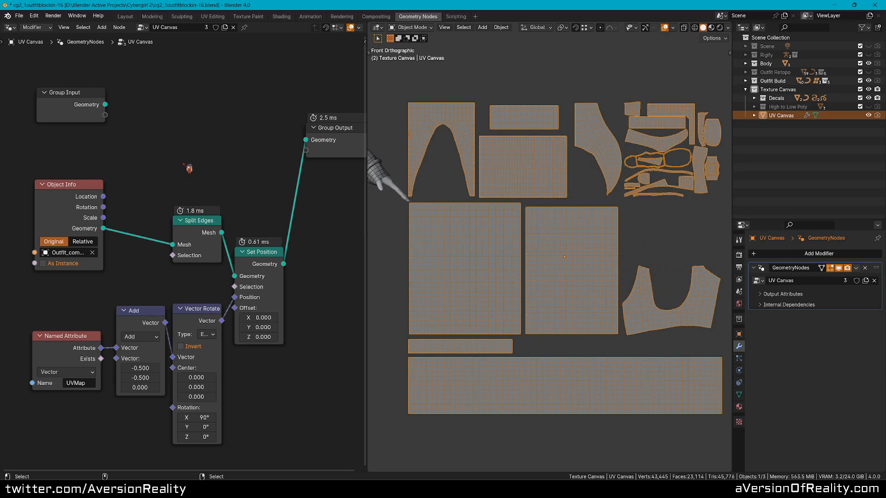
# Duplicate the Named Attribute node beneath the raised Object Info node and try entering seams as its attribute name.
pyautogui.moveTo(189, 168); pyautogui.dragTo(210, 158, button='middle')
pyautogui.moveTo(83, 186); pyautogui.dragTo(85, 146)
pyautogui.click(100, 337)
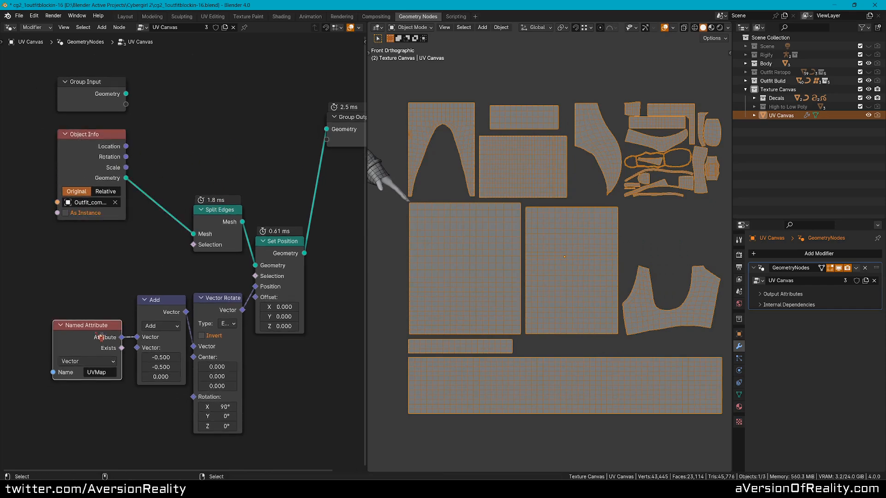
pyautogui.hotkey('shift', 'd')
pyautogui.click(109, 244)
pyautogui.click(106, 280)
pyautogui.write('seams')
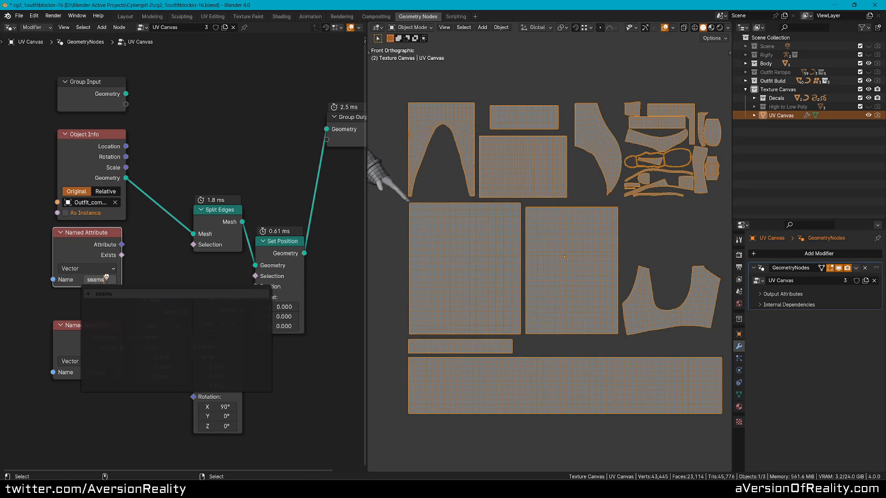
pyautogui.press('Escape')
pyautogui.click(116, 301)
pyautogui.moveTo(161, 183); pyautogui.dragTo(158, 151, button='middle')
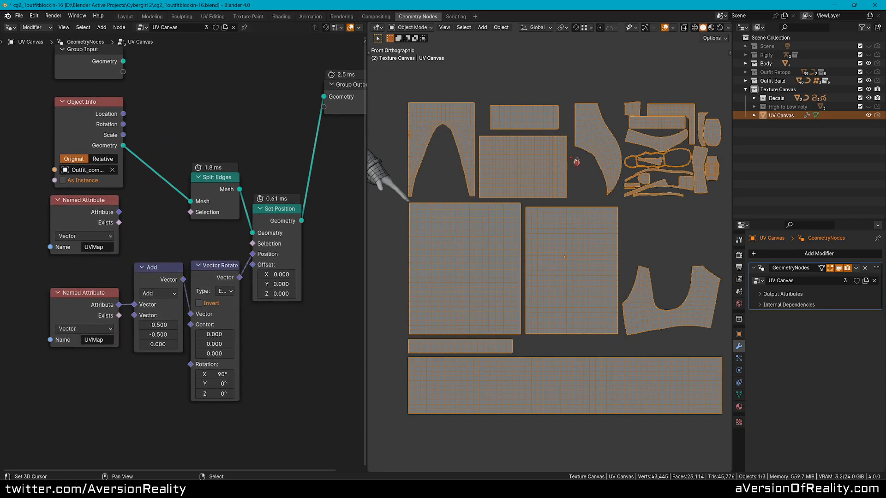
pyautogui.moveTo(241, 134); pyautogui.dragTo(252, 146, button='middle')
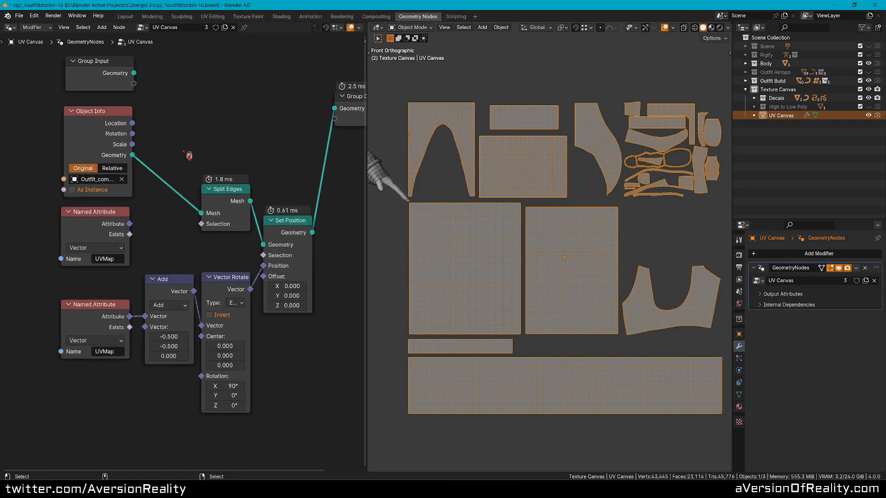
# Edit the combined outfit in edge selection mode, picking one waistline edge of the skirt and extending the selection to similar edges.
pyautogui.moveTo(522, 202); pyautogui.dragTo(630, 207, button='middle')
pyautogui.rightClick(482, 161)
pyautogui.press('Tab')
pyautogui.scroll(2, 606, 209)
pyautogui.moveTo(415, 172); pyautogui.dragTo(508, 226, button='middle')
pyautogui.hotkey('alt', 'a')
pyautogui.press('2')
pyautogui.scroll(4, 594, 215)
pyautogui.rightClick(583, 206)
pyautogui.hotkey('shift', 'g')
pyautogui.click(572, 208)
# Show the selected edges' transform properties and set their Mean Bevel Weight to 1.
pyautogui.press('n')
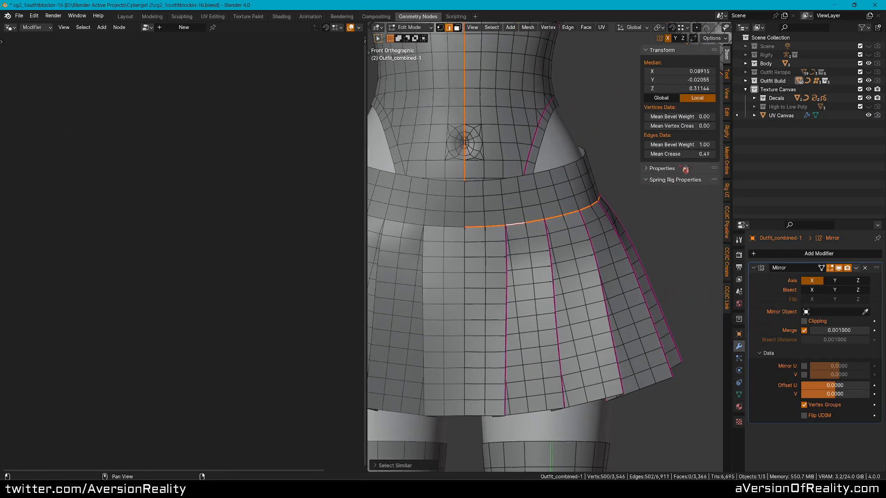
pyautogui.click(686, 143)
pyautogui.write('1')
pyautogui.press('Return')
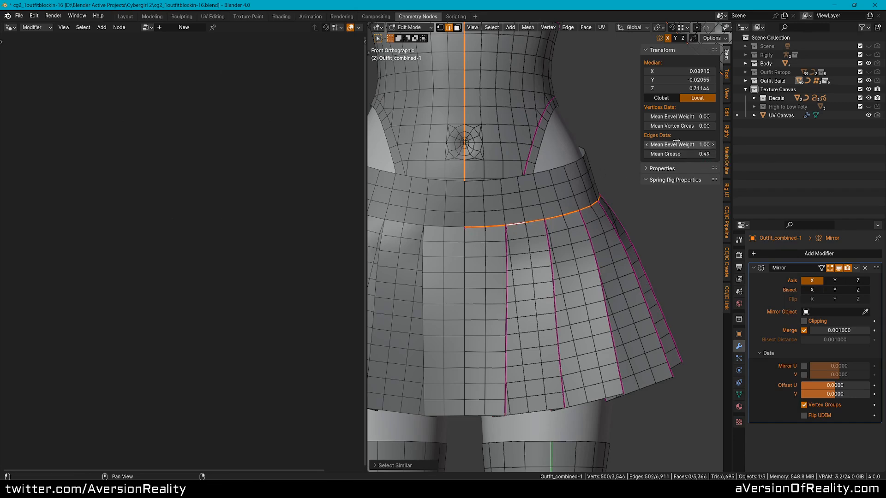
# Leave the outfit's edit mode, select the UV Canvas object and pin its node tree.
pyautogui.scroll(-2, 549, 244)
pyautogui.press('Tab')
pyautogui.scroll(-3, 572, 192)
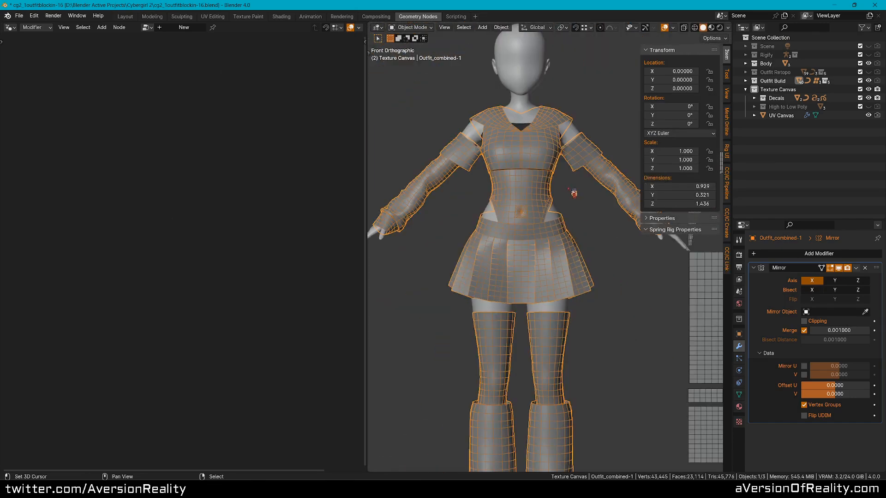
pyautogui.scroll(4, 609, 261)
pyautogui.click(571, 208)
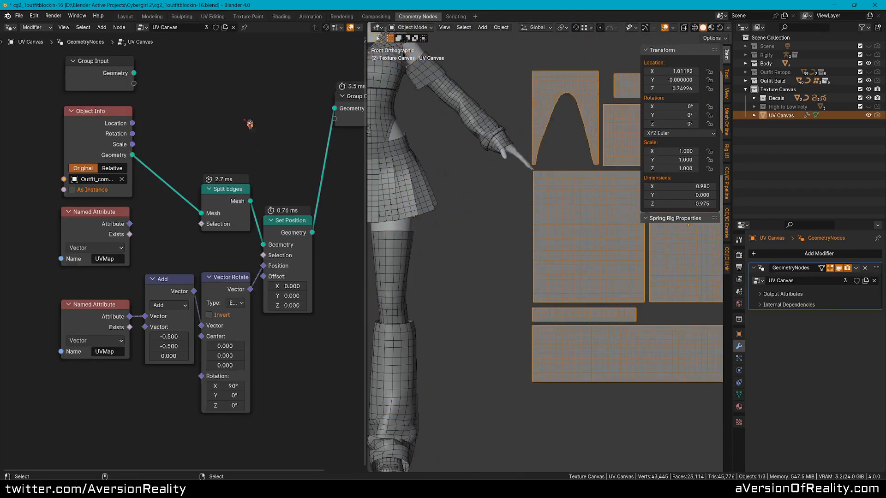
pyautogui.click(244, 28)
# Set the upper Named Attribute node to Float, name the bevel weight attribute, and feed its Attribute output into the Split Edges selection.
pyautogui.click(95, 247)
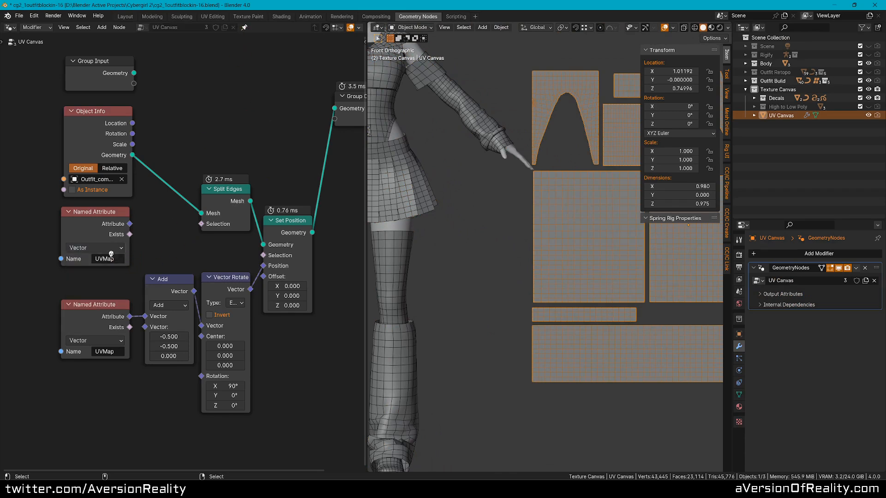
pyautogui.click(109, 259)
pyautogui.write('be')
pyautogui.click(162, 292)
pyautogui.moveTo(129, 223); pyautogui.dragTo(212, 225)
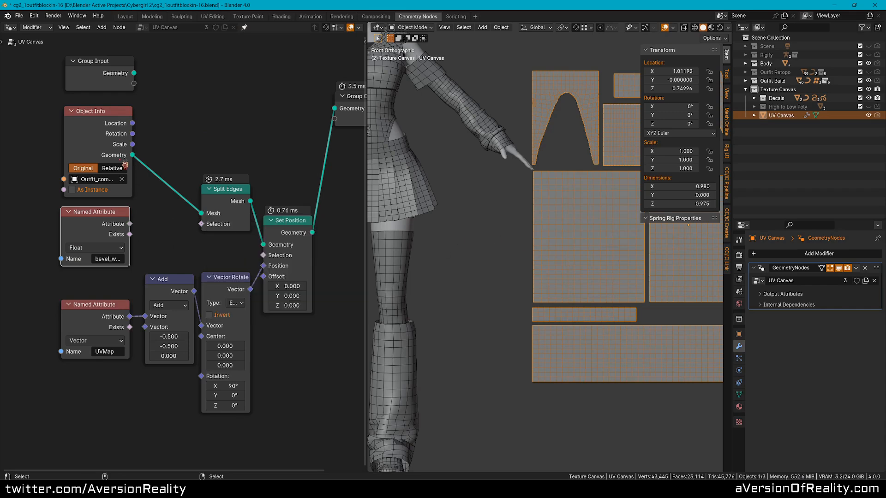
pyautogui.moveTo(130, 224); pyautogui.dragTo(201, 224)
# Mute and unmute the Split Edges node to compare the UV Canvas islands with and without edge splitting.
pyautogui.keyDown('shift'); pyautogui.moveTo(618, 206); pyautogui.dragTo(498, 221, button='middle'); pyautogui.keyUp('shift')
pyautogui.scroll(-2, 498, 221)
pyautogui.click(234, 207)
pyautogui.press('m')
pyautogui.press('m')
pyautogui.click(252, 145)
# Cut the Named Attribute link to Split Edges, compare the canvas with the node muted and active, and reconnect the link.
pyautogui.keyDown('ctrl'); pyautogui.moveTo(175, 212); pyautogui.dragTo(185, 276, button='right'); pyautogui.keyUp('ctrl')
pyautogui.click(241, 197)
pyautogui.press('m')
pyautogui.press('m')
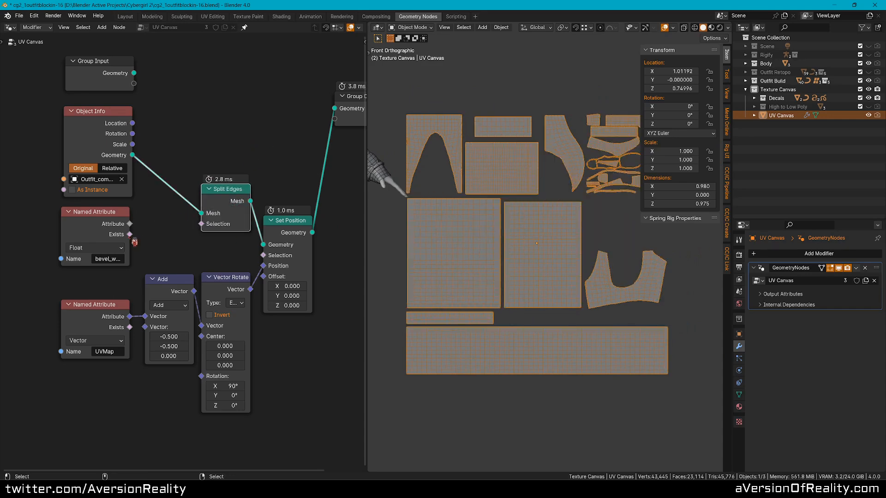
pyautogui.moveTo(131, 225); pyautogui.dragTo(201, 224)
pyautogui.click(207, 254)
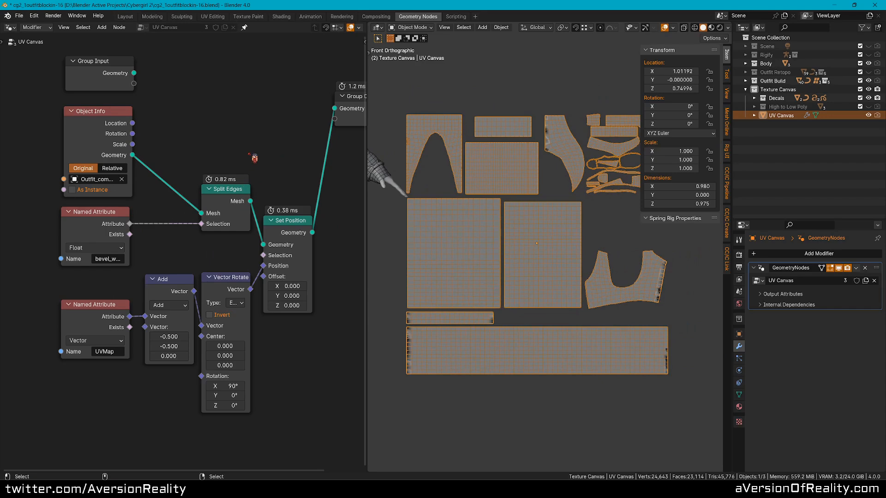
# Examine the canvas islands' border shading, and select the outfit to compare the islands with its Mirror modifier off and on in the viewport.
pyautogui.moveTo(253, 158); pyautogui.dragTo(241, 171, button='middle')
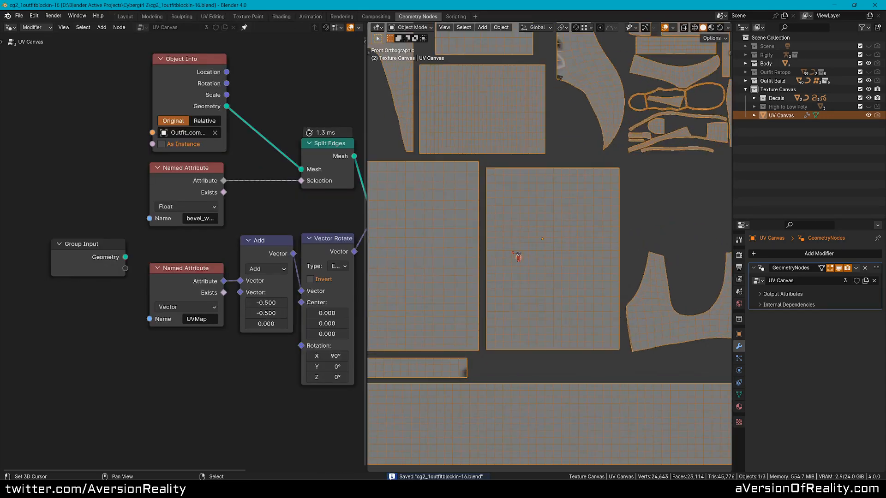
pyautogui.scroll(6, 493, 238)
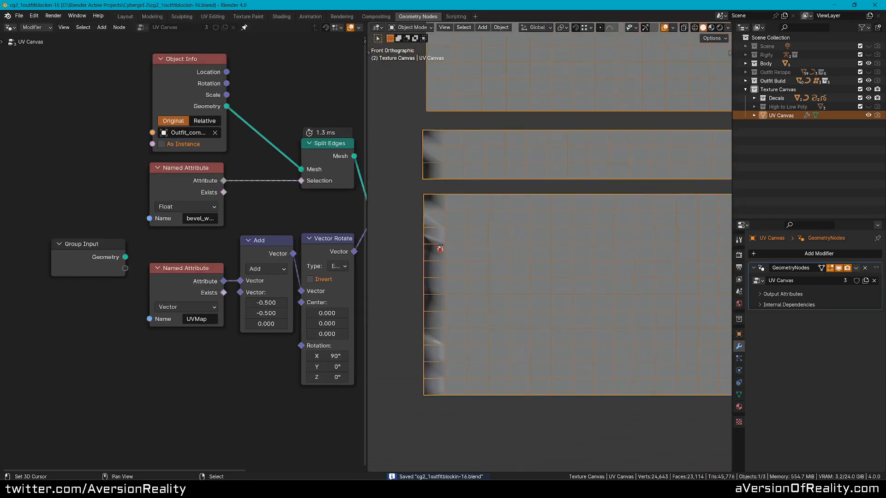
pyautogui.scroll(-8, 490, 279)
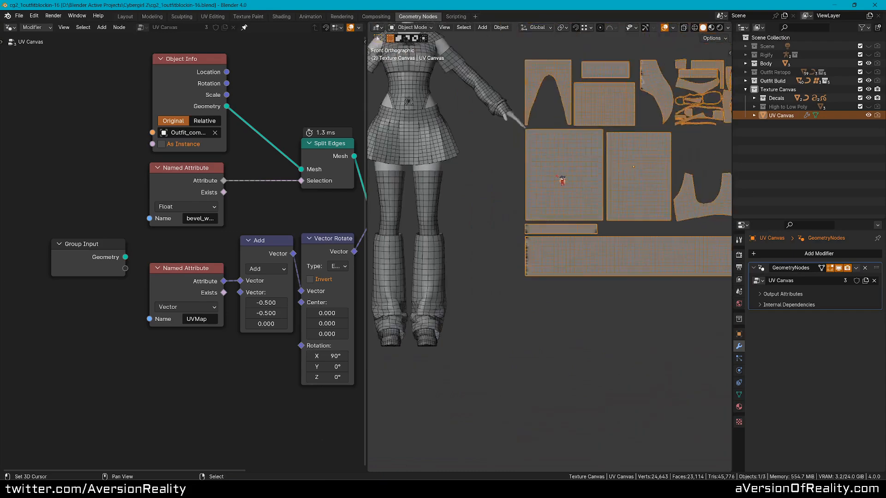
pyautogui.click(469, 239)
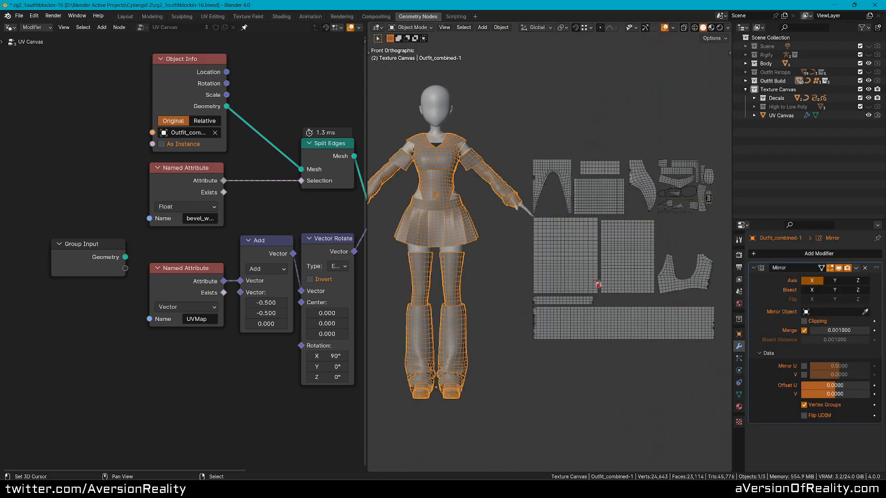
pyautogui.click(841, 269)
pyautogui.click(841, 269)
pyautogui.click(840, 269)
pyautogui.scroll(6, 619, 165)
pyautogui.click(838, 268)
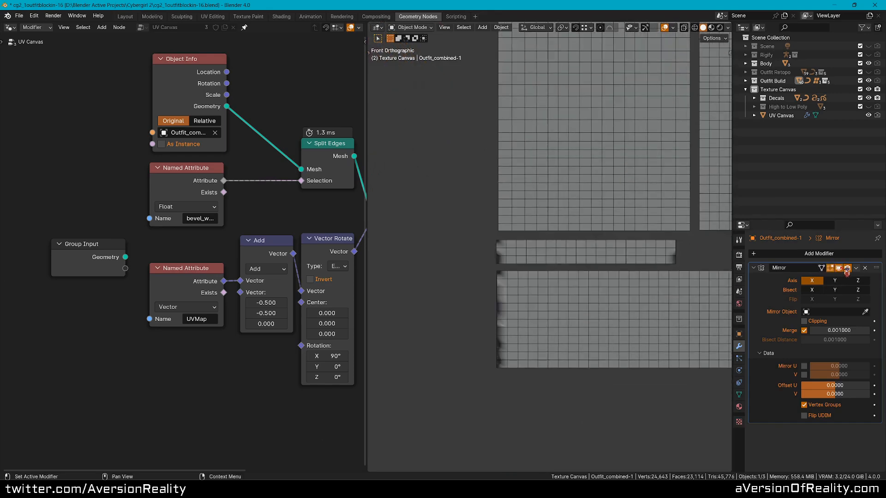
pyautogui.scroll(-3, 443, 92)
pyautogui.scroll(-3, 442, 92)
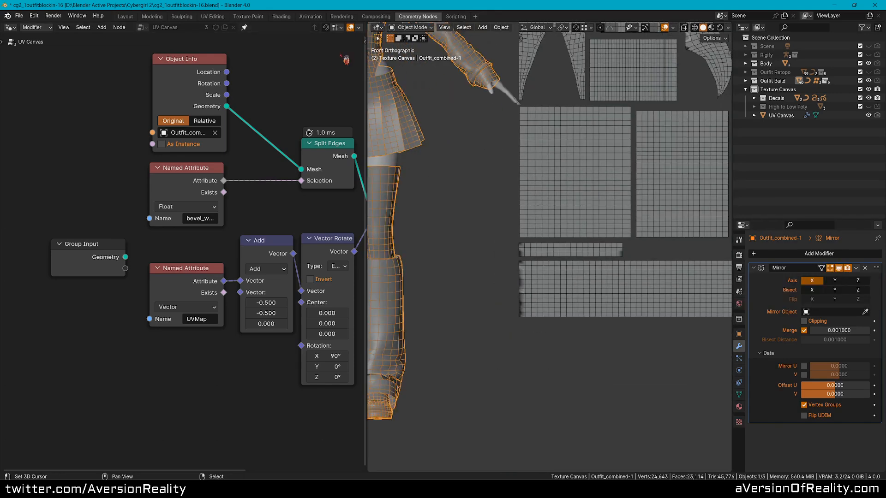
# In UV Editing, scale all outfit UVs to about 0.3 along X, shift them into the right half, and enable Mirror U on the Mirror modifier.
pyautogui.click(213, 17)
pyautogui.press('a')
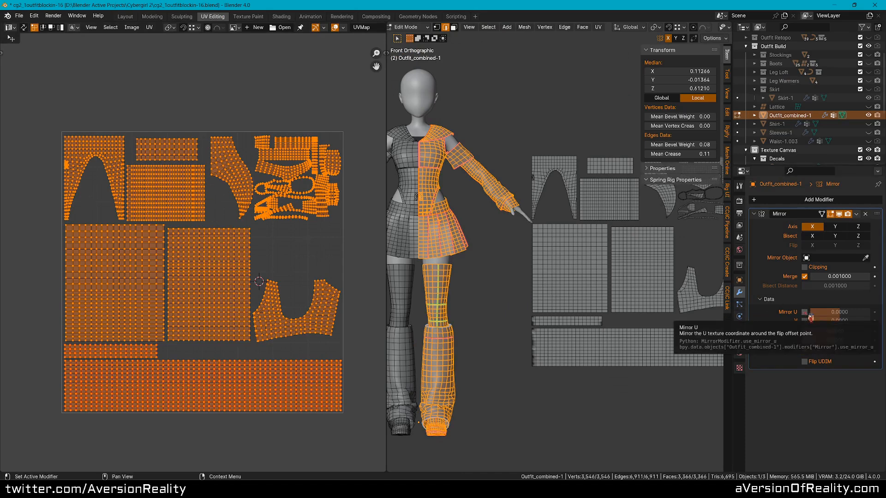
pyautogui.press('s')
pyautogui.press('x')
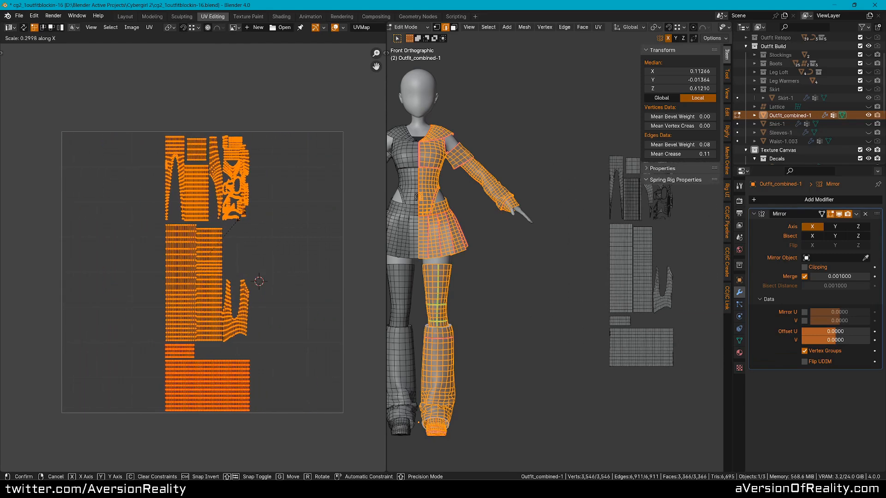
pyautogui.click(239, 220)
pyautogui.press('g')
pyautogui.click(315, 223)
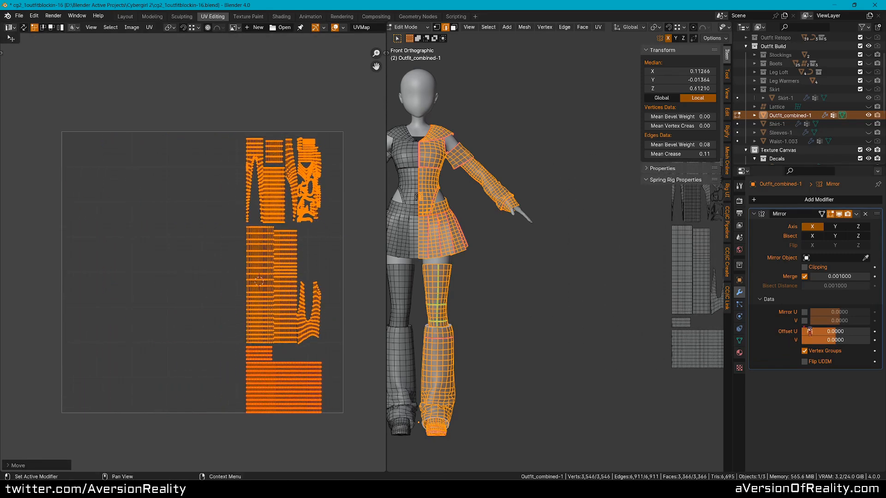
pyautogui.click(804, 312)
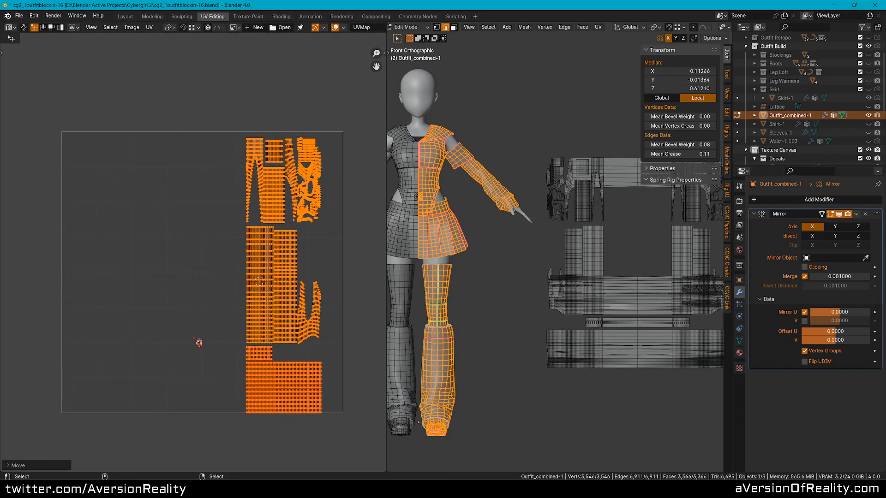
# Undo the last UV move and scaling and leave the outfit's edit mode.
pyautogui.hotkey('ctrl', 'z')
pyautogui.hotkey('ctrl', 'z')
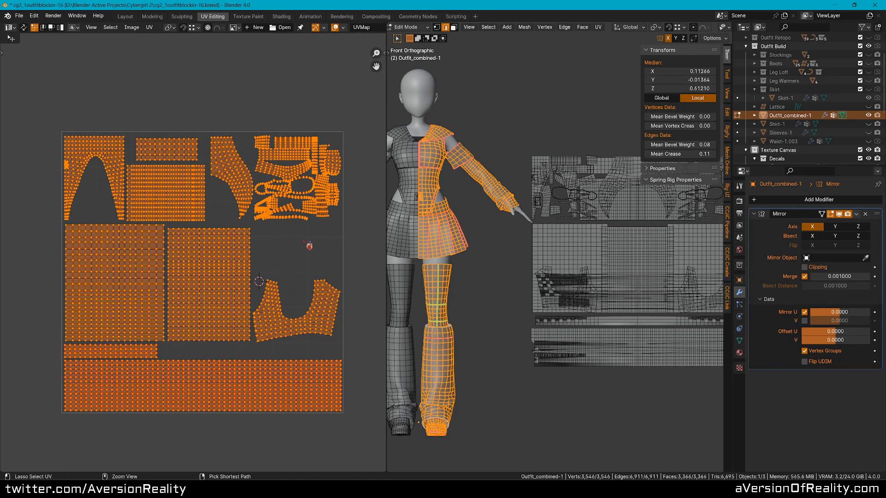
pyautogui.hotkey('alt', 'a')
pyautogui.press('a')
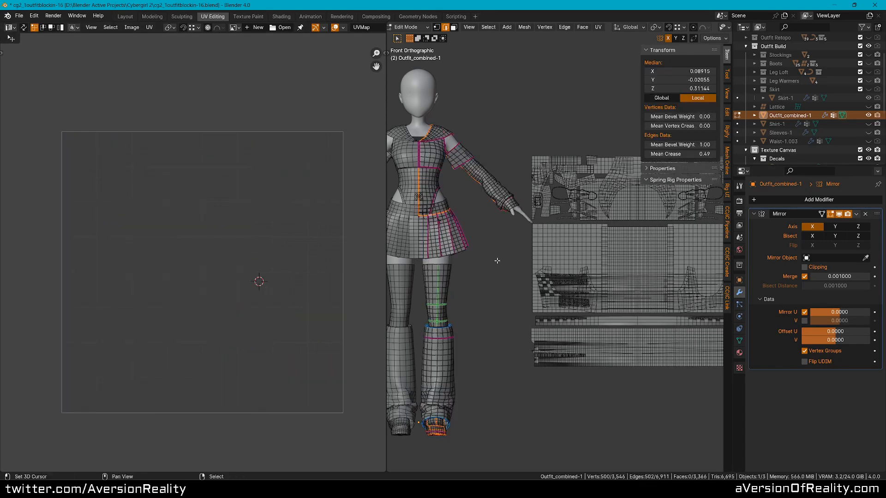
pyautogui.press('Tab')
# Return to the Geometry Nodes workspace and select the UV Canvas object.
pyautogui.click(431, 21)
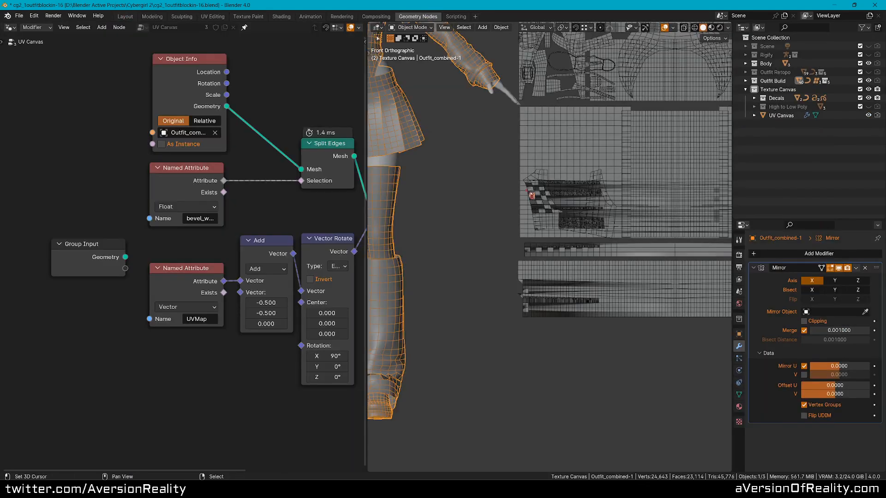
pyautogui.keyDown('shift'); pyautogui.moveTo(486, 214); pyautogui.dragTo(580, 236, button='middle'); pyautogui.keyUp('shift')
pyautogui.click(584, 240)
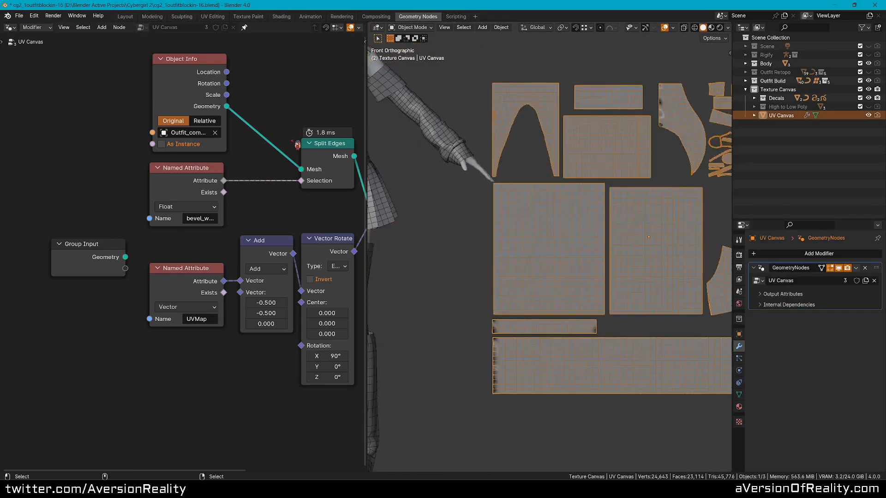
# Space the Object Info node away from the rest of the UV Canvas nodes to make room, and save the file.
pyautogui.moveTo(277, 94); pyautogui.dragTo(289, 198, button='middle')
pyautogui.moveTo(219, 190); pyautogui.dragTo(125, 123)
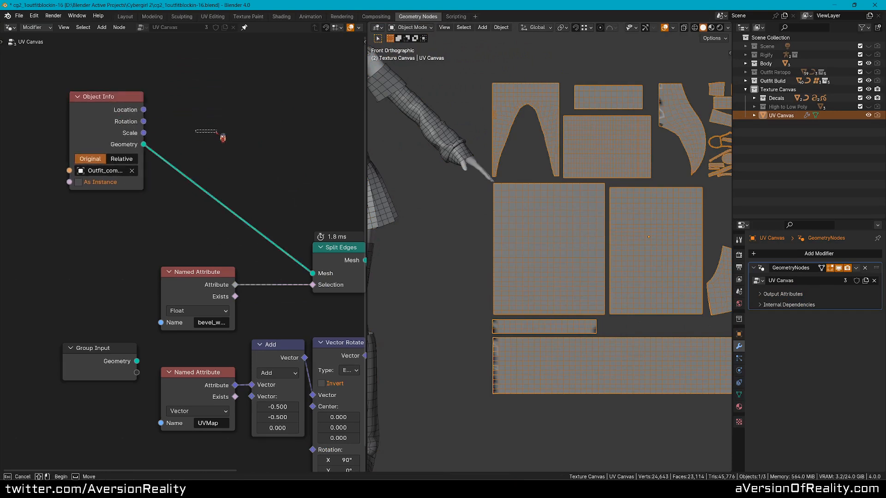
pyautogui.click(222, 137)
pyautogui.moveTo(221, 137); pyautogui.dragTo(149, 130, button='middle')
pyautogui.moveTo(276, 243); pyautogui.dragTo(266, 221)
pyautogui.click(222, 144)
pyautogui.moveTo(86, 123); pyautogui.dragTo(179, 178, button='middle')
pyautogui.moveTo(130, 167); pyautogui.dragTo(102, 107)
pyautogui.click(184, 116)
pyautogui.hotkey('ctrl', 's')
# Insert a Delete Geometry node between Object Info and Split Edges.
pyautogui.hotkey('shift', 'a')
pyautogui.moveTo(177, 161)
pyautogui.click(180, 112)
pyautogui.write('del')
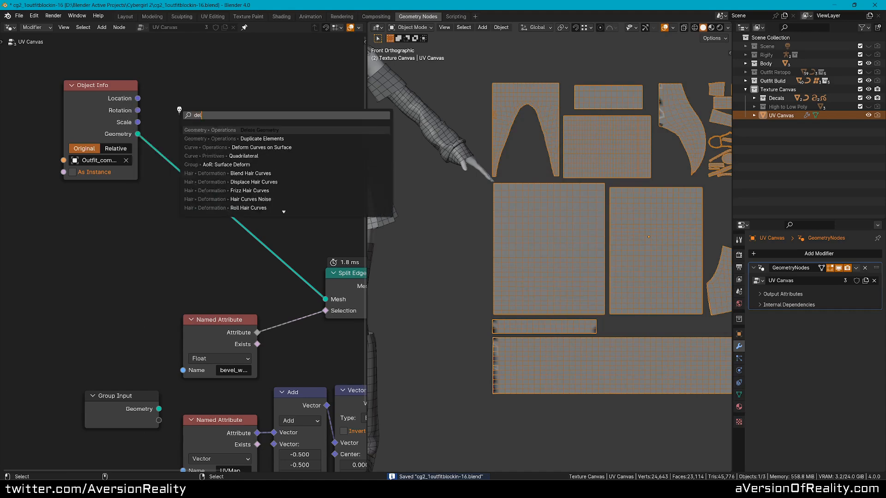
pyautogui.press('Return')
pyautogui.click(183, 181)
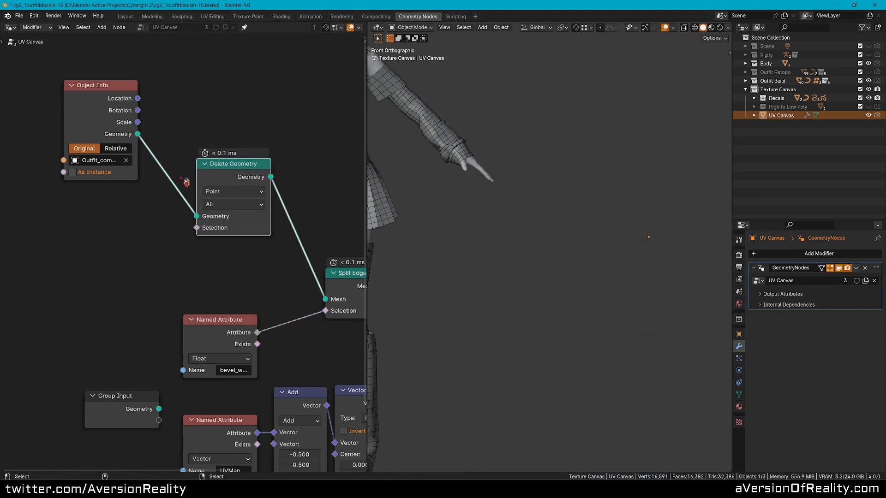
# Add a Position node to the left of Object Info and Delete Geometry, and narrow it.
pyautogui.moveTo(104, 228); pyautogui.dragTo(187, 199, button='middle')
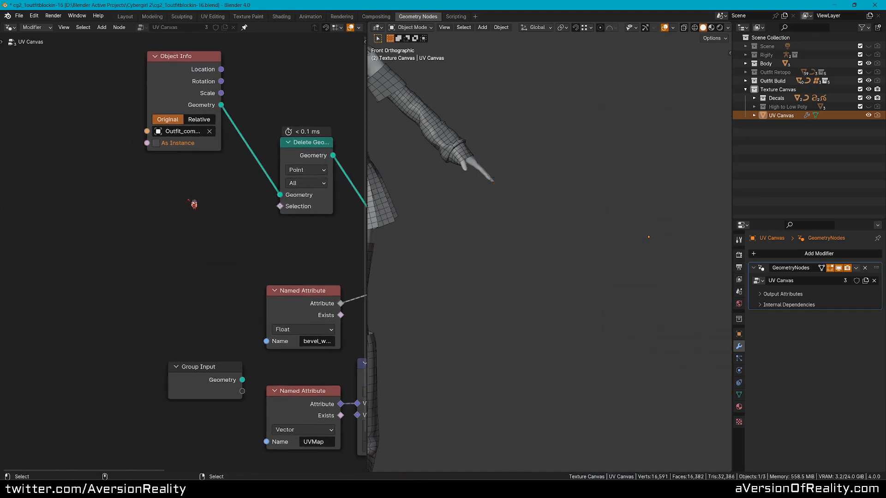
pyautogui.hotkey('shift', 'a')
pyautogui.moveTo(50, 236)
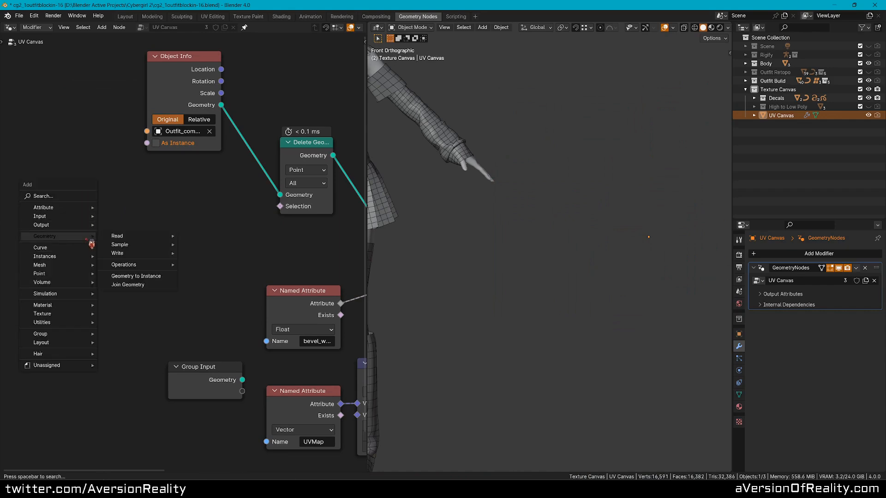
pyautogui.moveTo(138, 236)
pyautogui.click(239, 271)
pyautogui.click(130, 210)
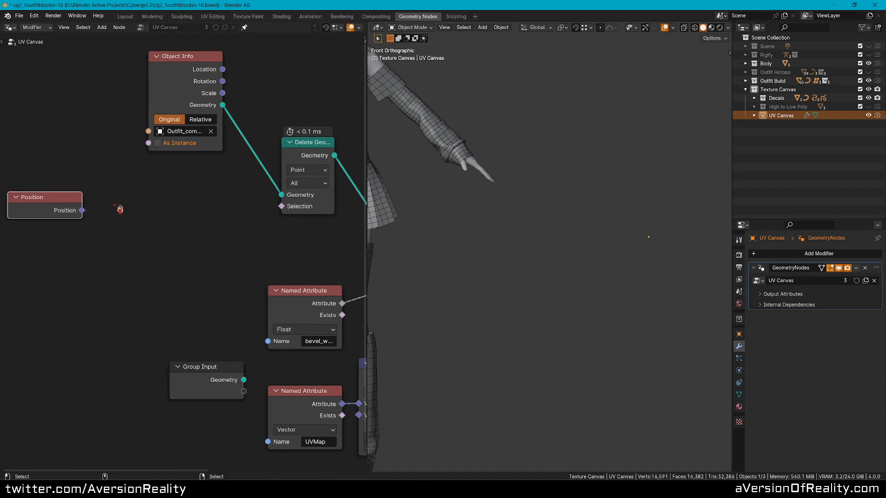
pyautogui.moveTo(80, 196); pyautogui.dragTo(61, 196)
# Add a Separate XYZ node beside the Position node and connect Position to its Vector input.
pyautogui.hotkey('shift', 'a')
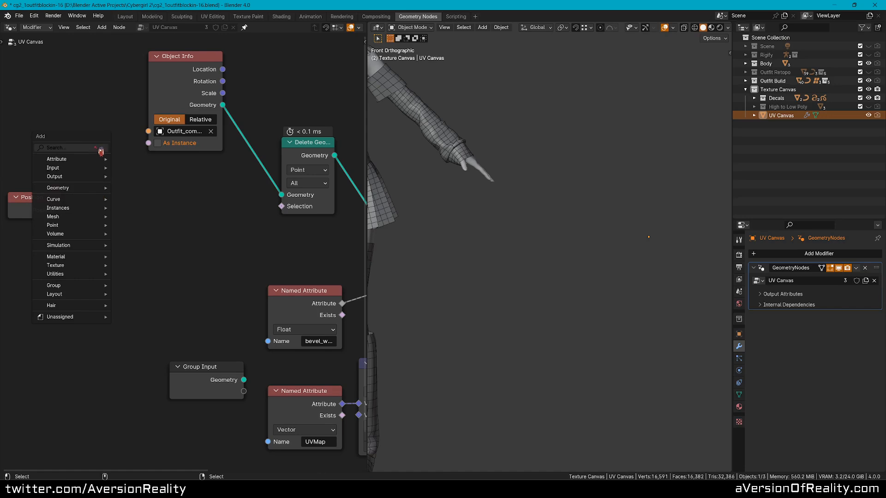
pyautogui.write('split')
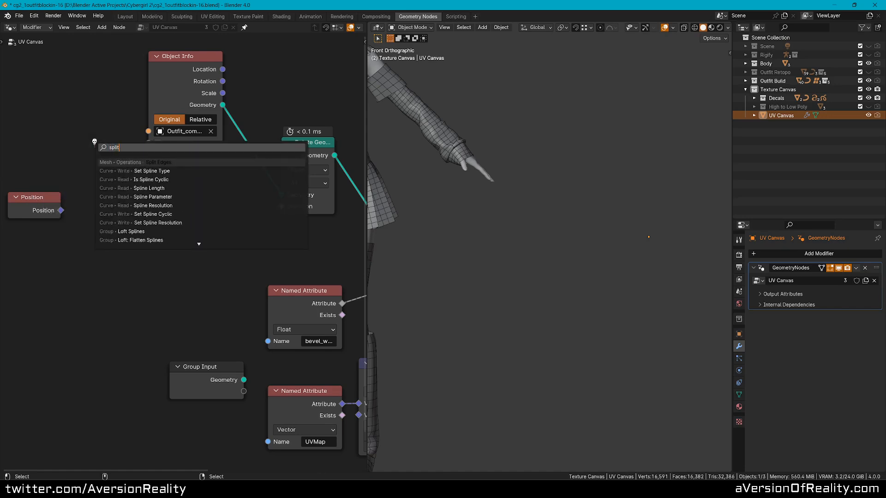
pyautogui.press('BackSpace')
pyautogui.press('BackSpace')
pyautogui.press('BackSpace')
pyautogui.press('BackSpace')
pyautogui.write('epar')
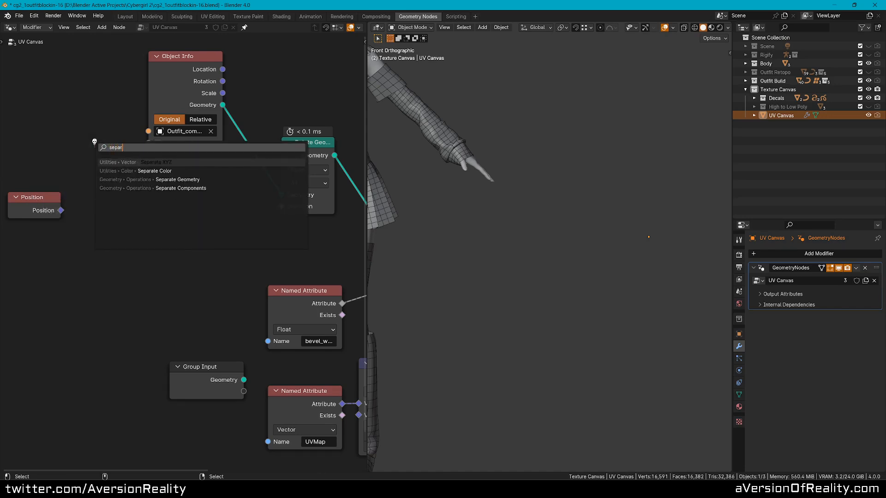
pyautogui.press('Return')
pyautogui.moveTo(61, 210); pyautogui.dragTo(77, 238)
# Preview Object Info's geometry through a Viewer node, remove the stray Scale link, and hide Object Info's unused sockets and reposition it.
pyautogui.keyDown('ctrl'); pyautogui.keyDown('shift'); pyautogui.click(215, 107); pyautogui.keyUp('shift'); pyautogui.keyUp('ctrl')
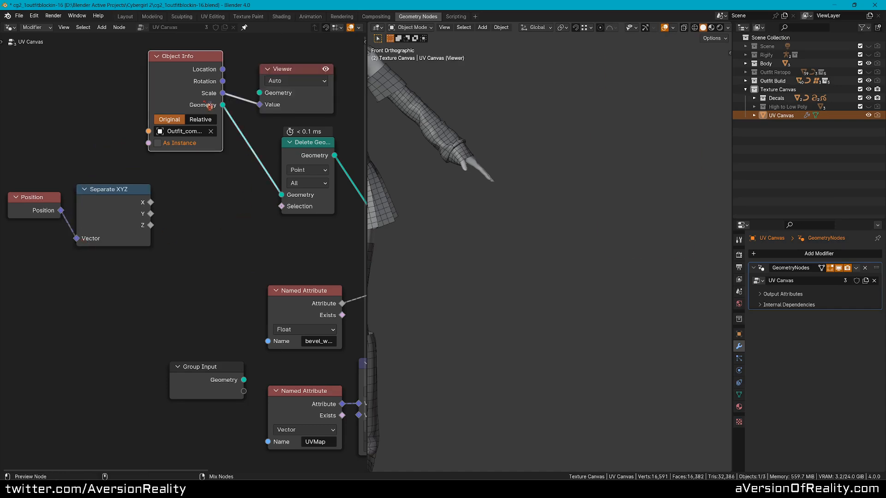
pyautogui.keyDown('ctrl'); pyautogui.moveTo(235, 87); pyautogui.dragTo(236, 100, button='right'); pyautogui.keyUp('ctrl')
pyautogui.hotkey('ctrl', 'h')
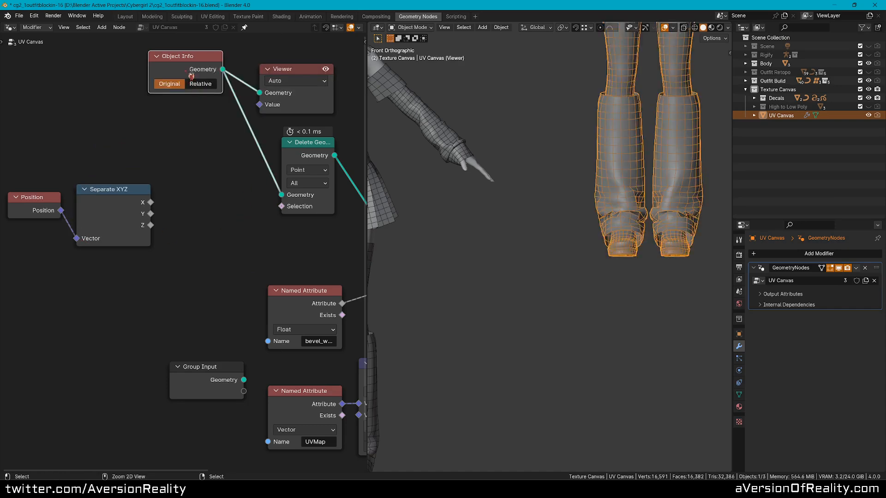
pyautogui.moveTo(191, 66); pyautogui.dragTo(167, 88)
pyautogui.click(155, 143)
# Preview Separate XYZ's Y output and switch the Viewer to its X output, inspecting the shading across the outfit.
pyautogui.keyDown('ctrl'); pyautogui.keyDown('shift'); pyautogui.click(136, 212); pyautogui.keyUp('shift'); pyautogui.keyUp('ctrl')
pyautogui.scroll(-3, 541, 166)
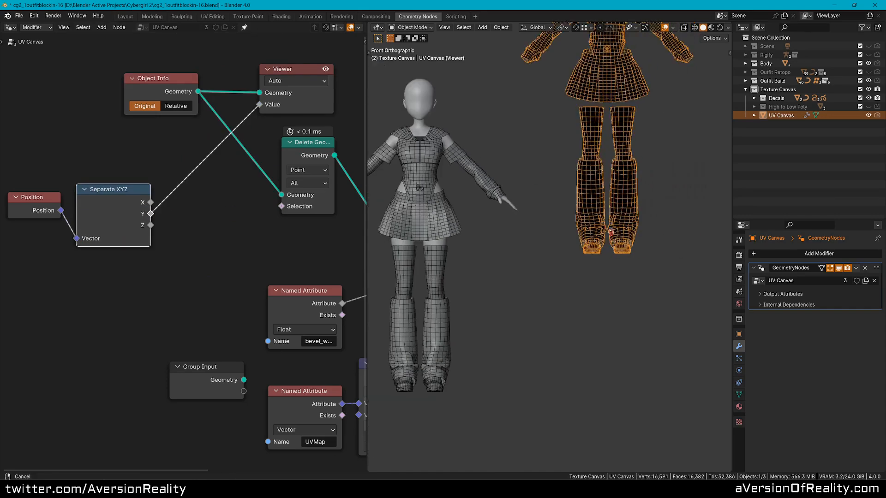
pyautogui.keyDown('ctrl'); pyautogui.keyDown('shift'); pyautogui.click(150, 202); pyautogui.keyUp('shift'); pyautogui.keyUp('ctrl')
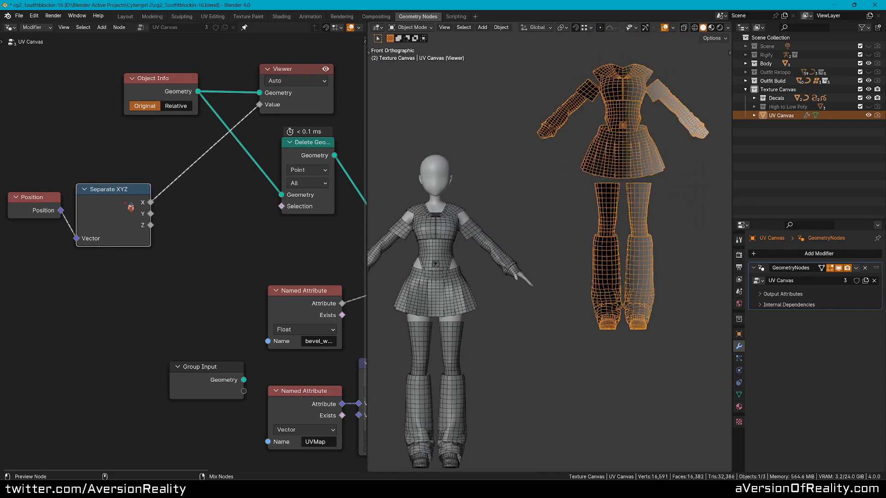
pyautogui.keyDown('shift'); pyautogui.moveTo(624, 165); pyautogui.dragTo(610, 178, button='middle'); pyautogui.keyUp('shift')
pyautogui.scroll(3, 610, 178)
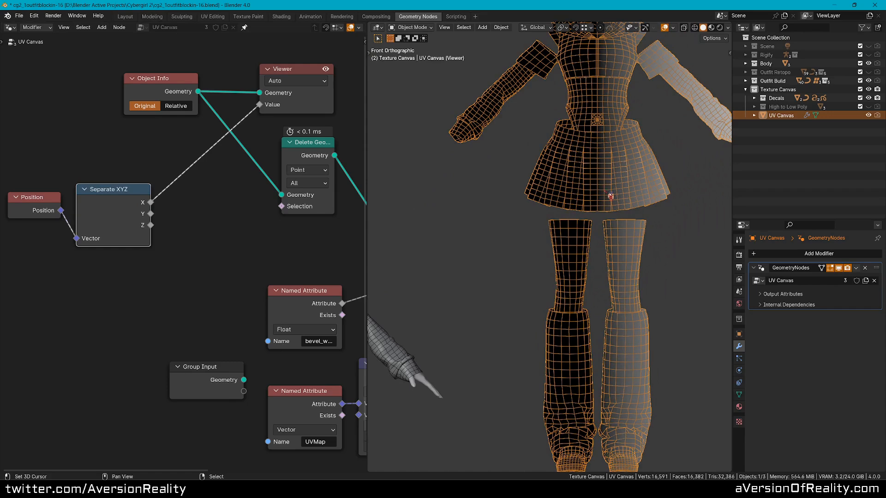
# Narrow Separate XYZ and insert a Compare node between its X output and the Viewer, with the operation set to Less Than.
pyautogui.moveTo(149, 187); pyautogui.dragTo(130, 187)
pyautogui.hotkey('shift', 'a')
pyautogui.write('comp')
pyautogui.press('Return')
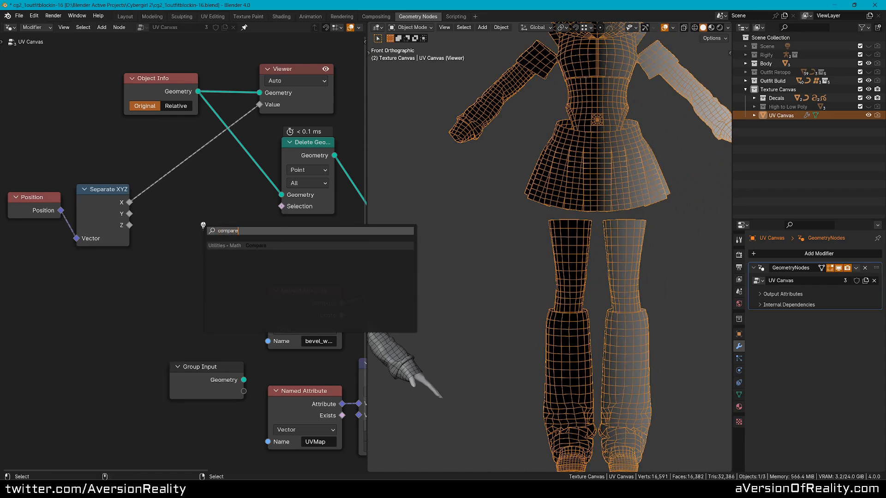
pyautogui.click(167, 206)
pyautogui.click(195, 229)
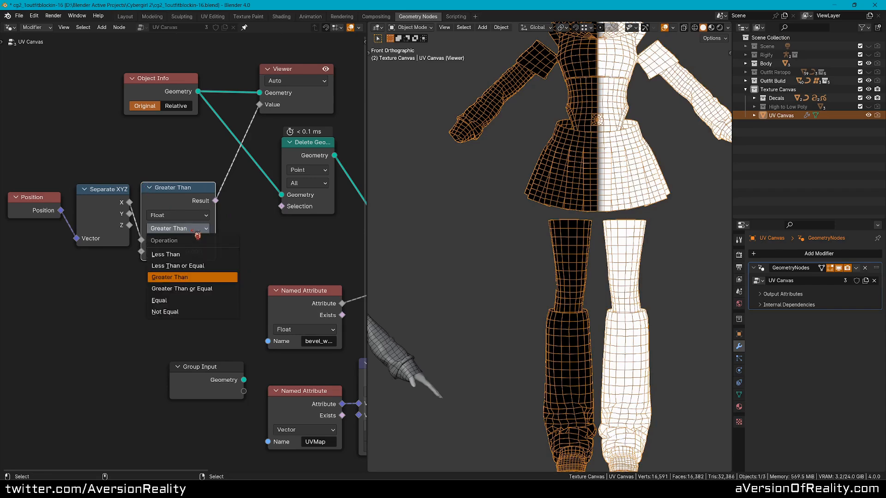
pyautogui.click(203, 260)
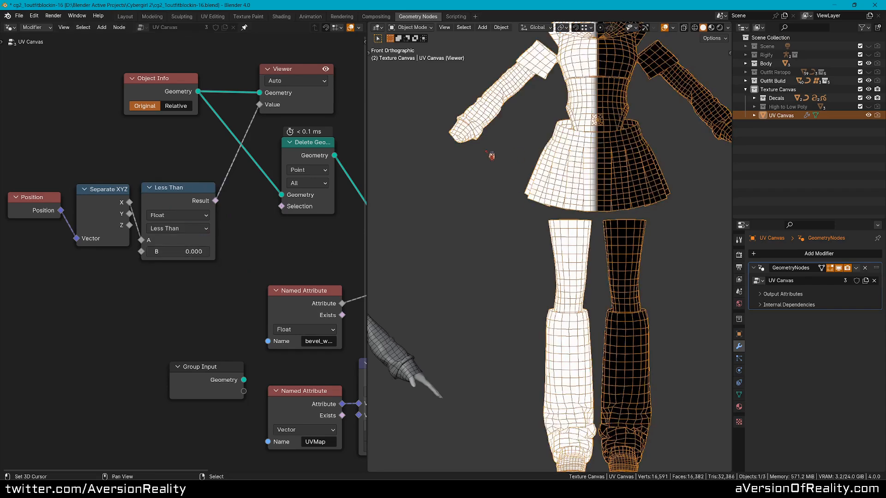
# Narrow and reposition the Less Than node group, delete the Viewer, and connect the Less Than result to Delete Geometry's Selection.
pyautogui.moveTo(214, 188); pyautogui.dragTo(191, 187)
pyautogui.press('b')
pyautogui.moveTo(12, 188); pyautogui.dragTo(220, 257)
pyautogui.press('g')
pyautogui.click(222, 208)
pyautogui.click(282, 232)
pyautogui.moveTo(288, 236); pyautogui.dragTo(182, 237, button='middle')
pyautogui.click(202, 112)
pyautogui.press('x')
pyautogui.moveTo(91, 189); pyautogui.dragTo(174, 207)
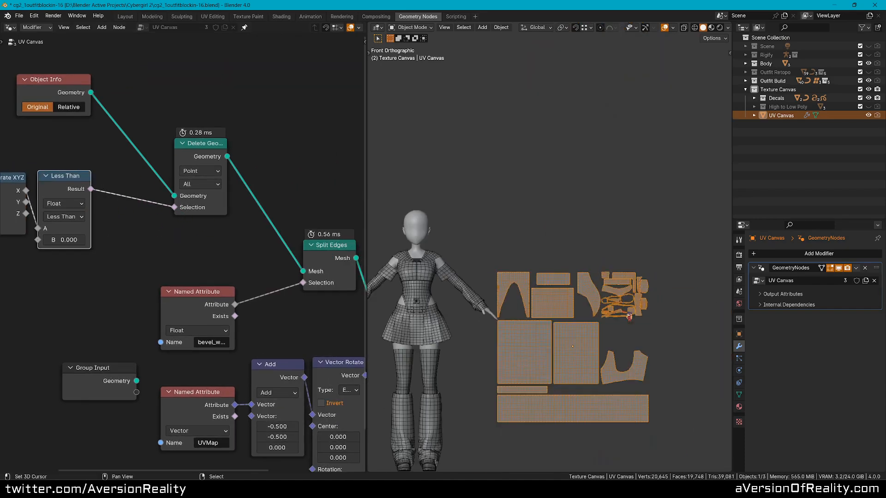
# Move Delete Geometry up beside Less Than, save the file, and shift Object Info further left.
pyautogui.scroll(4, 604, 278)
pyautogui.moveTo(216, 153); pyautogui.dragTo(166, 117)
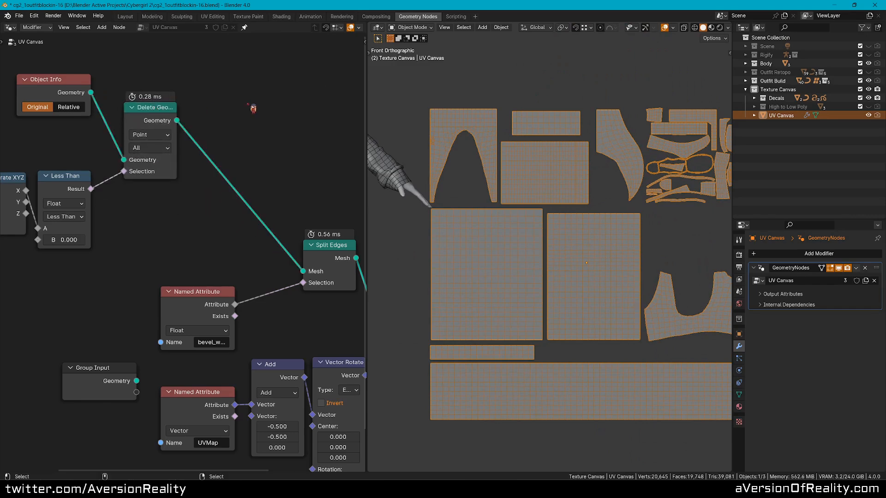
pyautogui.hotkey('ctrl', 's')
pyautogui.moveTo(267, 127); pyautogui.dragTo(310, 151, button='middle')
pyautogui.moveTo(119, 115); pyautogui.dragTo(58, 93)
pyautogui.click(134, 80)
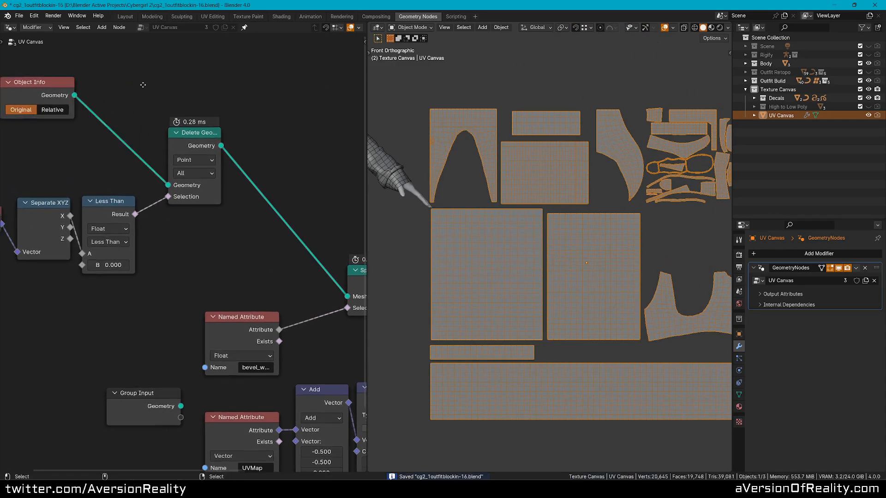
# Insert a Switch node between Delete Geometry and Split Edges, with Delete Geometry's output feeding the True input.
pyautogui.moveTo(138, 83); pyautogui.dragTo(203, 122, button='middle')
pyautogui.moveTo(267, 137); pyautogui.dragTo(208, 136, button='middle')
pyautogui.hotkey('shift', 'a')
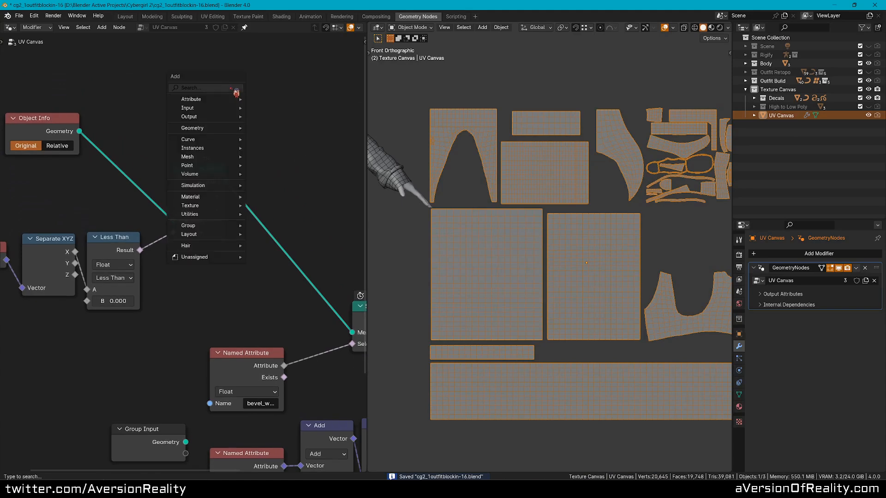
pyautogui.write('swi')
pyautogui.press('Return')
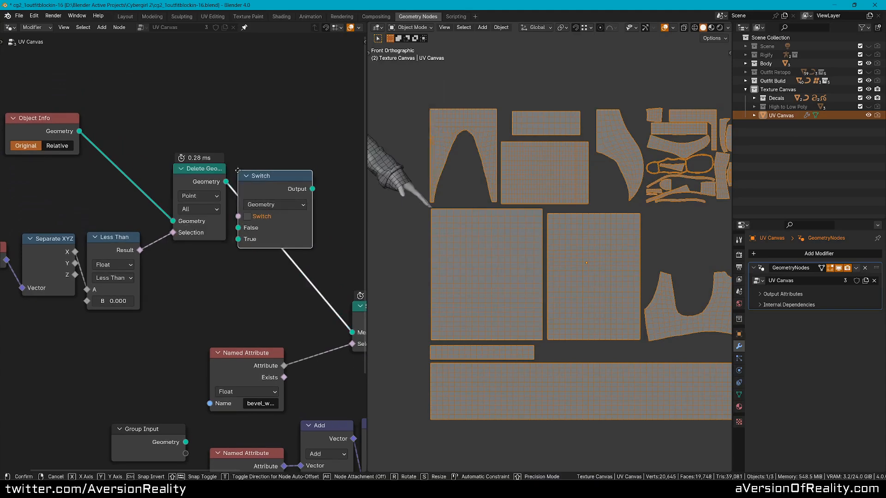
pyautogui.click(245, 160)
pyautogui.moveTo(245, 219); pyautogui.dragTo(248, 229)
# Narrow the Switch node, connect Object Info's geometry to its False input, and leave Switch enabled after toggling it.
pyautogui.click(258, 207)
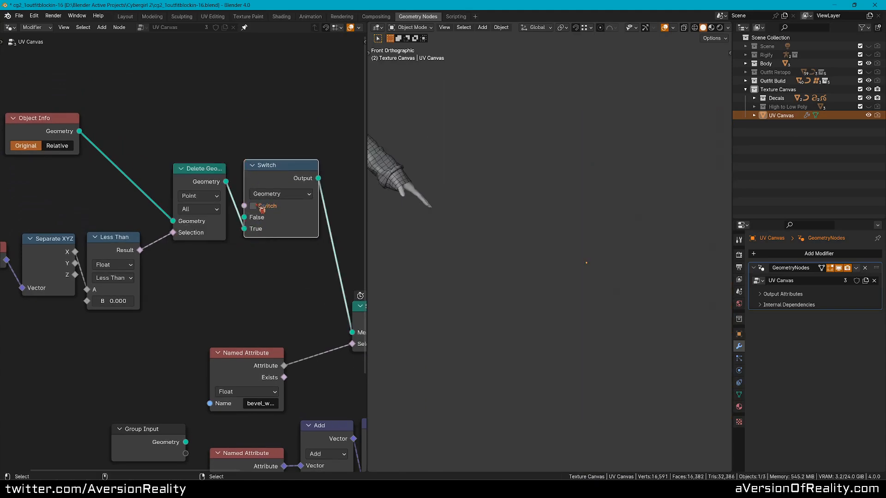
pyautogui.moveTo(314, 165); pyautogui.dragTo(288, 164)
pyautogui.moveTo(80, 131); pyautogui.dragTo(251, 218)
pyautogui.click(259, 210)
pyautogui.click(259, 210)
pyautogui.moveTo(159, 139); pyautogui.dragTo(176, 143, button='middle')
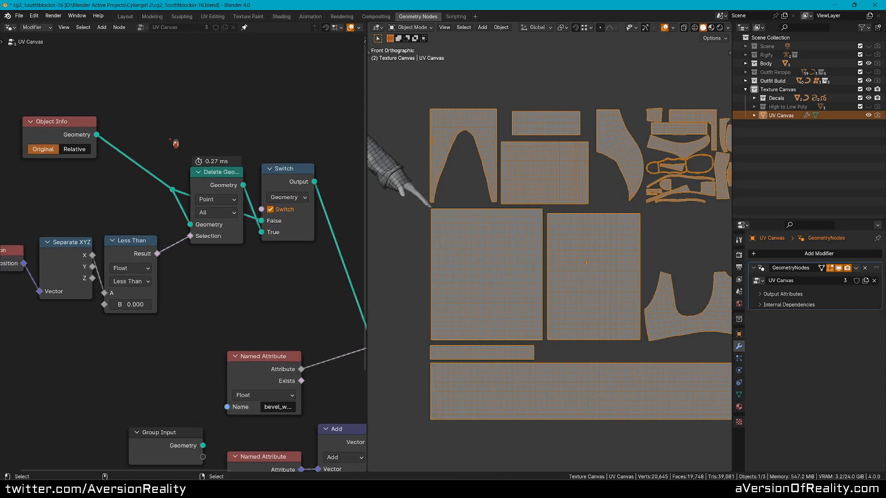
# Duplicate the Group Input node above Object Info and expose the Switch node's Switch socket through it.
pyautogui.moveTo(301, 172); pyautogui.dragTo(303, 144)
pyautogui.moveTo(120, 114); pyautogui.dragTo(170, 138, button='middle')
pyautogui.moveTo(114, 154); pyautogui.dragTo(158, 166)
pyautogui.scroll(-3, 189, 109)
pyautogui.click(222, 438)
pyautogui.hotkey('shift', 'd')
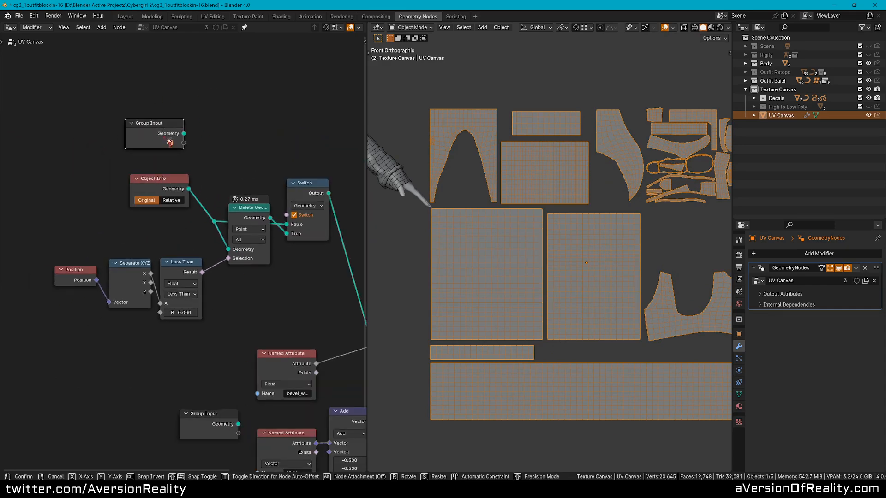
pyautogui.click(168, 147)
pyautogui.scroll(2, 249, 139)
pyautogui.moveTo(304, 208); pyautogui.dragTo(184, 124)
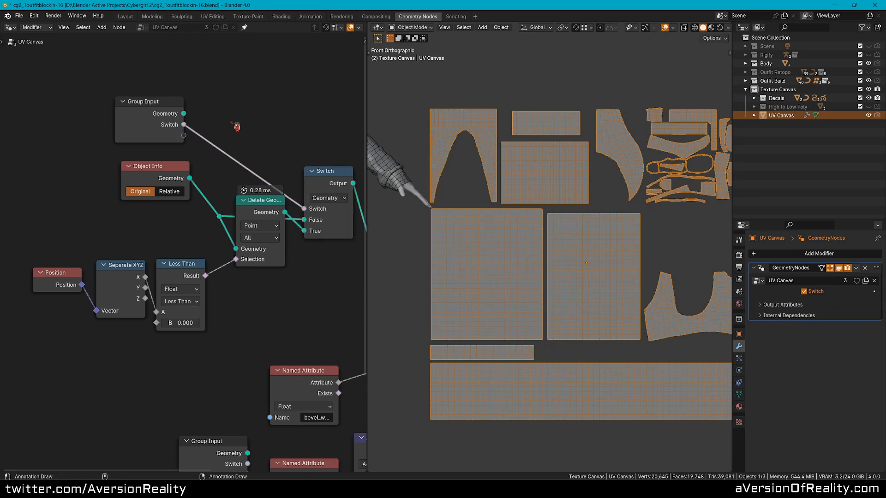
# Rename the exposed Switch group input to "Delete Mirrored".
pyautogui.press('n')
pyautogui.doubleClick(317, 71)
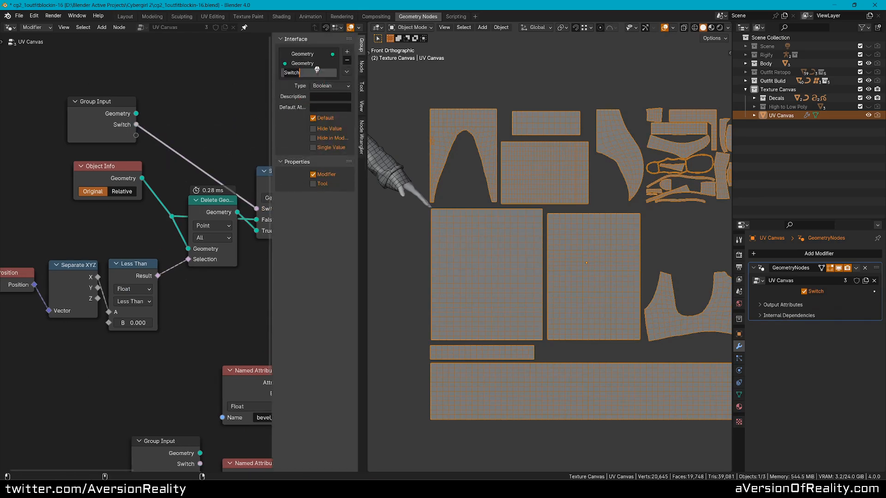
pyautogui.write('Delete Mirrored')
pyautogui.press('Return')
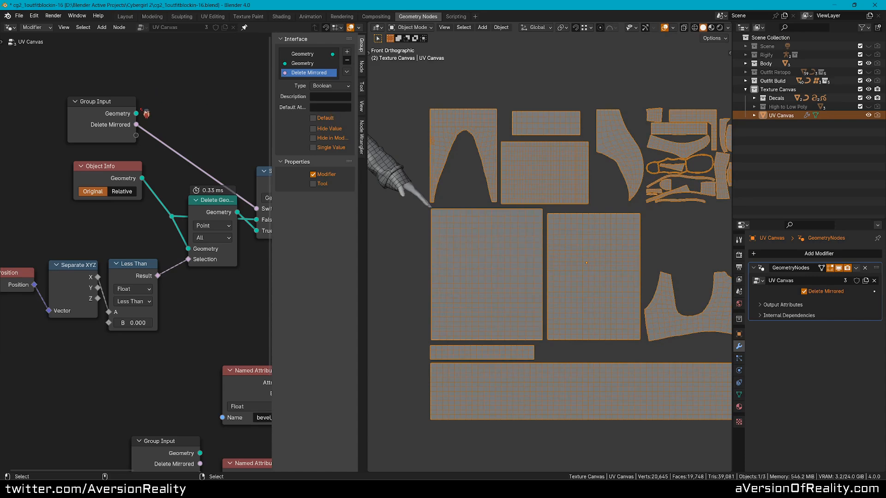
pyautogui.press('n')
# Move the upper Group Input closer to the Switch node and test the modifier's Delete Mirrored option, leaving it enabled.
pyautogui.moveTo(152, 100); pyautogui.dragTo(247, 111)
pyautogui.click(249, 77)
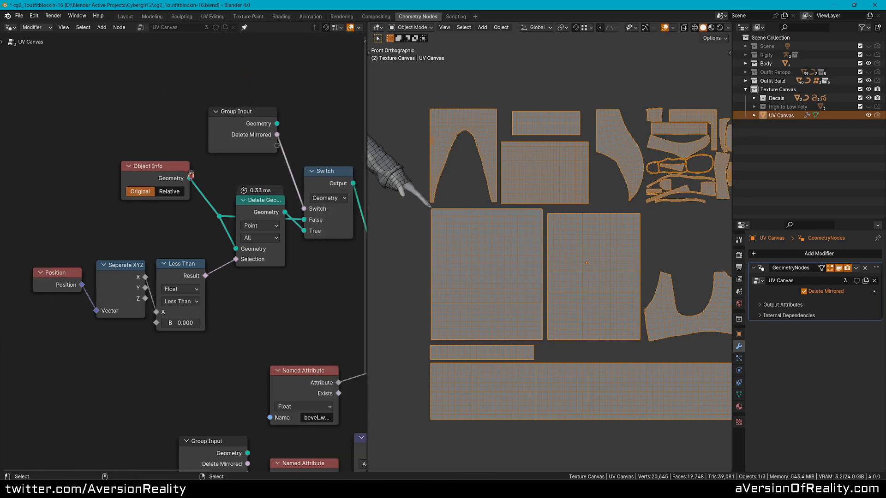
pyautogui.click(808, 292)
pyautogui.click(807, 292)
pyautogui.click(807, 292)
pyautogui.click(807, 293)
# Reposition the lower Group Input and expose the Name fields of both Named Attribute nodes through it.
pyautogui.moveTo(262, 382); pyautogui.dragTo(126, 187, button='middle')
pyautogui.moveTo(78, 210); pyautogui.dragTo(105, 195, button='middle')
pyautogui.moveTo(111, 241); pyautogui.dragTo(90, 224)
pyautogui.click(189, 211)
pyautogui.moveTo(173, 212); pyautogui.dragTo(121, 246)
pyautogui.moveTo(163, 298); pyautogui.dragTo(120, 255)
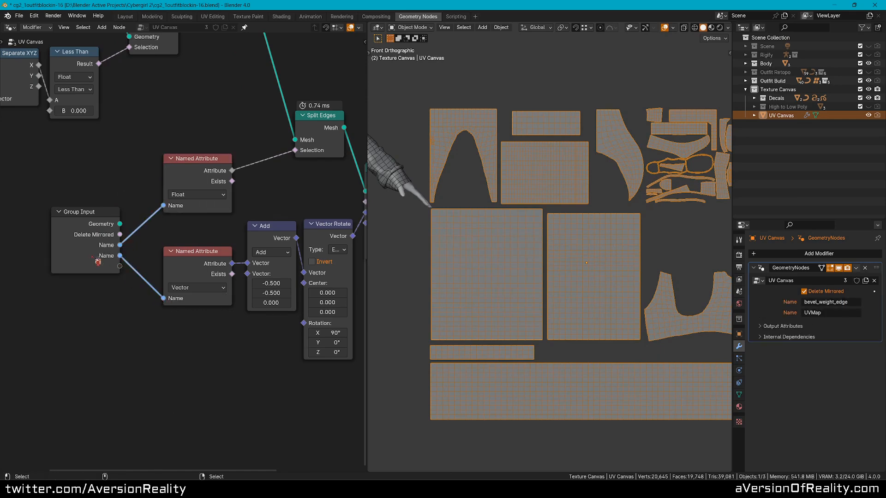
# Rename the two exposed name inputs to "Seams" and "UV Map", and save the file.
pyautogui.click(86, 217)
pyautogui.press('n')
pyautogui.doubleClick(309, 82)
pyautogui.write('Seams')
pyautogui.press('Return')
pyautogui.doubleClick(308, 91)
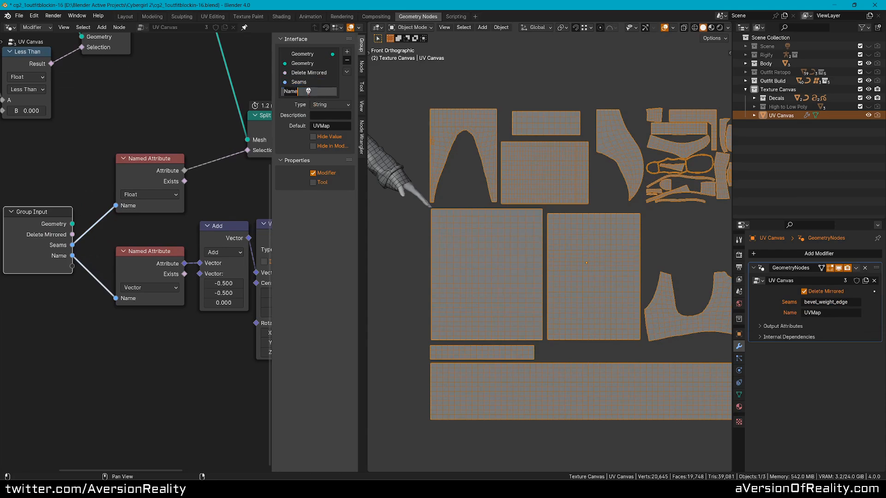
pyautogui.write('UV Map')
pyautogui.press('Return')
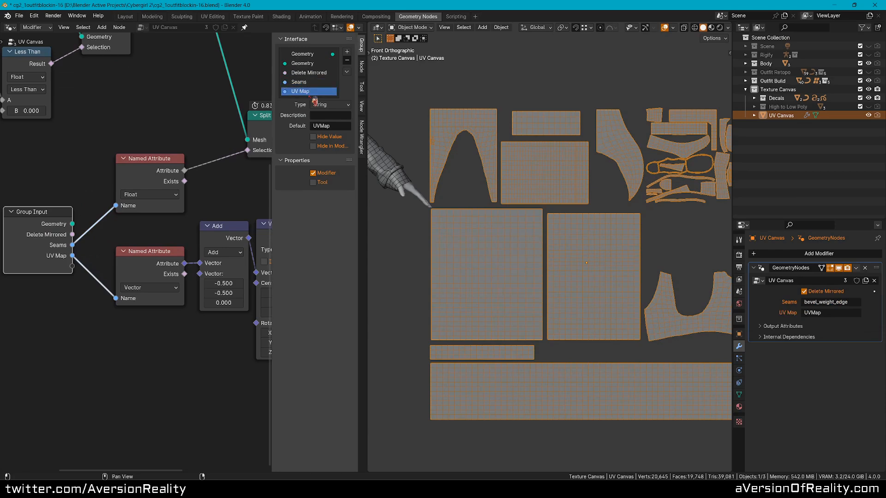
pyautogui.press('n')
pyautogui.click(258, 131)
pyautogui.moveTo(259, 132); pyautogui.dragTo(279, 222, button='middle')
pyautogui.hotkey('ctrl', 's')
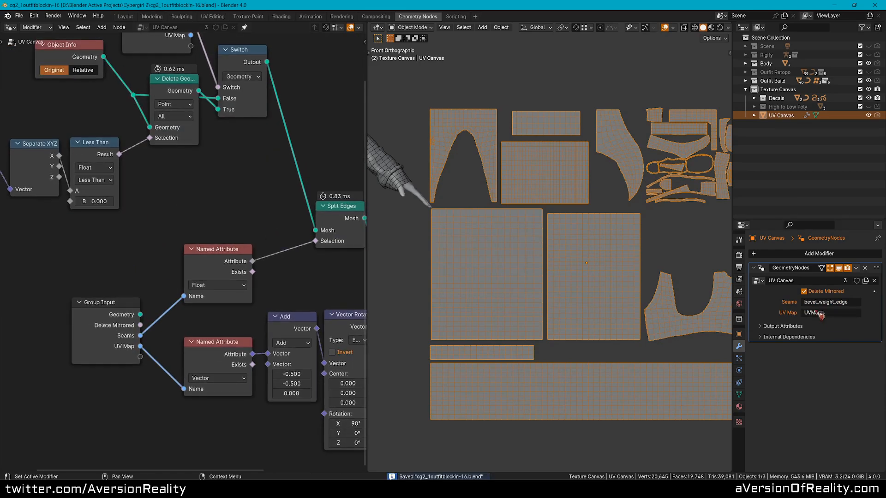
# Show Object Info's hidden sockets, reposition it beside the upper Group Input, and expose its Object field as a group input.
pyautogui.moveTo(171, 92); pyautogui.dragTo(284, 172, button='middle')
pyautogui.moveTo(267, 92); pyautogui.dragTo(85, 93)
pyautogui.click(188, 130)
pyautogui.hotkey('ctrl', 'h')
pyautogui.moveTo(189, 129); pyautogui.dragTo(207, 101)
pyautogui.click(207, 101)
pyautogui.moveTo(167, 166); pyautogui.dragTo(122, 127)
# Rename the Object group input to "Target" and reorder it above Delete Mirrored.
pyautogui.press('n')
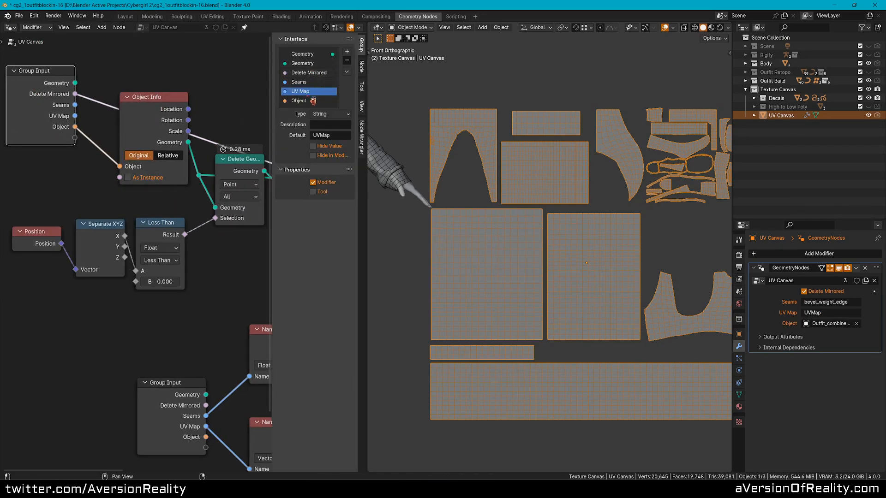
pyautogui.doubleClick(295, 100)
pyautogui.write('Target')
pyautogui.press('Return')
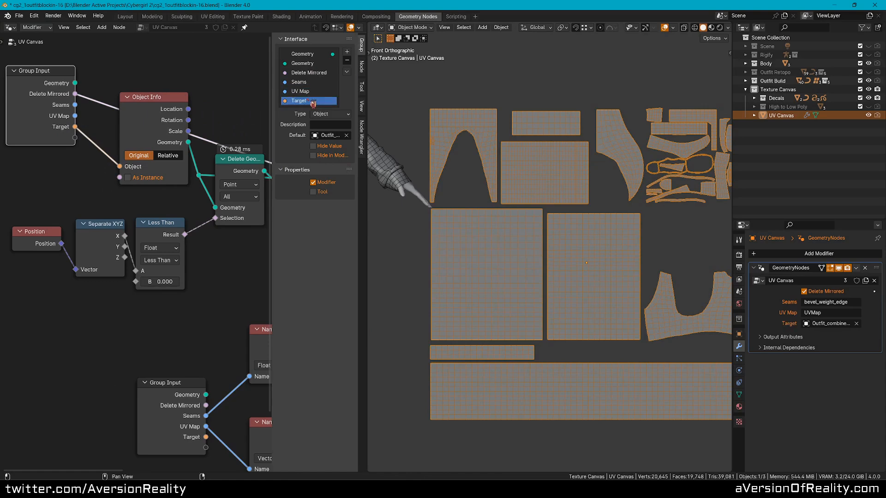
pyautogui.moveTo(313, 103); pyautogui.dragTo(314, 70)
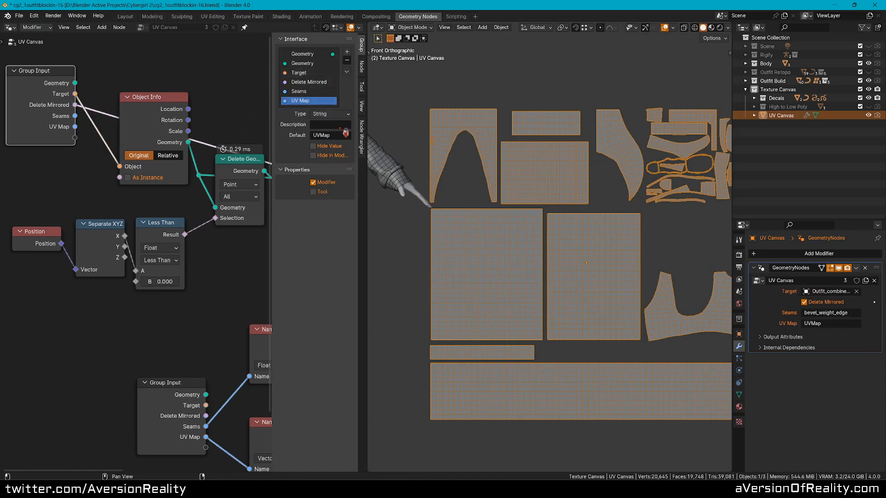
pyautogui.press('n')
# Hide Object Info's unused sockets again and move the node below the Delete Mirrored link.
pyautogui.click(202, 107)
pyautogui.hotkey('ctrl', 'h')
pyautogui.moveTo(203, 105); pyautogui.dragTo(195, 151)
pyautogui.click(220, 92)
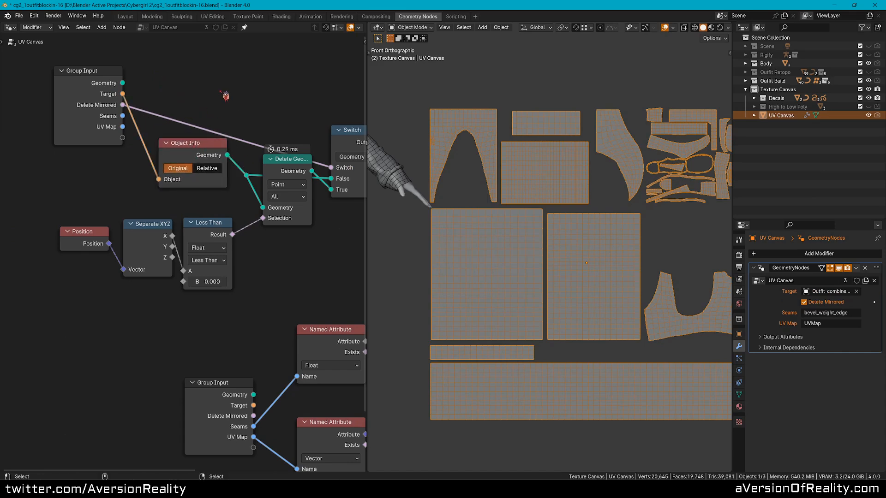
# Clear the default object of the Target group input.
pyautogui.click(102, 114)
pyautogui.press('n')
pyautogui.click(306, 73)
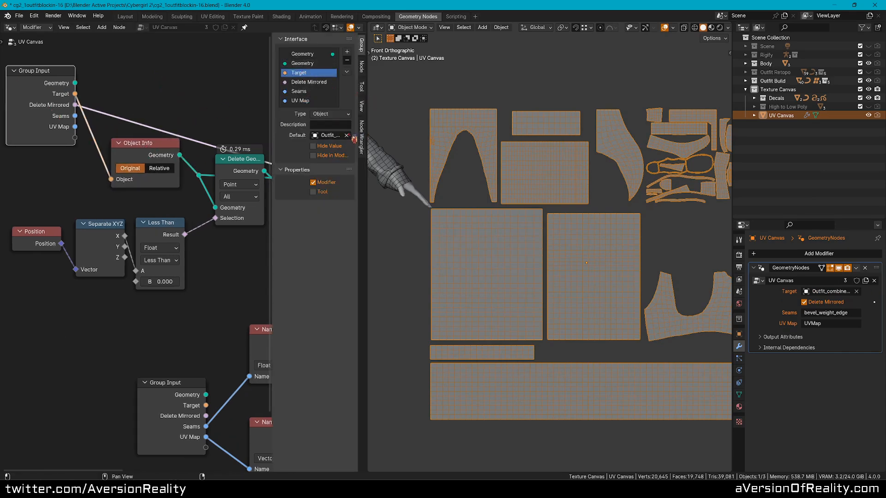
pyautogui.click(98, 135)
# Cut the Target link, clear the object stored in Object Info, and reconnect Target to its Object socket.
pyautogui.keyDown('ctrl'); pyautogui.moveTo(94, 162); pyautogui.dragTo(93, 165, button='right'); pyautogui.keyUp('ctrl')
pyautogui.click(157, 181)
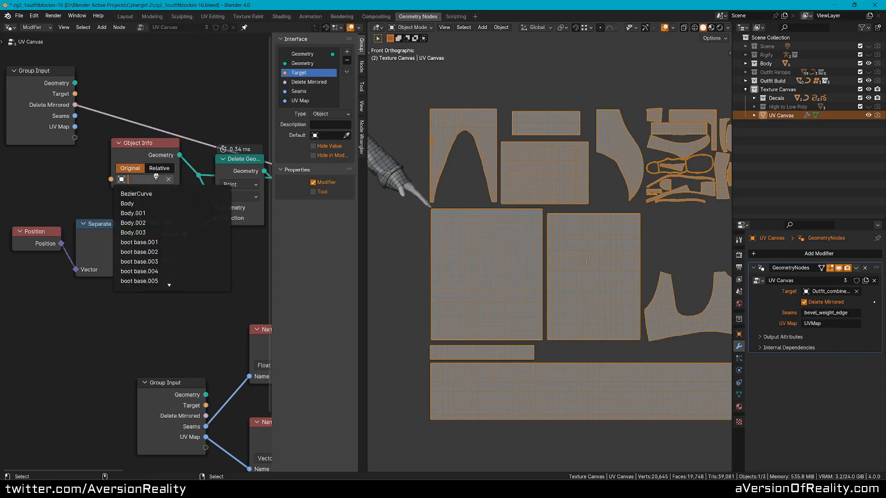
pyautogui.click(156, 183)
pyautogui.moveTo(76, 93); pyautogui.dragTo(113, 169)
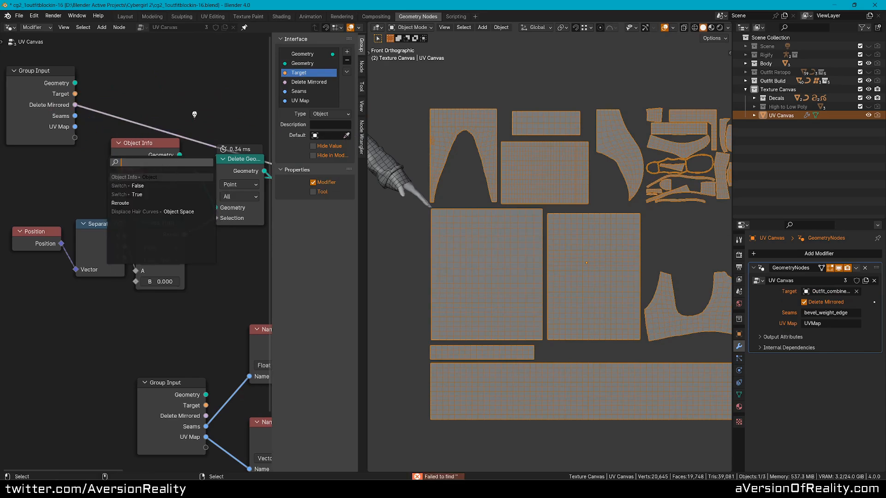
pyautogui.click(168, 180)
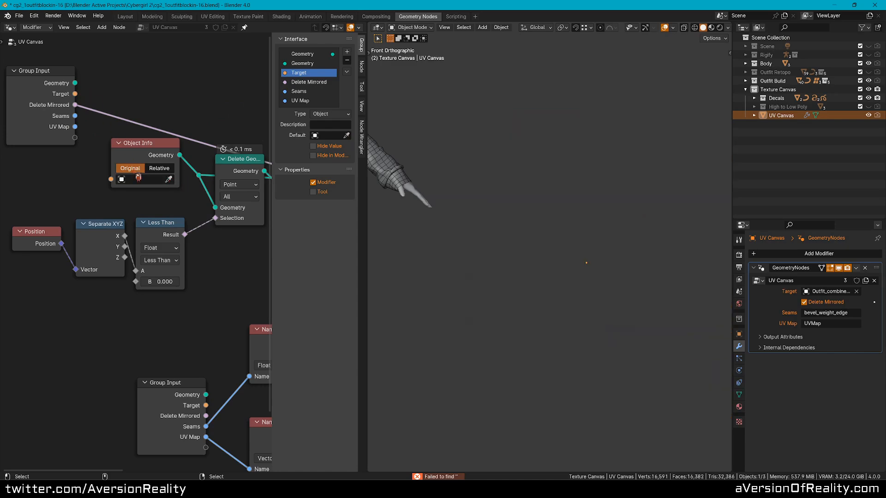
pyautogui.moveTo(75, 94); pyautogui.dragTo(111, 179)
# Reposition Object Info and the upper Group Input, and hide that Group Input's unused sockets.
pyautogui.moveTo(155, 146); pyautogui.dragTo(135, 163)
pyautogui.moveTo(52, 86); pyautogui.dragTo(92, 122)
pyautogui.hotkey('ctrl', 'h')
pyautogui.click(211, 87)
pyautogui.click(164, 157)
# Expose the Add node's second Vector and Vector Rotate's Rotation through the lower Group Input.
pyautogui.moveTo(203, 106); pyautogui.dragTo(161, 133, button='middle')
pyautogui.click(161, 132)
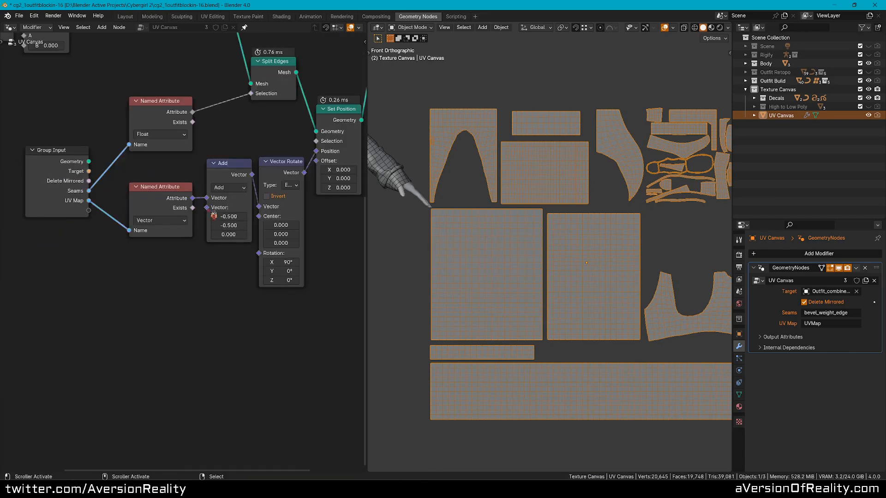
pyautogui.moveTo(207, 207); pyautogui.dragTo(88, 210)
pyautogui.moveTo(258, 253); pyautogui.dragTo(89, 220)
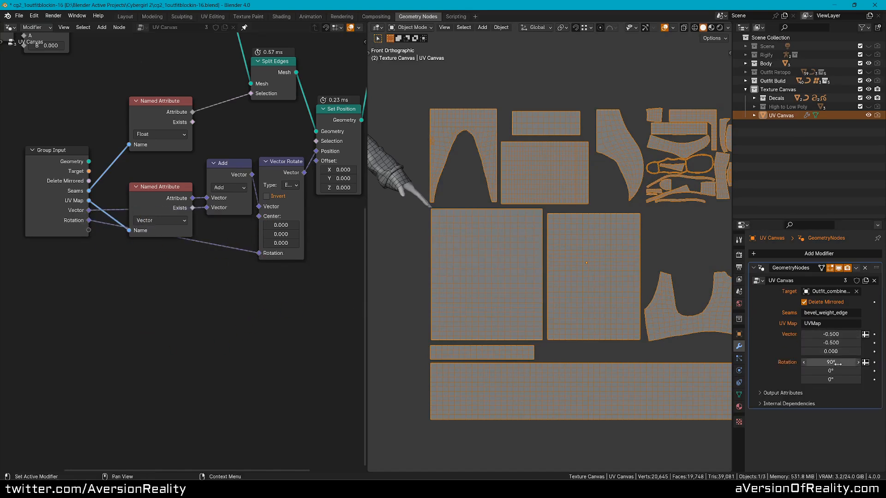
# Move Group Output level with Set Position, then hide Set Position's unused sockets and reposition it.
pyautogui.moveTo(313, 282); pyautogui.dragTo(220, 240, button='middle')
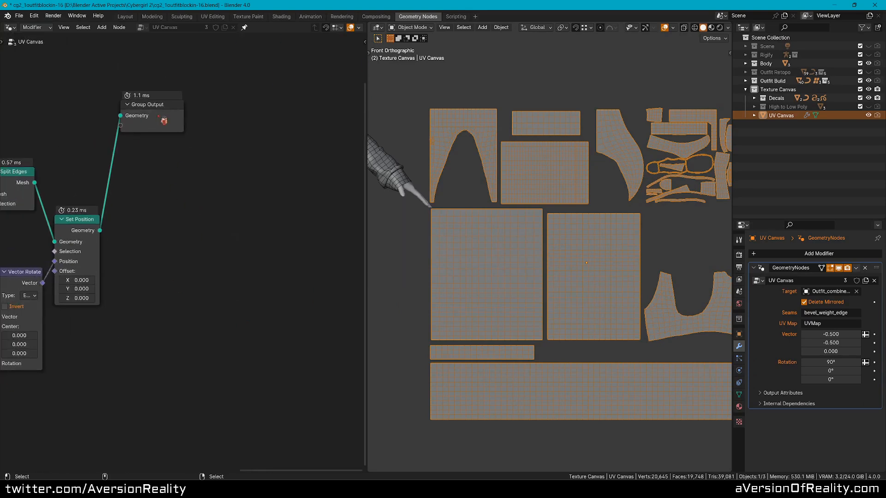
pyautogui.moveTo(161, 119); pyautogui.dragTo(253, 215)
pyautogui.moveTo(96, 229); pyautogui.dragTo(84, 212)
pyautogui.press('Escape')
pyautogui.hotkey('ctrl', 'h')
pyautogui.click(207, 137)
# Insert a Set Material node between Set Position and Group Output, and space the output nodes further apart.
pyautogui.hotkey('shift', 'a')
pyautogui.write('set mat')
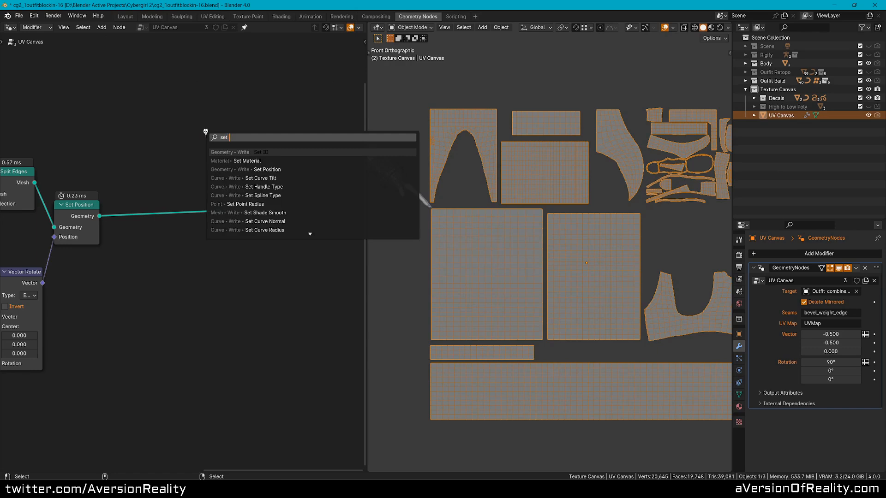
pyautogui.press('Return')
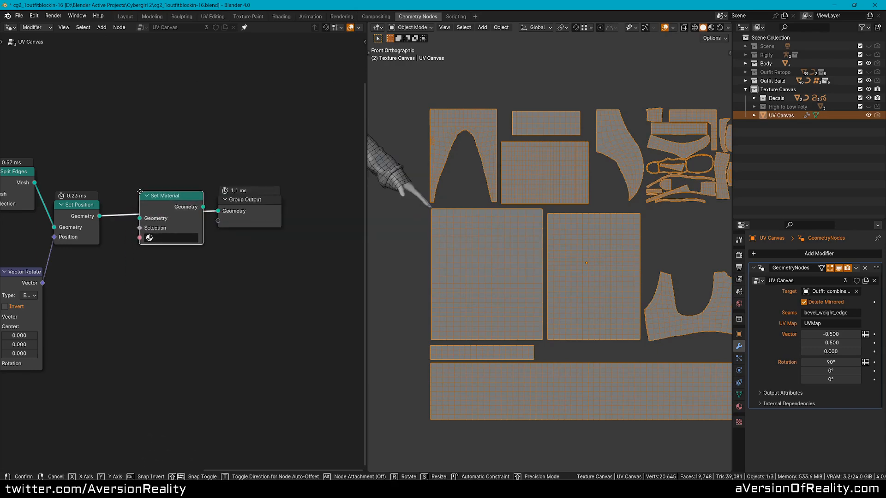
pyautogui.click(125, 230)
pyautogui.press('c')
pyautogui.rightClick(229, 212)
pyautogui.press('g')
pyautogui.click(273, 208)
pyautogui.click(226, 272)
# Duplicate the Group Input node below Set Material and expose Set Material's Material socket through it.
pyautogui.moveTo(170, 301); pyautogui.dragTo(290, 266, button='middle')
pyautogui.scroll(-5, 291, 267)
pyautogui.moveTo(221, 254); pyautogui.dragTo(248, 248, button='middle')
pyautogui.click(64, 254)
pyautogui.hotkey('shift', 'd')
pyautogui.click(318, 253)
pyautogui.moveTo(347, 250); pyautogui.dragTo(188, 219, button='middle')
pyautogui.scroll(2, 188, 219)
pyautogui.click(180, 202)
pyautogui.moveTo(173, 181); pyautogui.dragTo(150, 272)
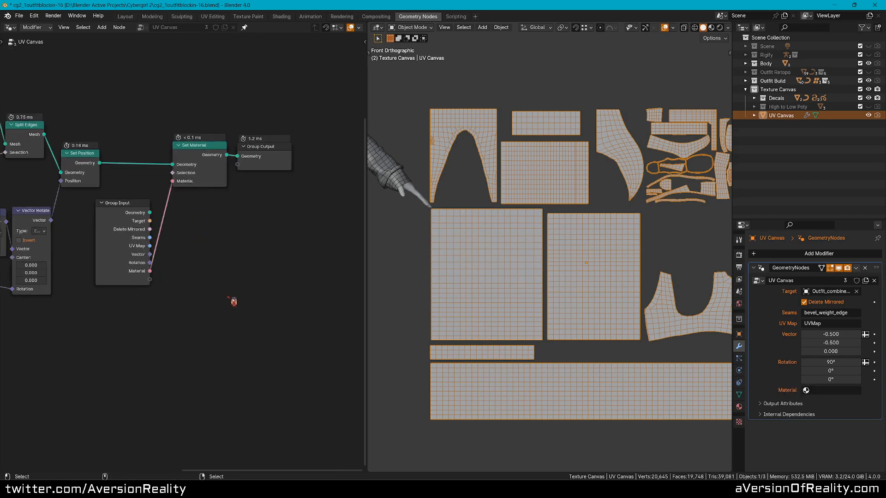
# Assign the Texture Canvas material to the Material input of the UV Canvas modifier.
pyautogui.click(830, 390)
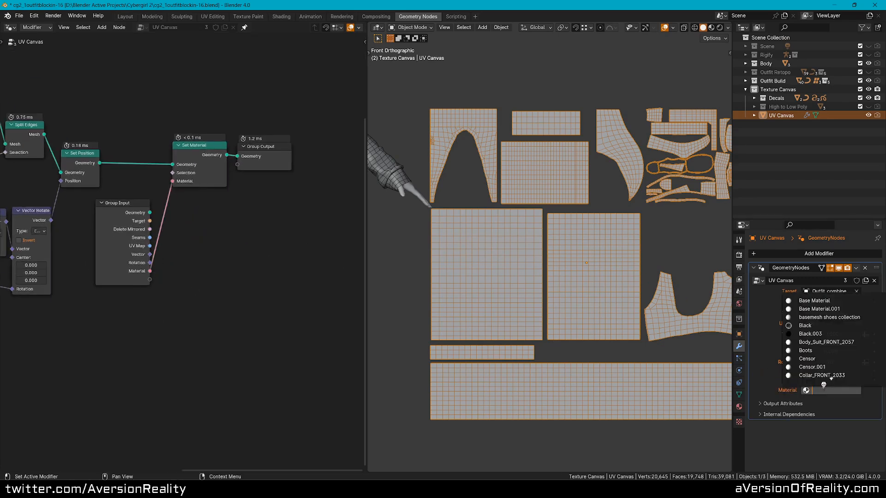
pyautogui.write('uv')
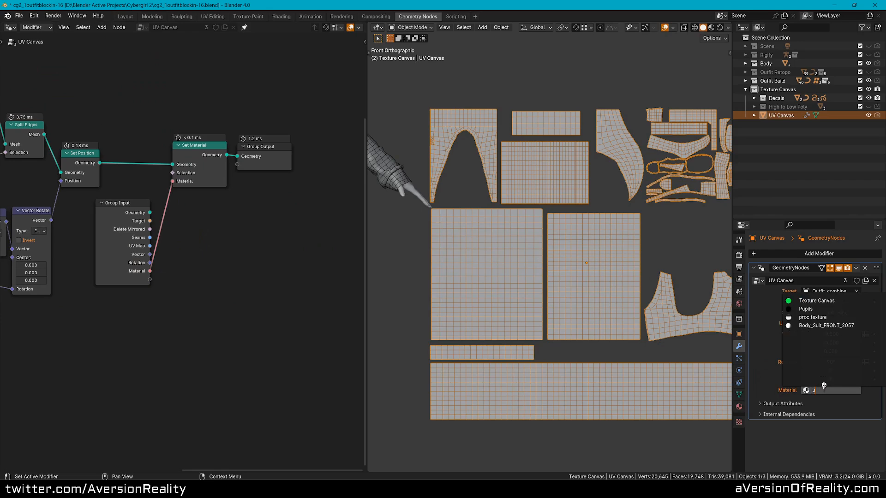
pyautogui.click(816, 317)
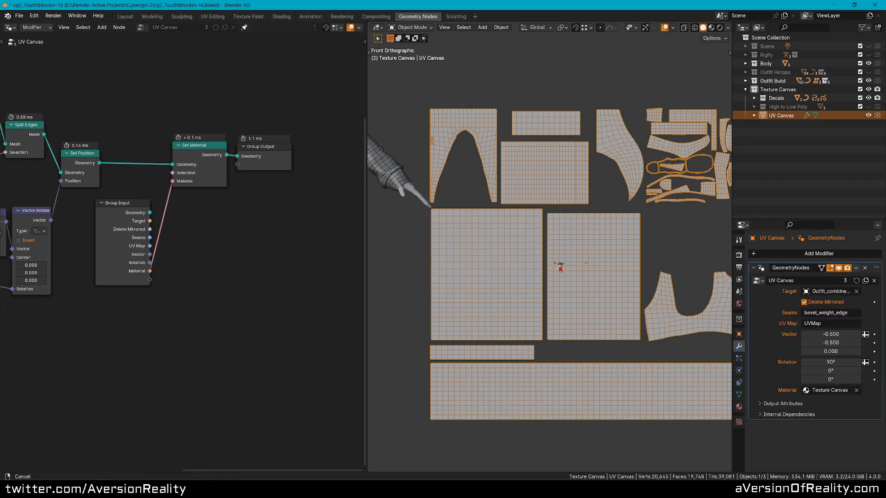
pyautogui.keyDown('ctrl'); pyautogui.hscroll(-5, 480, 199); pyautogui.keyUp('ctrl')
pyautogui.keyDown('ctrl'); pyautogui.hscroll(5, 646, 252); pyautogui.keyUp('ctrl')
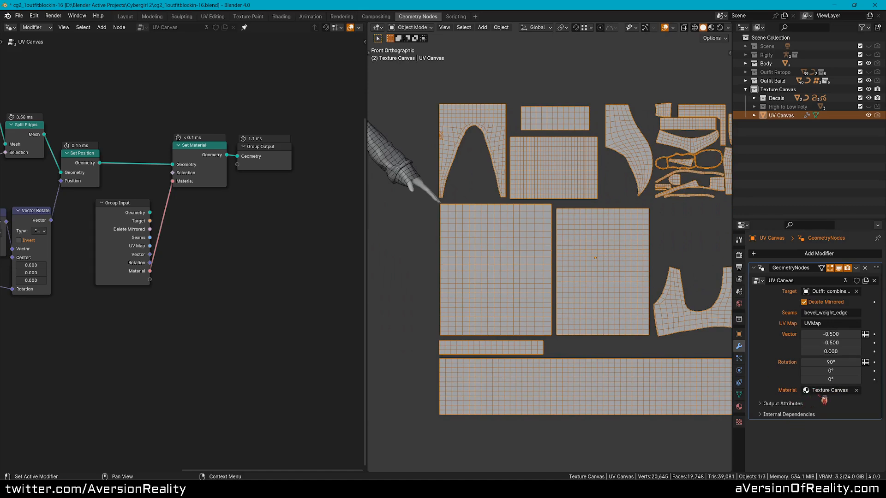
# Hide the unused sockets on the material Group Input and Set Material nodes, and arrange them compactly with Group Output.
pyautogui.hotkey('ctrl', 'h')
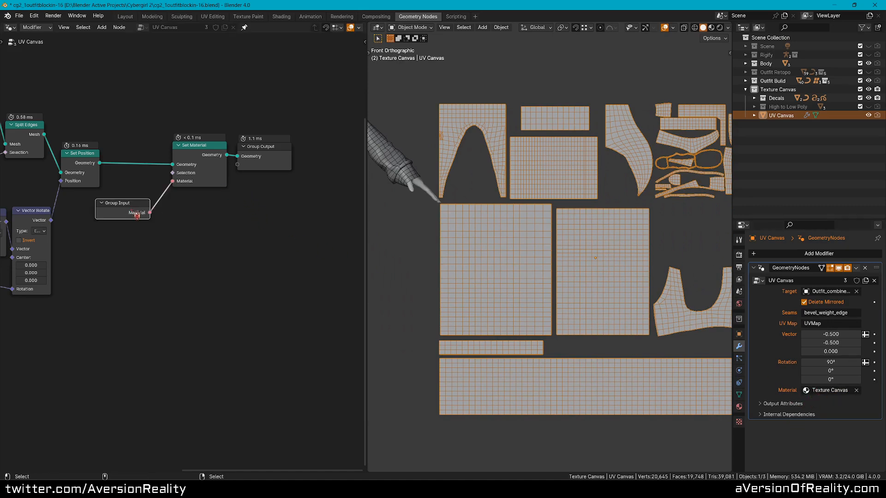
pyautogui.press('g')
pyautogui.click(124, 210)
pyautogui.moveTo(123, 204)
pyautogui.mouseDown()
pyautogui.moveTo(100, 203)
pyautogui.moveTo(113, 201)
pyautogui.mouseUp()
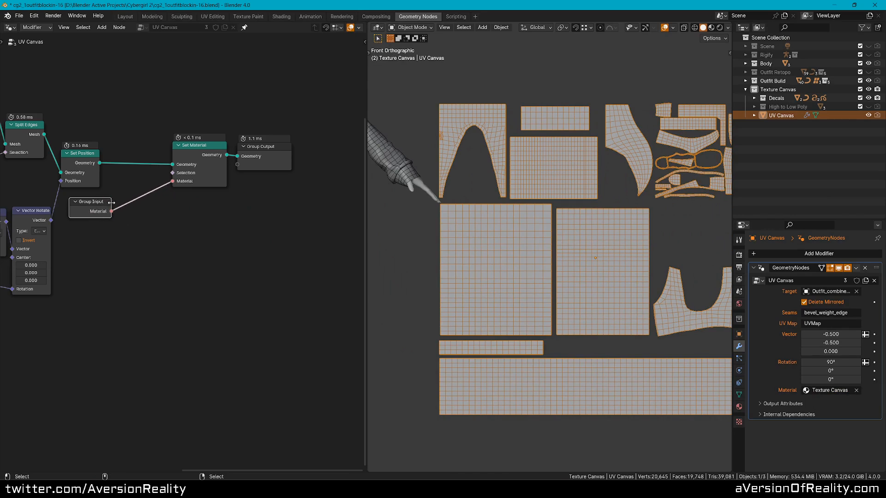
pyautogui.moveTo(224, 171); pyautogui.dragTo(184, 185)
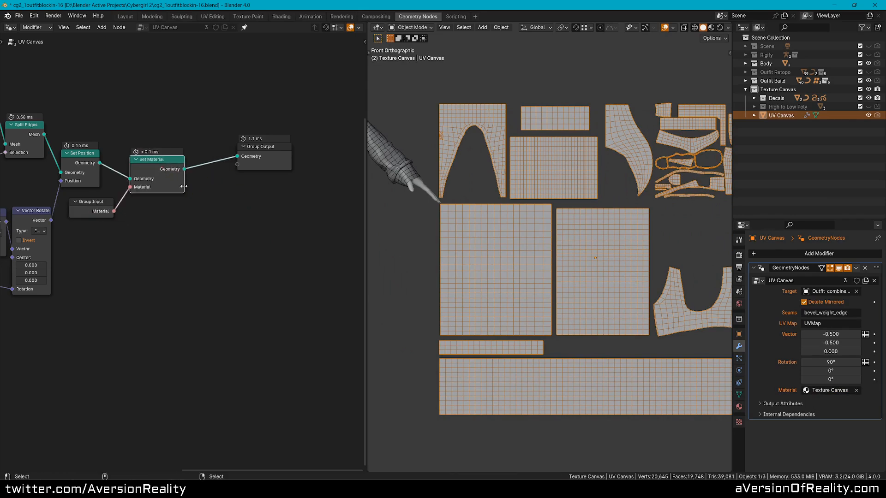
pyautogui.moveTo(272, 153); pyautogui.dragTo(253, 166)
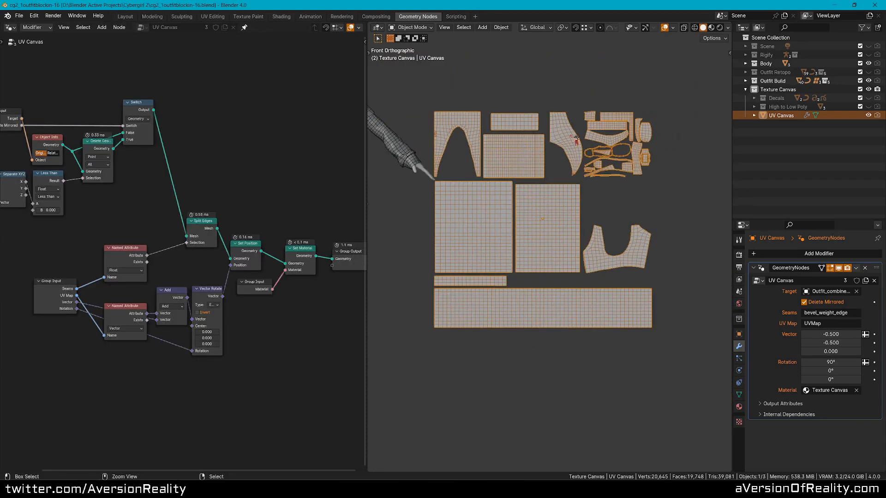
# Add a camera and snap it to the center of the UV canvas using the 3D cursor.
pyautogui.hotkey('shift', 'a')
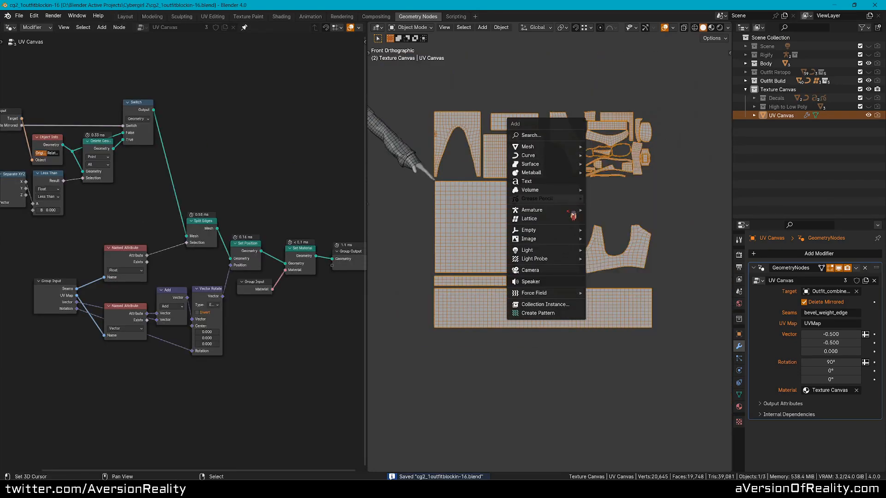
pyautogui.click(560, 270)
pyautogui.moveTo(603, 202); pyautogui.dragTo(517, 135, button='middle')
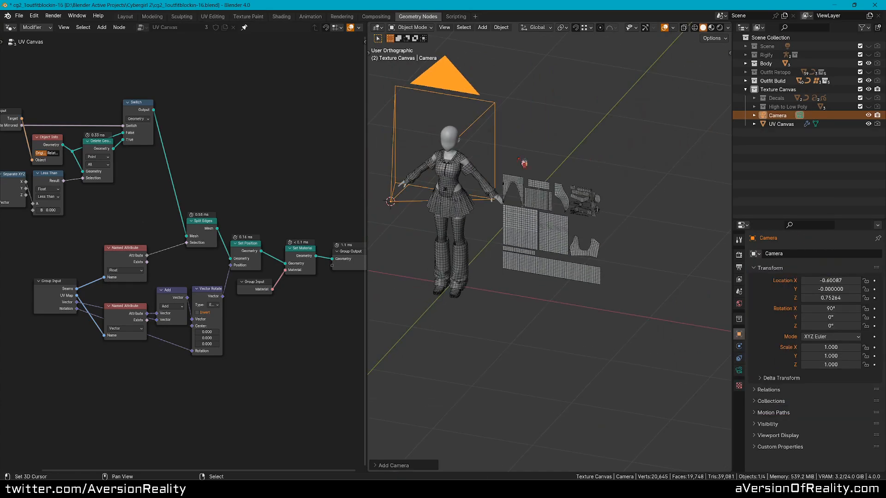
pyautogui.click(523, 224)
pyautogui.rightClick(471, 101)
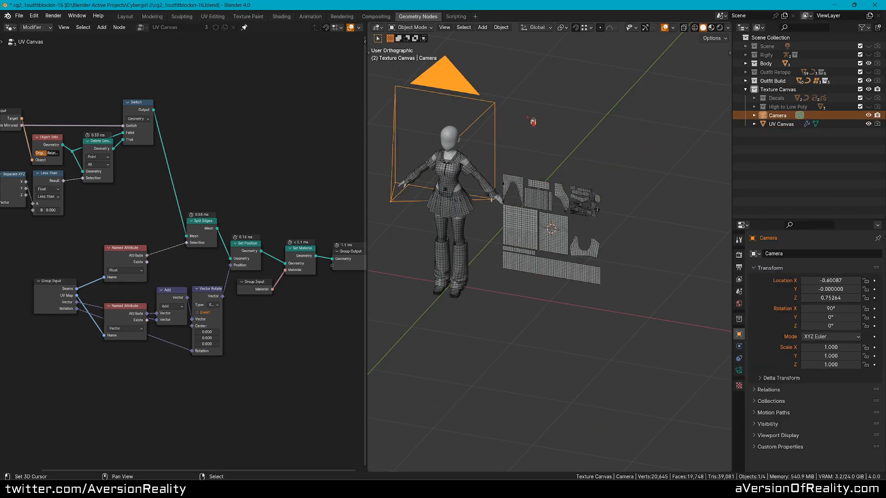
pyautogui.hotkey('shift', 's')
# Move the camera along global Y to about -1.52 m so it sits in front of the UV canvas.
pyautogui.moveTo(664, 69); pyautogui.dragTo(649, 99, button='middle')
pyautogui.scroll(2, 649, 99)
pyautogui.press('g')
pyautogui.press('y')
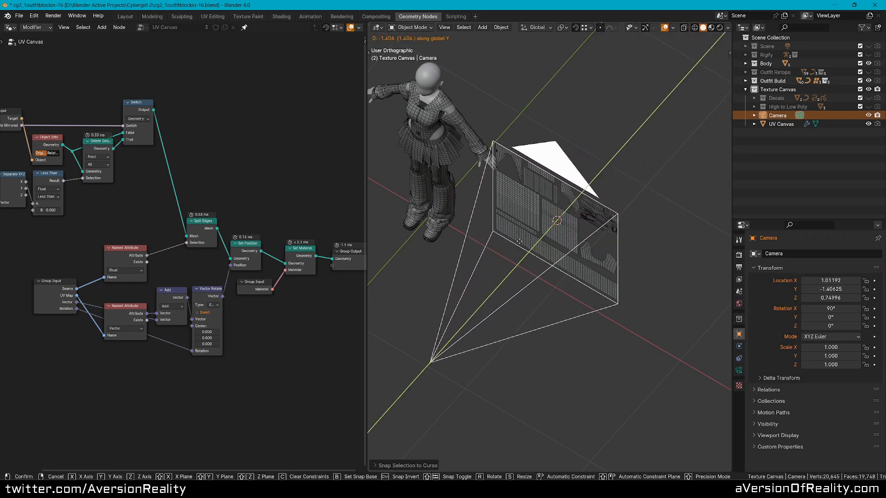
pyautogui.click(525, 245)
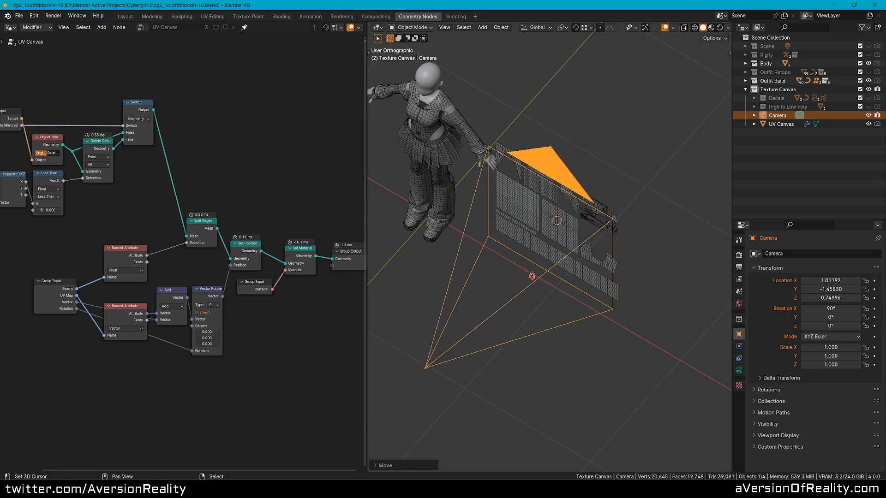
pyautogui.press('g')
pyautogui.press('y')
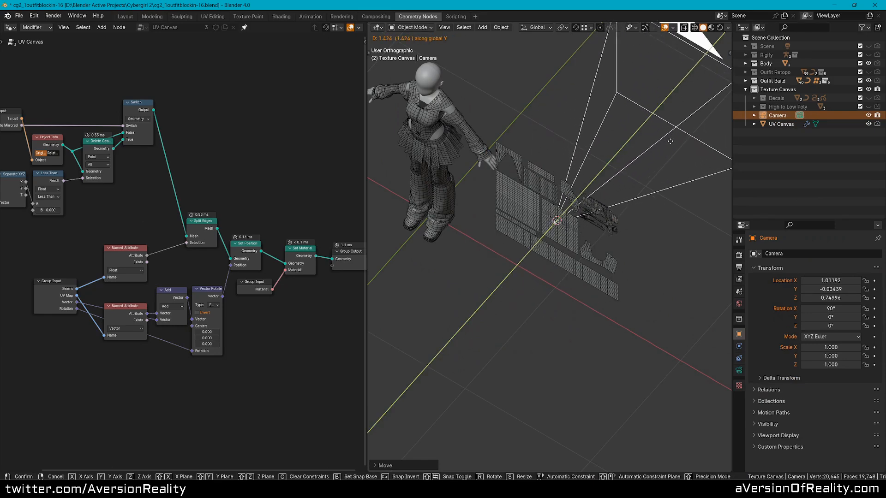
pyautogui.click(576, 137)
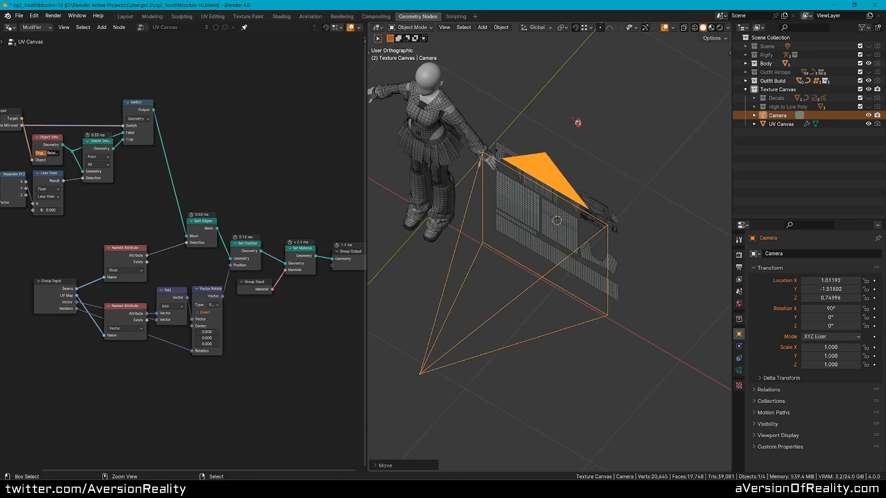
# Look through the camera and set its lens type to Orthographic with an orthographic scale of 1.
pyautogui.press('KP_0')
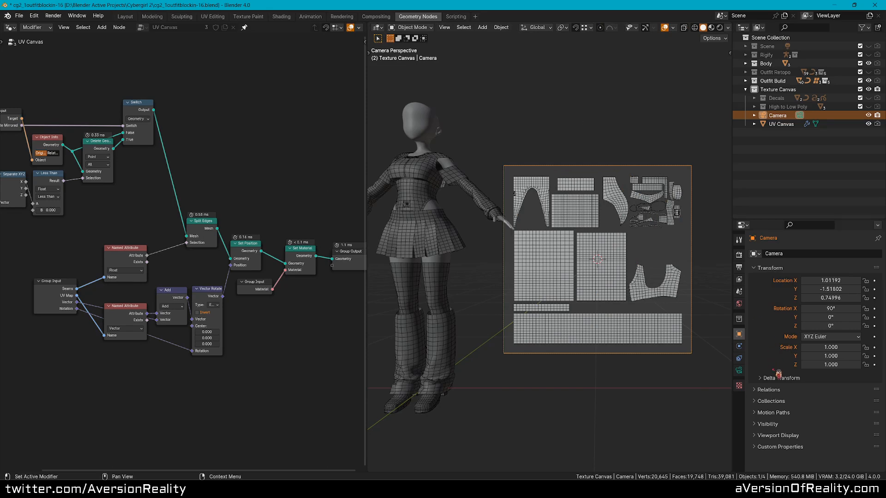
pyautogui.click(738, 370)
pyautogui.click(836, 280)
pyautogui.click(834, 302)
pyautogui.doubleClick(850, 291)
pyautogui.write('1')
pyautogui.press('Return')
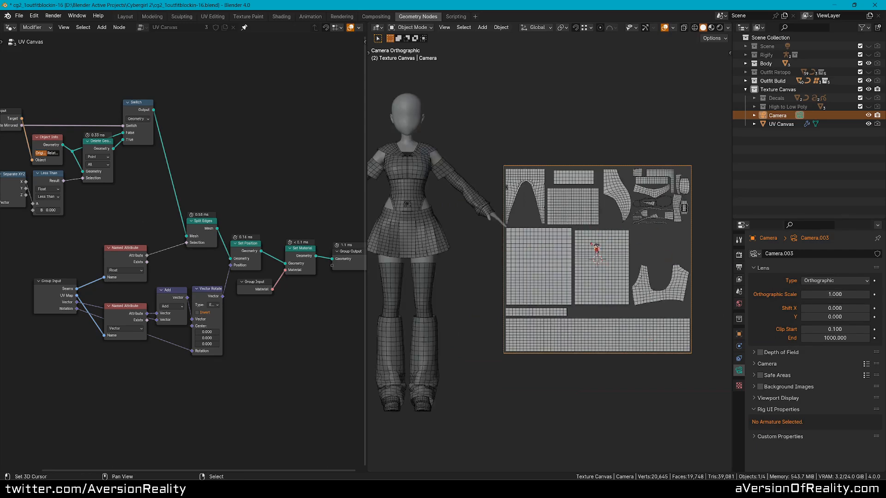
# Frame the camera view more closely and rename the camera object as Bake Camera.
pyautogui.scroll(5, 540, 184)
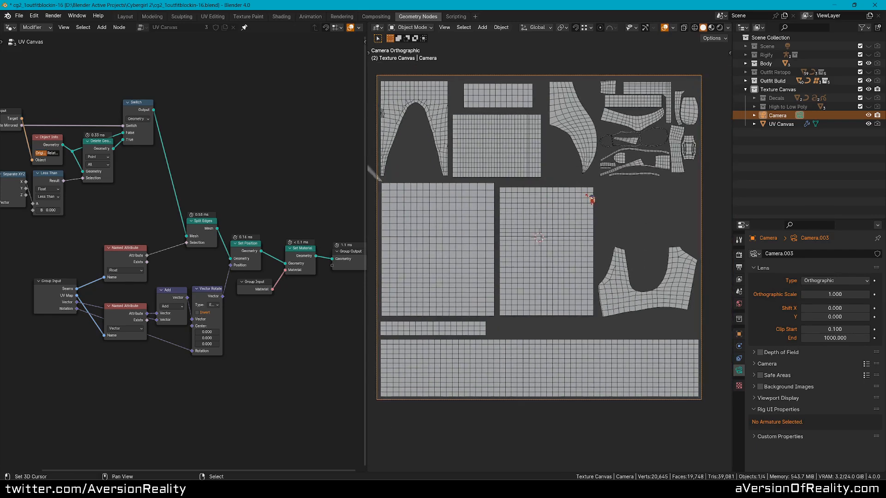
pyautogui.keyDown('shift'); pyautogui.moveTo(592, 199); pyautogui.dragTo(605, 207, button='middle'); pyautogui.keyUp('shift')
pyautogui.doubleClick(779, 115)
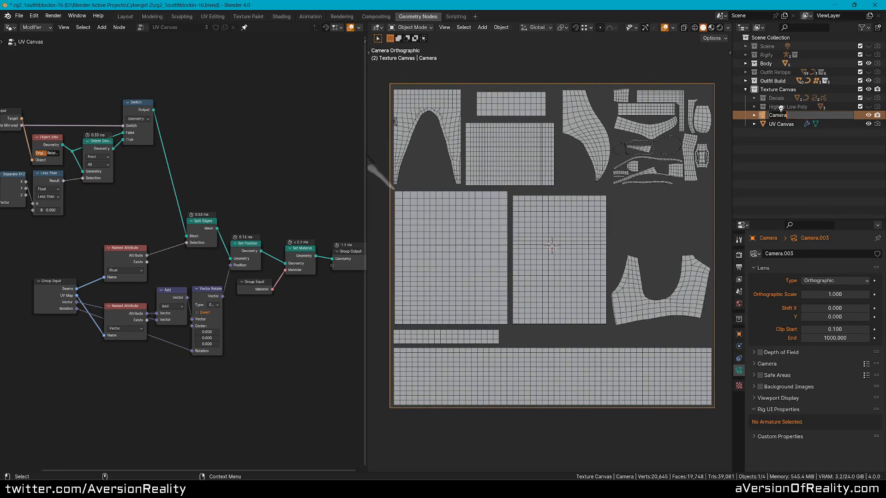
pyautogui.write('Bake Camera')
pyautogui.press('Return')
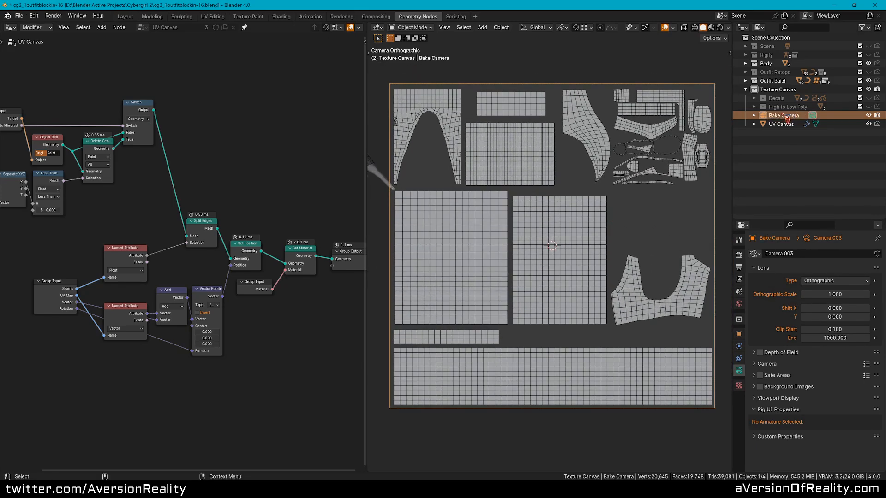
# Parent Bake Camera to the UV Canvas object using the Object parent type.
pyautogui.moveTo(577, 218); pyautogui.dragTo(582, 222, button='middle')
pyautogui.keyDown('shift'); pyautogui.click(582, 221); pyautogui.keyUp('shift')
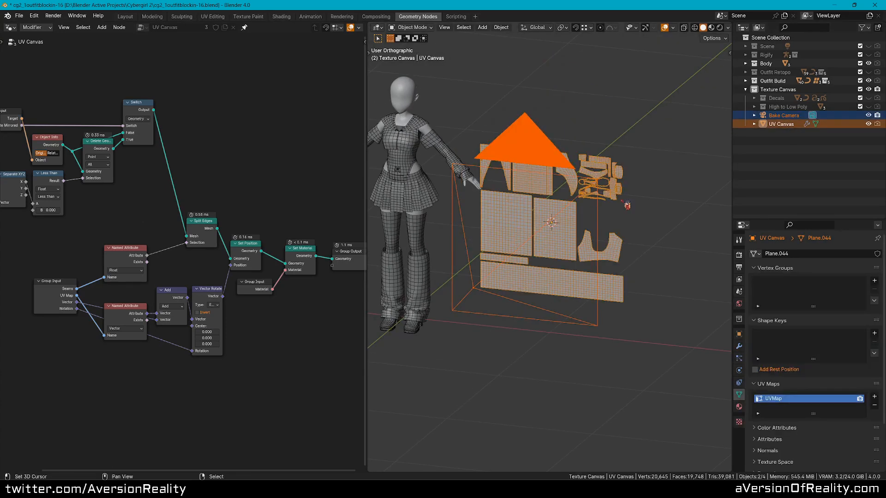
pyautogui.hotkey('ctrl', 'p')
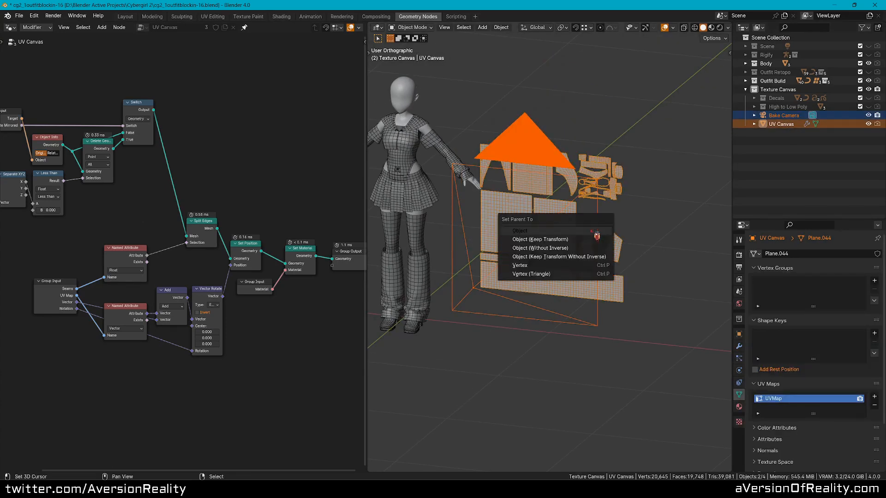
pyautogui.click(594, 232)
pyautogui.click(578, 213)
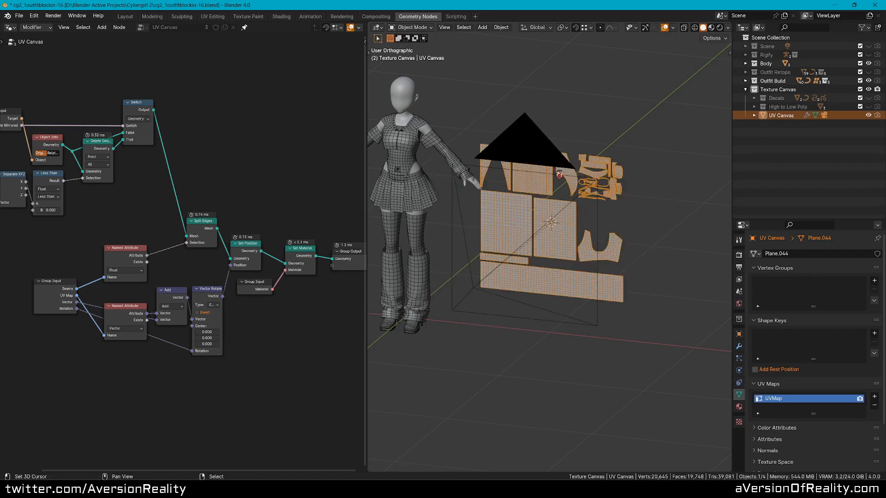
# Hide Bake Camera in the viewport and select UV Canvas in the front view.
pyautogui.click(547, 145)
pyautogui.press('h')
pyautogui.press('KP_1')
pyautogui.scroll(3, 540, 148)
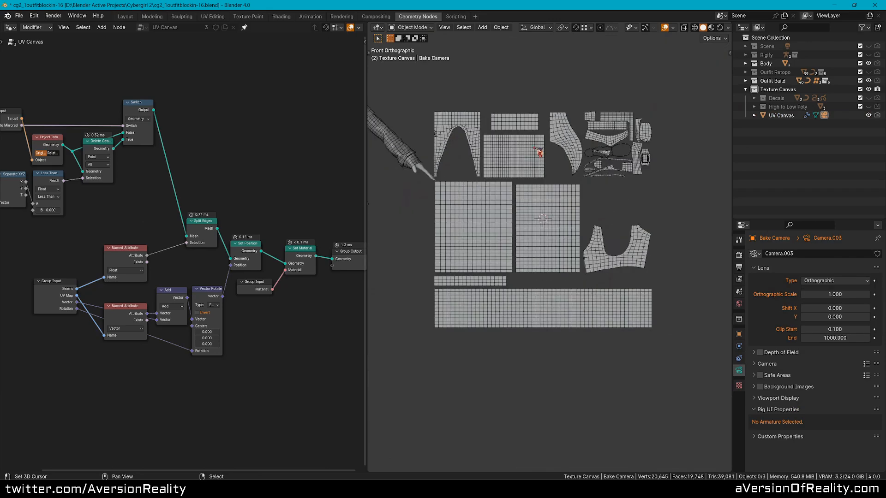
pyautogui.keyDown('shift'); pyautogui.moveTo(538, 150); pyautogui.dragTo(552, 181, button='middle'); pyautogui.keyUp('shift')
pyautogui.rightClick(548, 181)
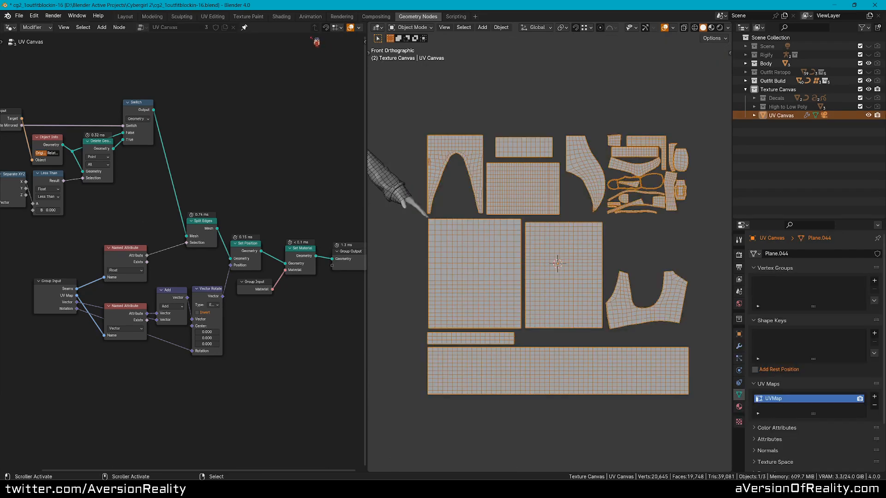
# Review the canvas's emission material in the Shading workspace and render the image from the bake camera.
pyautogui.click(282, 16)
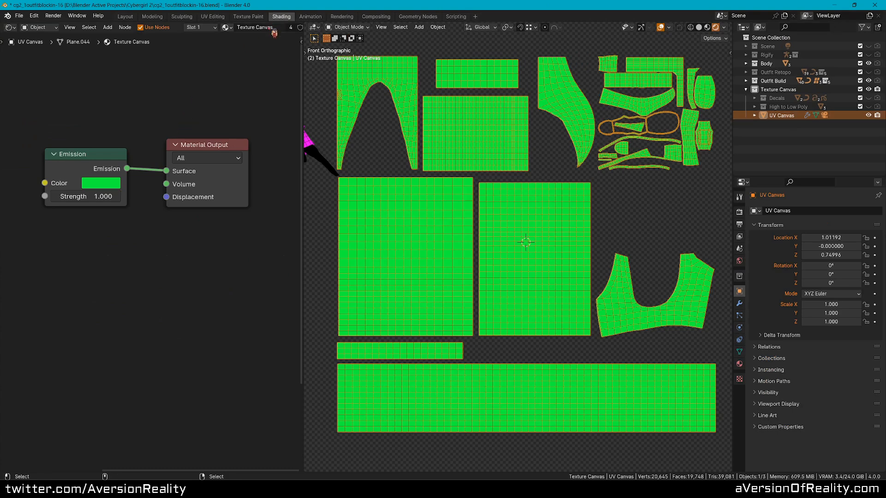
pyautogui.click(82, 155)
pyautogui.click(112, 186)
pyautogui.scroll(-2, 571, 187)
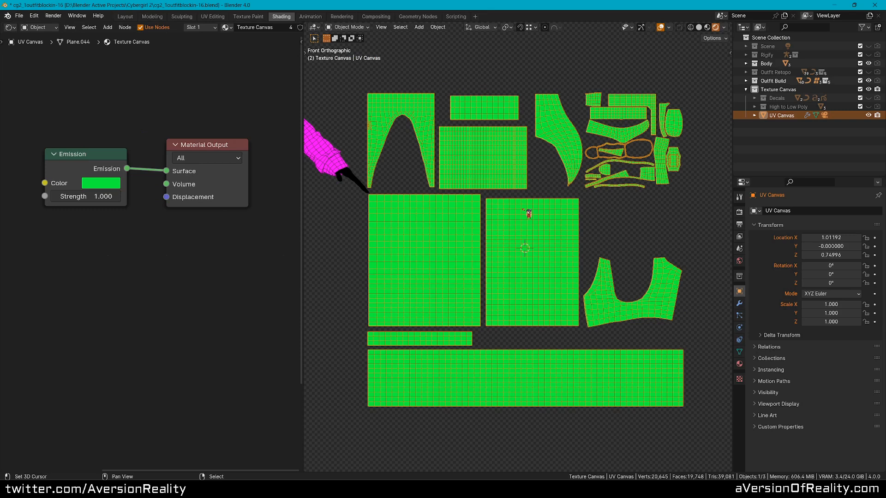
pyautogui.press('F12')
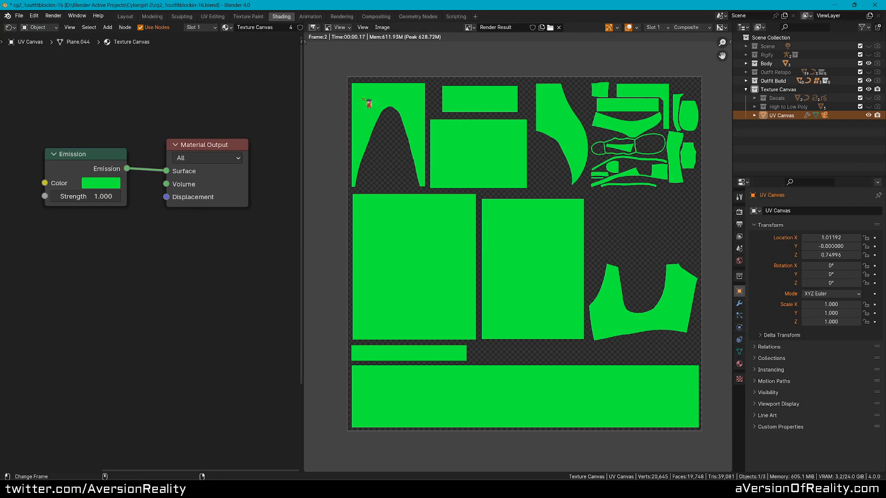
# Switch to the Compositing workspace, enable the backdrop, and reposition the Composite node.
pyautogui.click(376, 17)
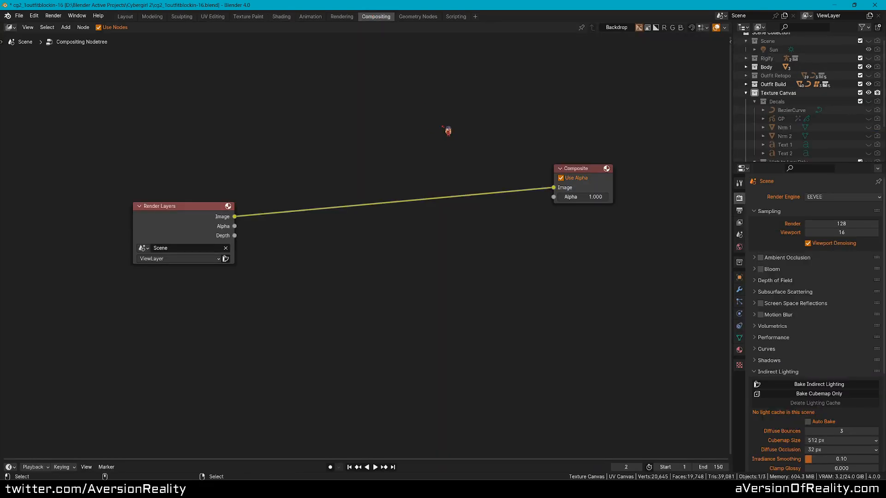
pyautogui.moveTo(432, 126); pyautogui.dragTo(448, 77, button='middle')
pyautogui.click(629, 26)
pyautogui.moveTo(557, 121); pyautogui.dragTo(568, 143)
pyautogui.click(429, 129)
# Insert an Alpha Over node between Render Layers and Composite, with the render feeding its second Image input.
pyautogui.hotkey('shift', 'a')
pyautogui.write('alphj')
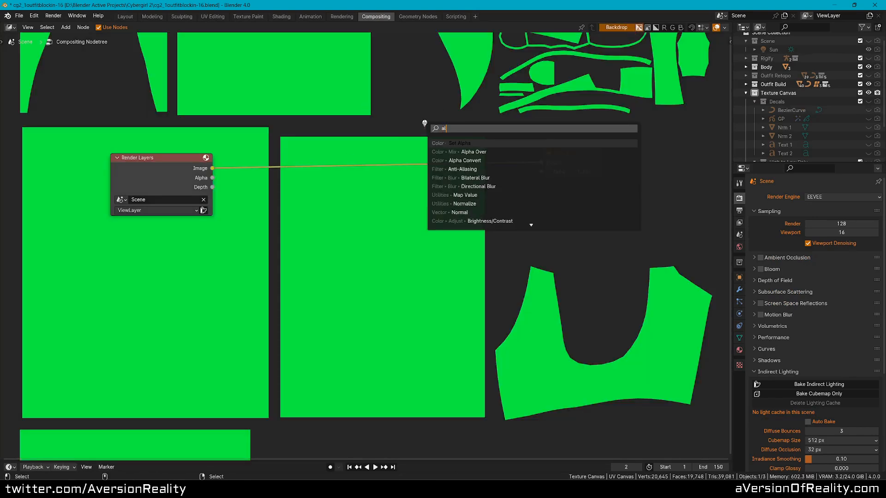
pyautogui.press('Down')
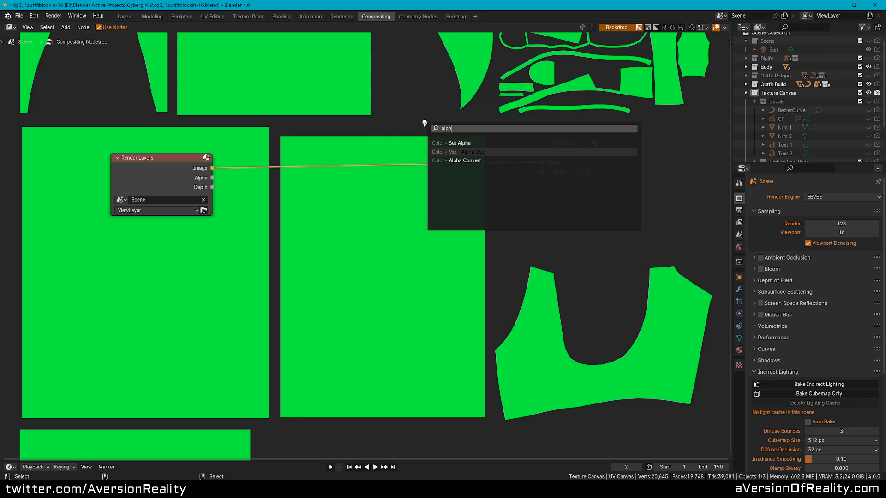
pyautogui.press('Return')
pyautogui.click(420, 175)
pyautogui.moveTo(409, 190); pyautogui.dragTo(408, 199)
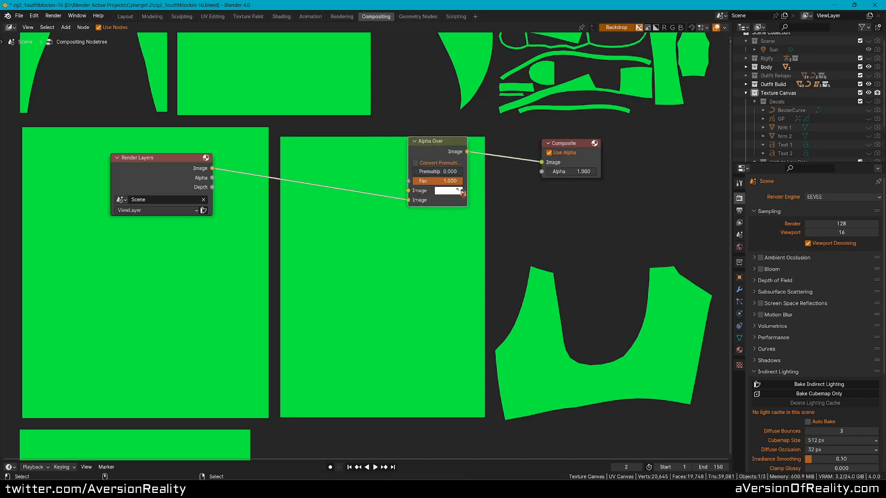
# Set Alpha Over's first Image color to black, preview its output with a Viewer node, and place the Viewer below Composite.
pyautogui.click(458, 192)
pyautogui.moveTo(518, 124); pyautogui.dragTo(518, 135)
pyautogui.moveTo(432, 143); pyautogui.dragTo(415, 159)
pyautogui.keyDown('ctrl'); pyautogui.keyDown('shift'); pyautogui.click(419, 164); pyautogui.keyUp('shift'); pyautogui.keyUp('ctrl')
pyautogui.moveTo(508, 175); pyautogui.dragTo(571, 195)
pyautogui.click(533, 250)
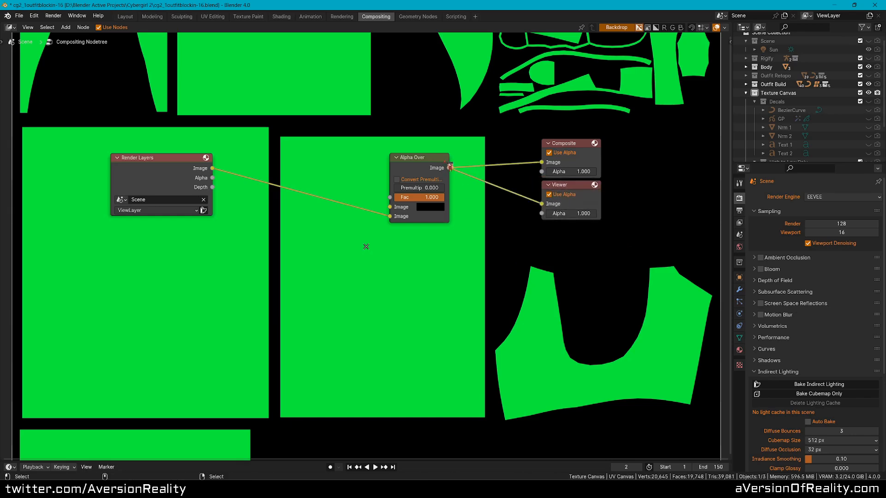
# Try a purple background color in Alpha Over's first Image input.
pyautogui.click(431, 208)
pyautogui.click(477, 116)
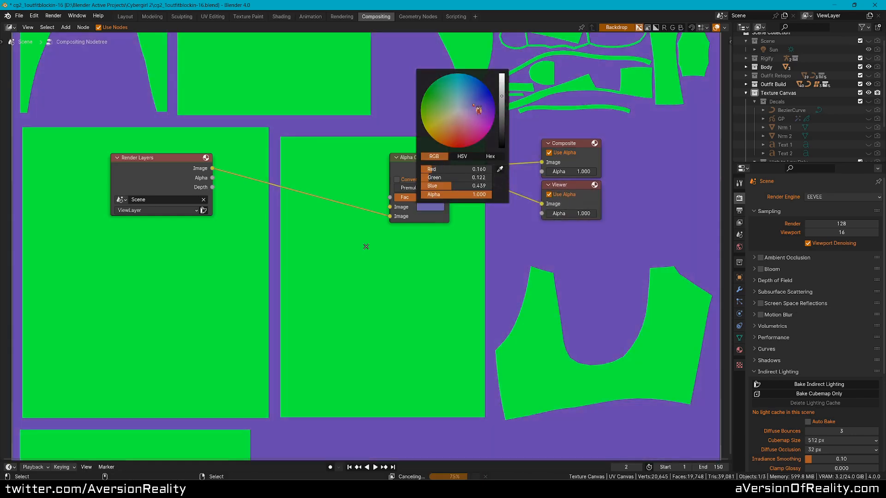
pyautogui.click(506, 145)
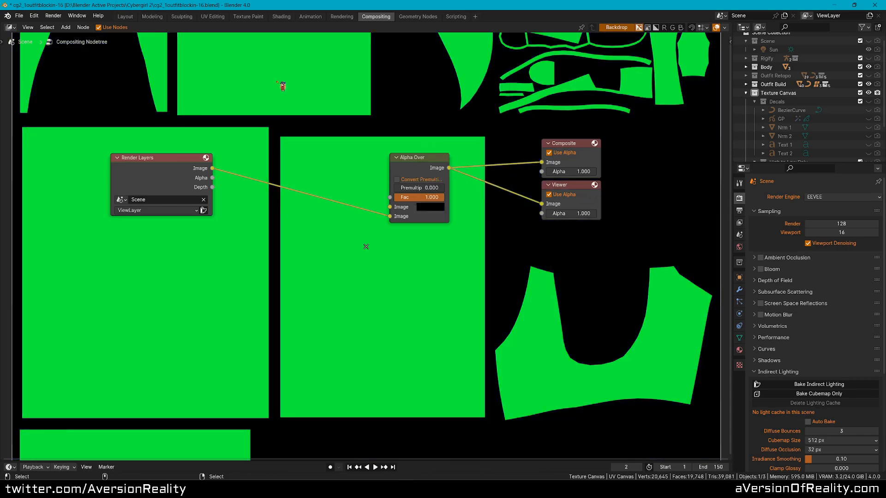
# Close the render result in the Shading workspace, check the canvas in front view, and return to the Compositing workspace.
pyautogui.click(290, 18)
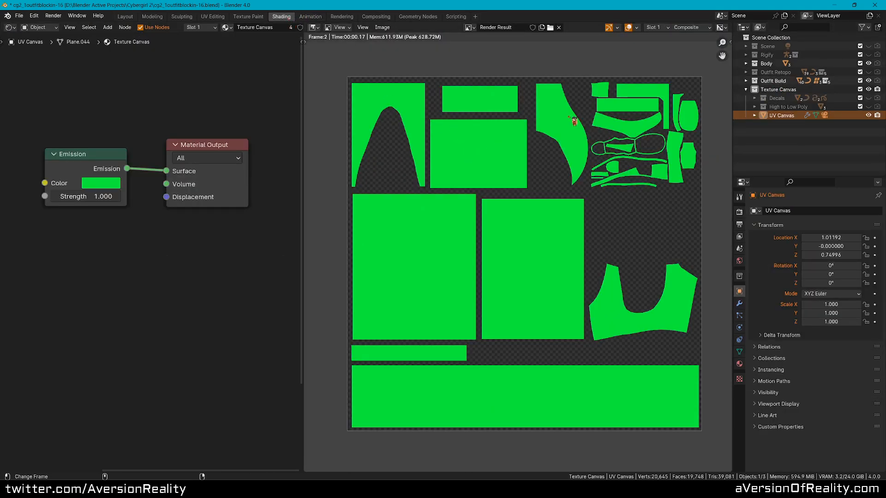
pyautogui.press('Escape')
pyautogui.moveTo(557, 117); pyautogui.dragTo(536, 160, button='middle')
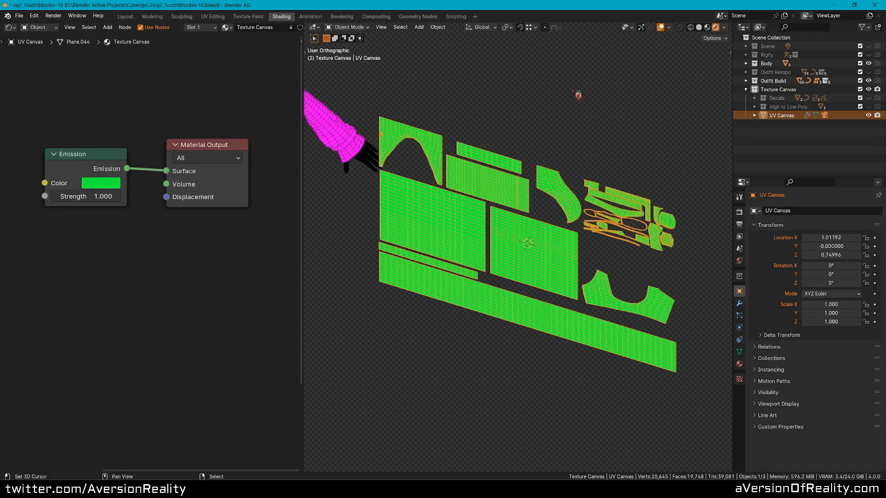
pyautogui.press('KP_1')
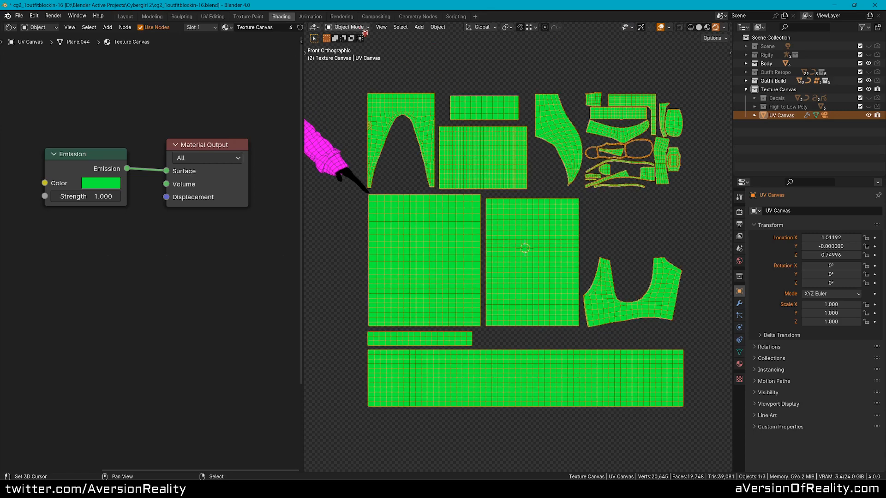
pyautogui.click(376, 16)
pyautogui.scroll(1, 483, 121)
pyautogui.moveTo(462, 145); pyautogui.dragTo(428, 114)
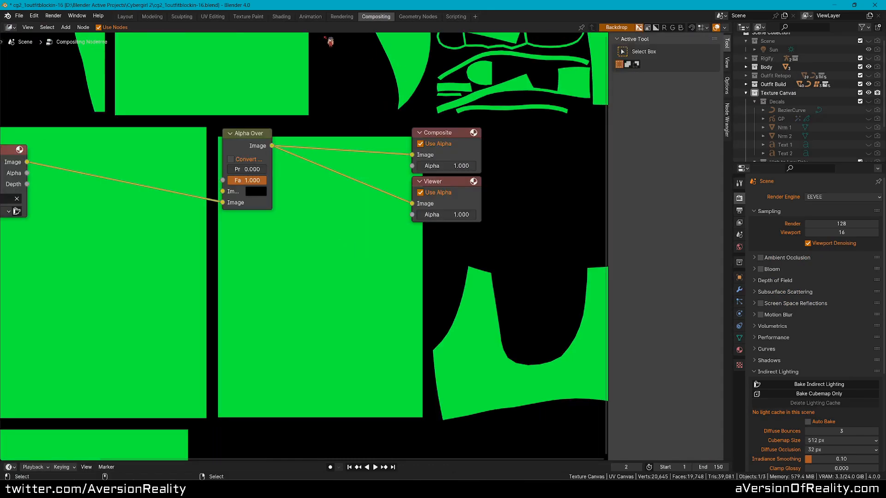
# Show the Render Result in the Rendering workspace and examine its image saving options without saving.
pyautogui.click(343, 17)
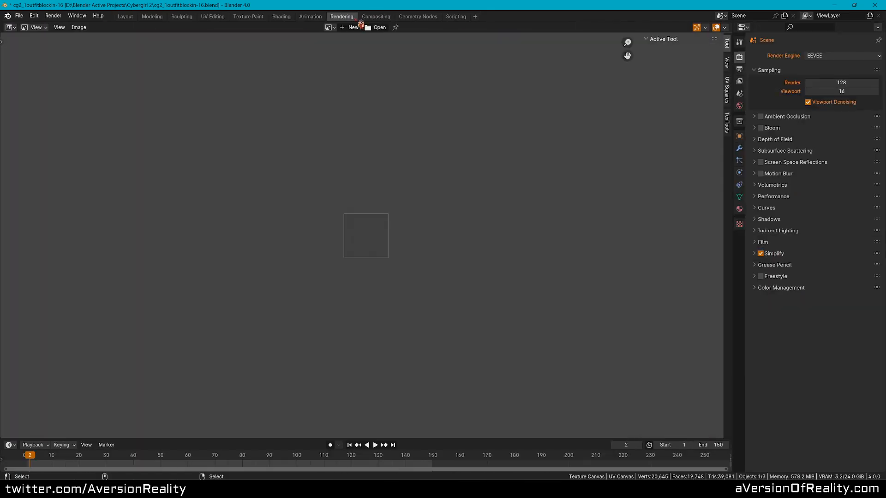
pyautogui.click(330, 27)
pyautogui.click(350, 43)
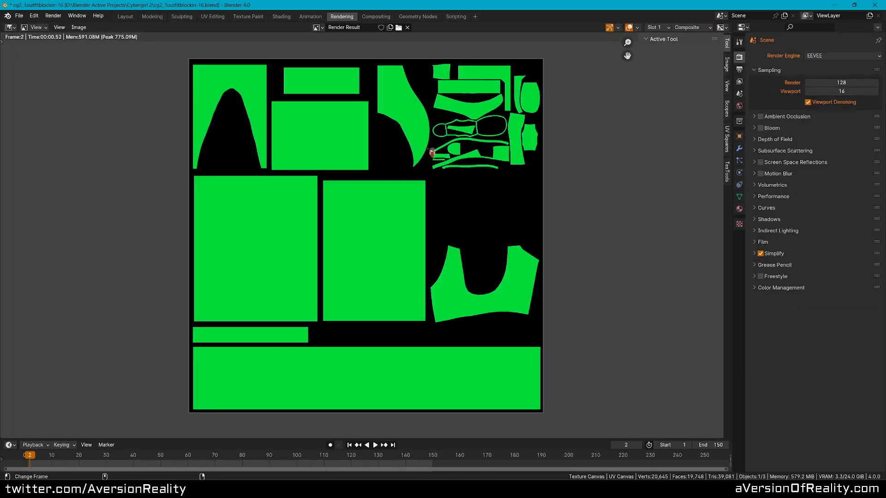
pyautogui.hotkey('shift', 'alt', 's')
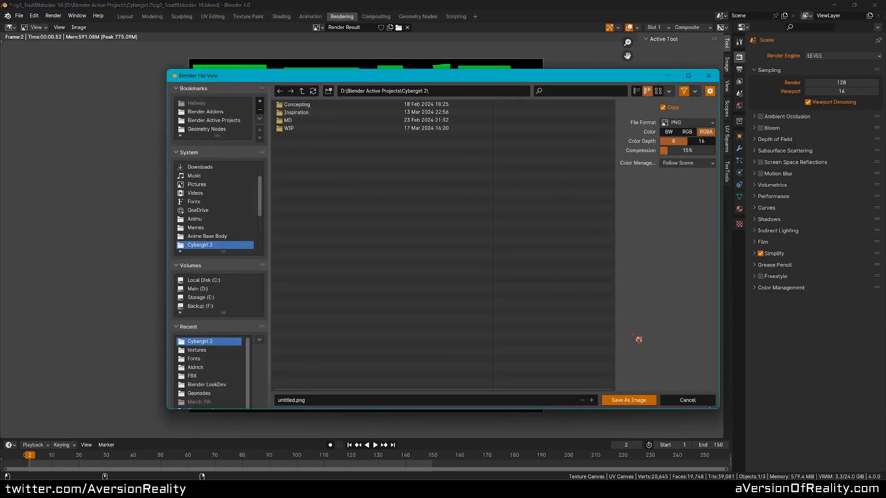
pyautogui.click(688, 400)
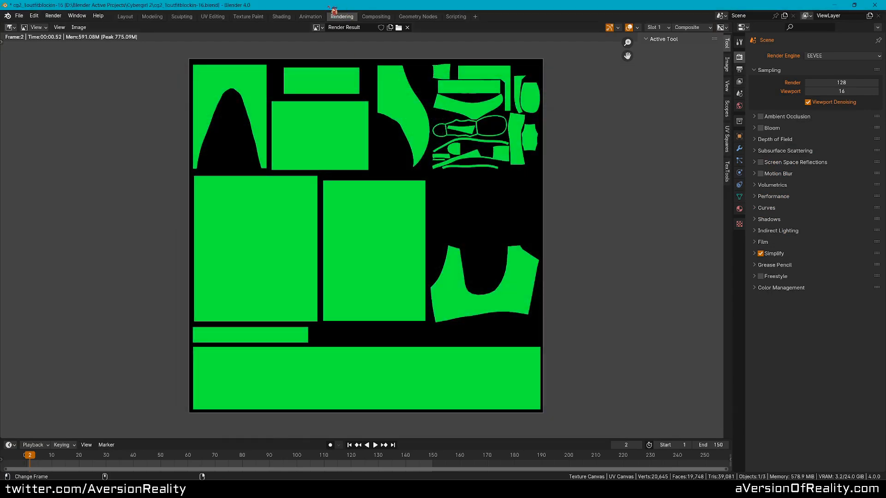
# Add a File Output node below the Viewer in the Compositing workspace and feed it the Alpha Over image.
pyautogui.click(391, 17)
pyautogui.hotkey('shift', 'a')
pyautogui.write('file ou')
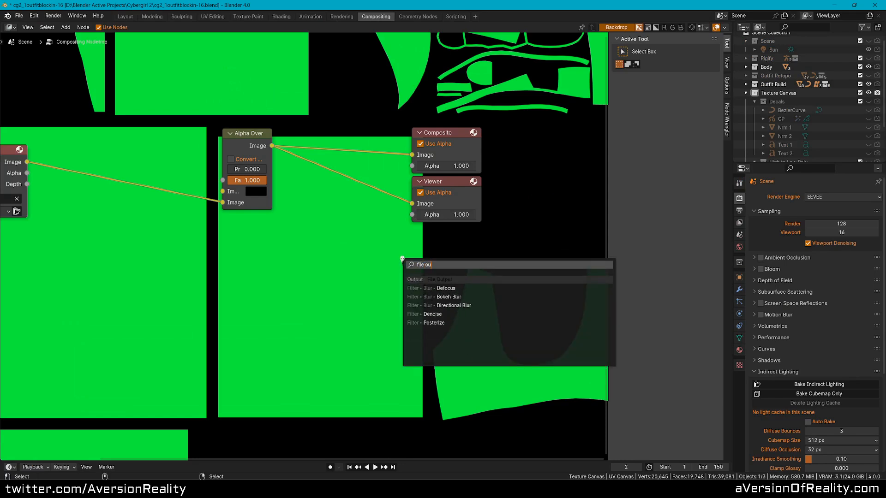
pyautogui.press('Return')
pyautogui.click(411, 224)
pyautogui.moveTo(273, 146); pyautogui.dragTo(412, 267)
# Set the File Output node's base path to //textures, its color to RGB and its color depth to 16.
pyautogui.click(455, 252)
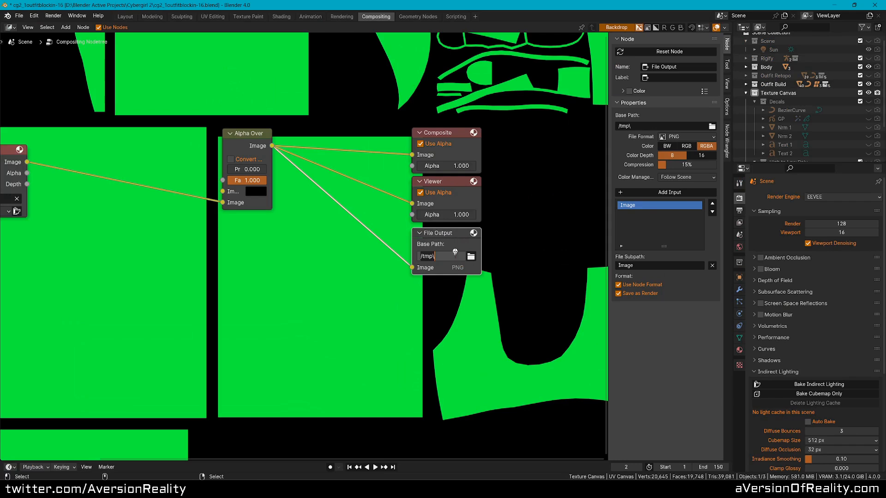
pyautogui.write('//textures')
pyautogui.press('Return')
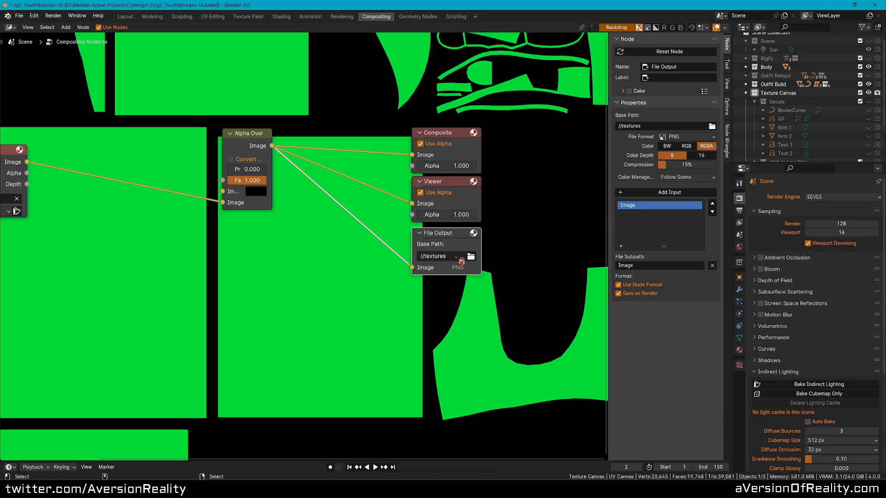
pyautogui.click(689, 147)
pyautogui.click(704, 156)
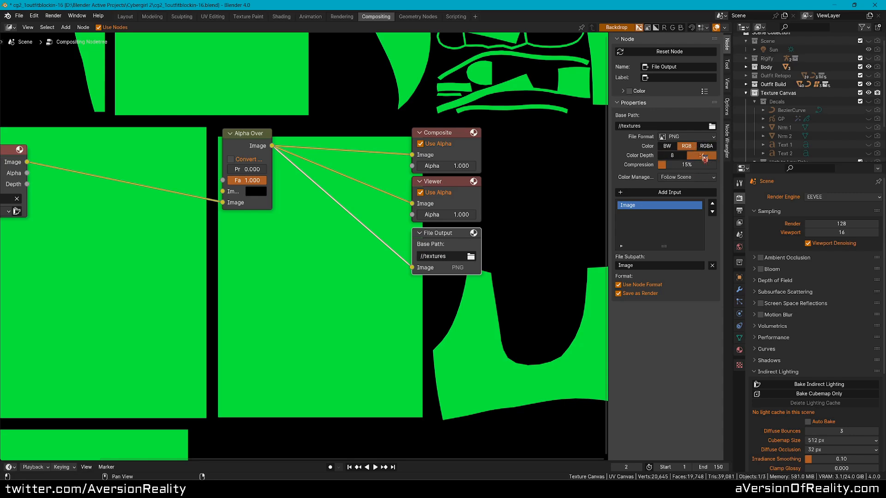
# Save the project, render the canvas, and check the textures folder in File Explorer for the written image.
pyautogui.hotkey('ctrl', 's')
pyautogui.press('F12')
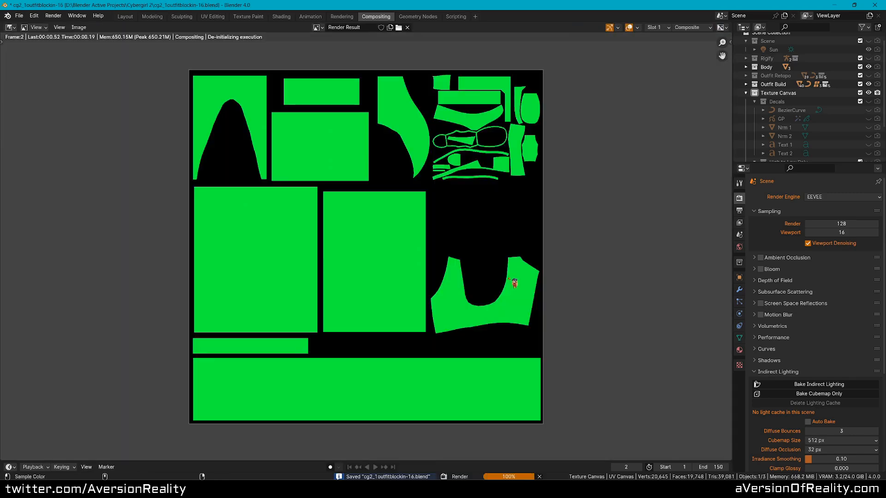
pyautogui.hotkey('alt', 'Tab')
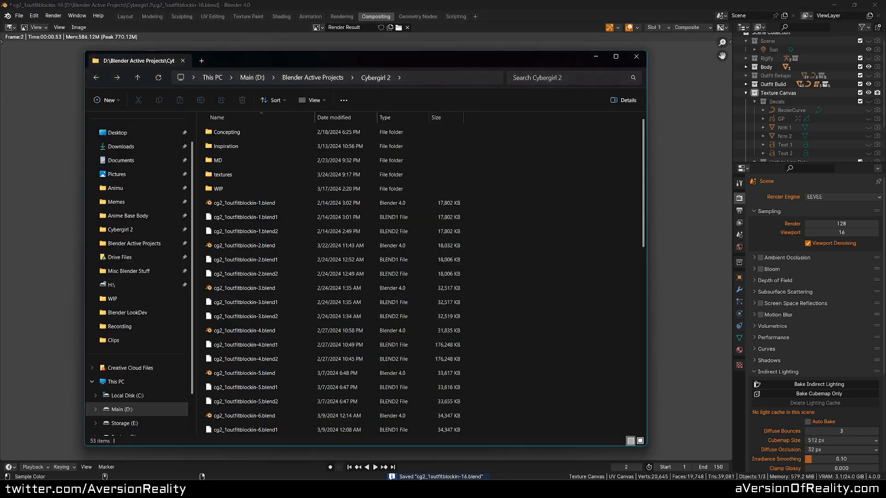
pyautogui.doubleClick(260, 179)
pyautogui.hotkey('alt', 'Tab')
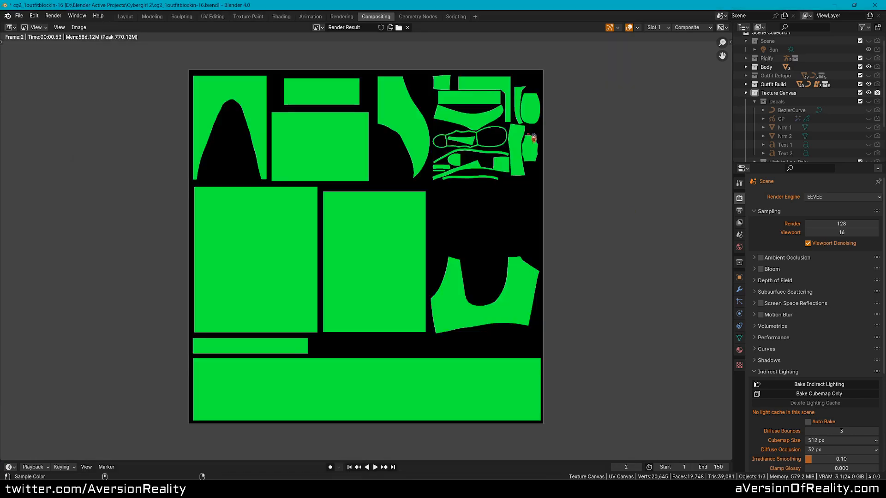
# Rename the File Output node's image entry to tex_test_color, save the project, and render the canvas again.
pyautogui.press('Escape')
pyautogui.click(442, 242)
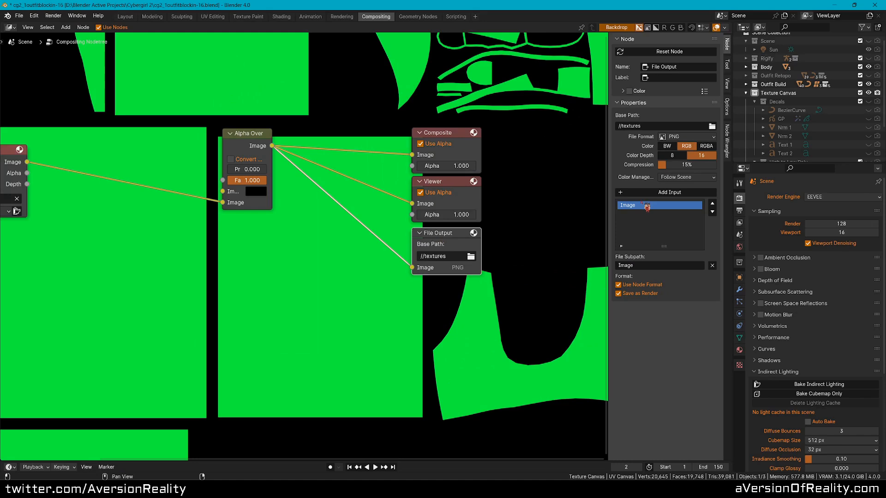
pyautogui.doubleClick(646, 207)
pyautogui.write('tex_test_color')
pyautogui.press('Return')
pyautogui.hotkey('ctrl', 's')
pyautogui.press('F12')
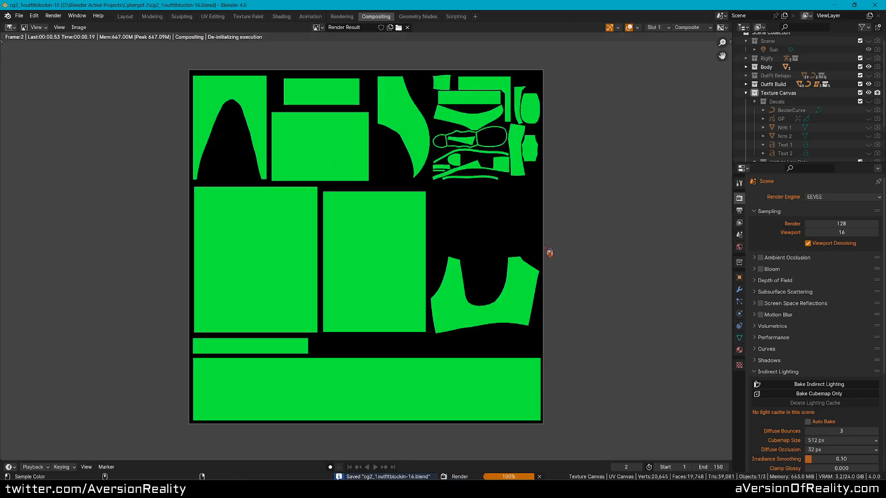
# Switch to File Explorer and delete the earlier render output from the textures folder.
pyautogui.click(392, 489)
pyautogui.click(286, 222)
pyautogui.click(226, 138)
pyautogui.press('Delete')
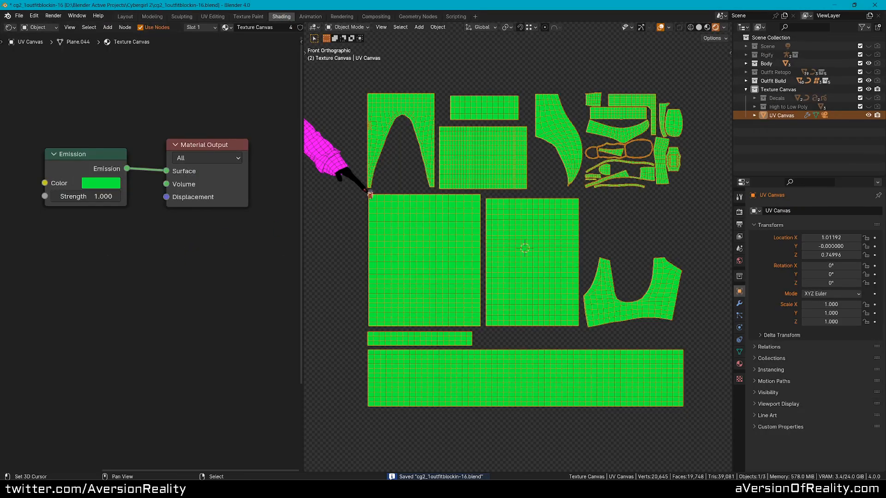
# Select the outfit mesh and load tex_test_color_0002.png from the textures folder into its material's image texture node.
pyautogui.keyDown('shift'); pyautogui.moveTo(365, 190); pyautogui.dragTo(433, 197, button='middle'); pyautogui.keyUp('shift')
pyautogui.rightClick(363, 152)
pyautogui.keyDown('shift'); pyautogui.moveTo(369, 155); pyautogui.dragTo(392, 159, button='middle'); pyautogui.keyUp('shift')
pyautogui.scroll(-2, 418, 188)
pyautogui.keyDown('shift'); pyautogui.moveTo(418, 188); pyautogui.dragTo(551, 184, button='middle'); pyautogui.keyUp('shift')
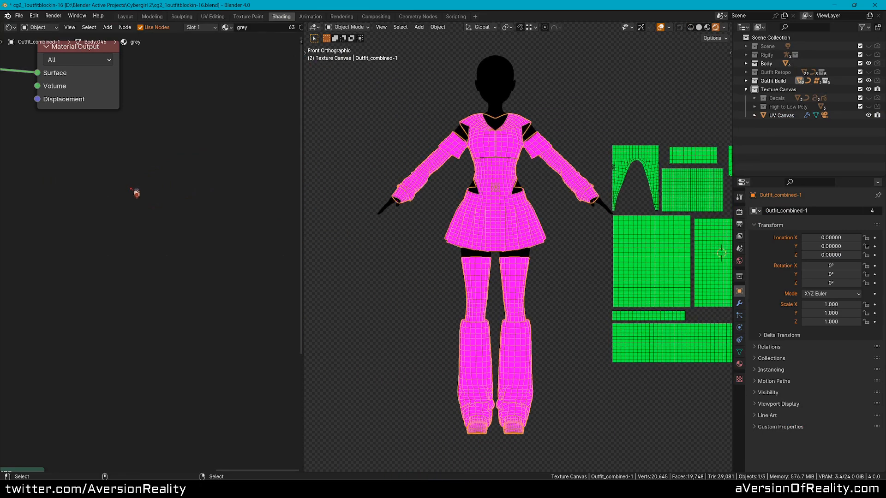
pyautogui.moveTo(129, 189); pyautogui.dragTo(239, 223, button='middle')
pyautogui.scroll(-4, 239, 224)
pyautogui.moveTo(83, 210); pyautogui.dragTo(138, 218, button='middle')
pyautogui.scroll(3, 177, 239)
pyautogui.scroll(2, 139, 218)
pyautogui.click(144, 169)
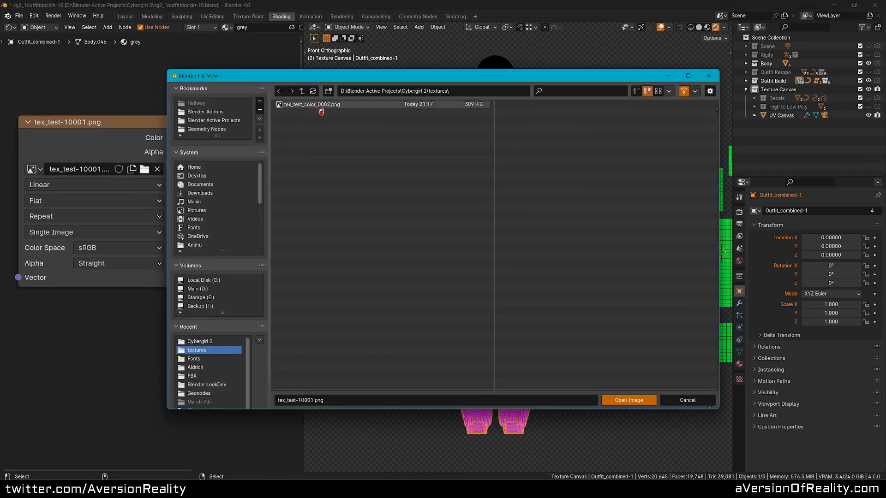
pyautogui.doubleClick(321, 105)
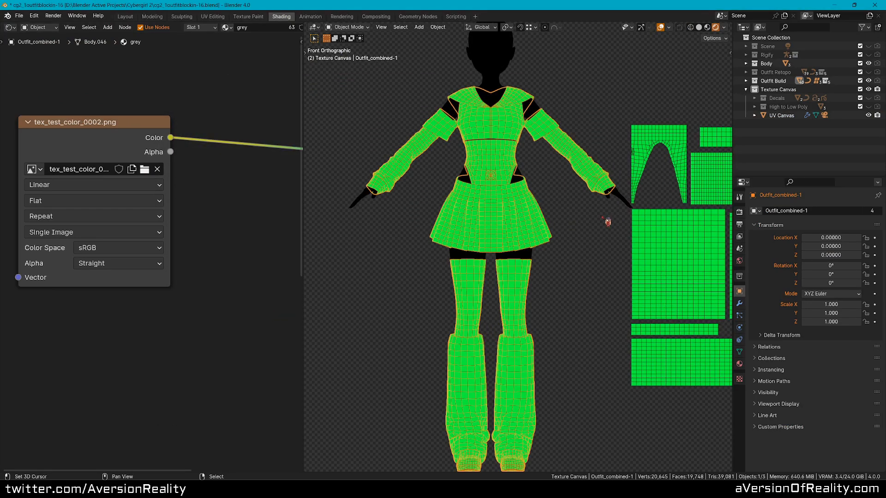
# Hide the viewport overlays and change the UV Canvas material's emission color to blue.
pyautogui.hotkey('shift', 'alt', 'z')
pyautogui.moveTo(633, 228); pyautogui.dragTo(566, 212, button='middle')
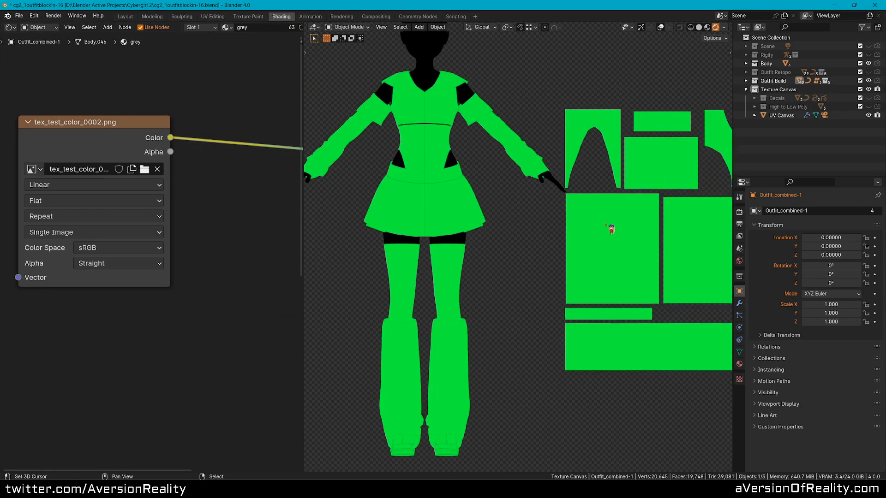
pyautogui.click(610, 229)
pyautogui.scroll(2, 238, 219)
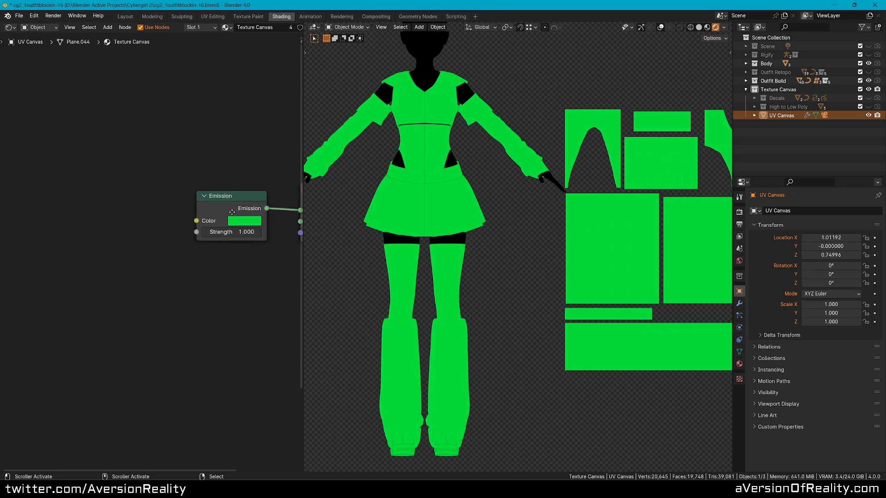
pyautogui.scroll(2, 232, 214)
pyautogui.moveTo(233, 213); pyautogui.dragTo(141, 199, button='middle')
pyautogui.click(146, 208)
pyautogui.moveTo(215, 62); pyautogui.dragTo(232, 54)
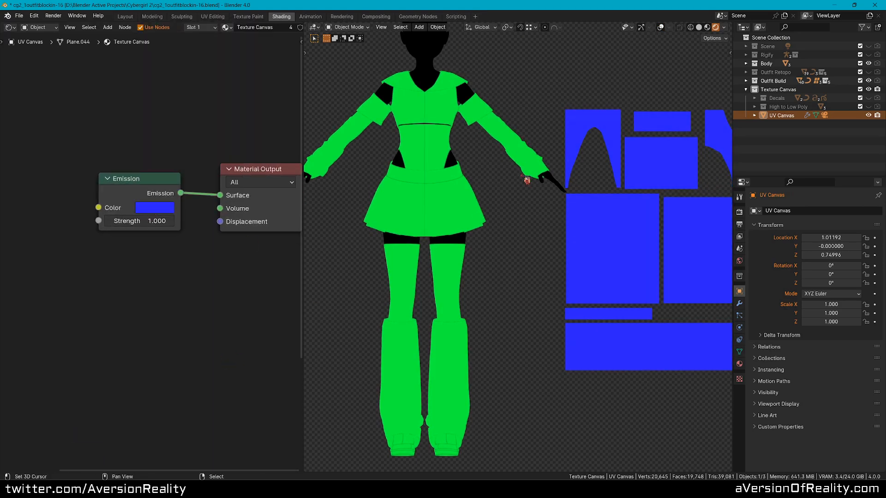
# Render the recolored canvas and reload the outfit material's image texture with Node Wrangler.
pyautogui.press('F12')
pyautogui.click(507, 187)
pyautogui.press('Escape')
pyautogui.click(431, 221)
pyautogui.press('n')
pyautogui.moveTo(26, 178); pyautogui.dragTo(143, 184)
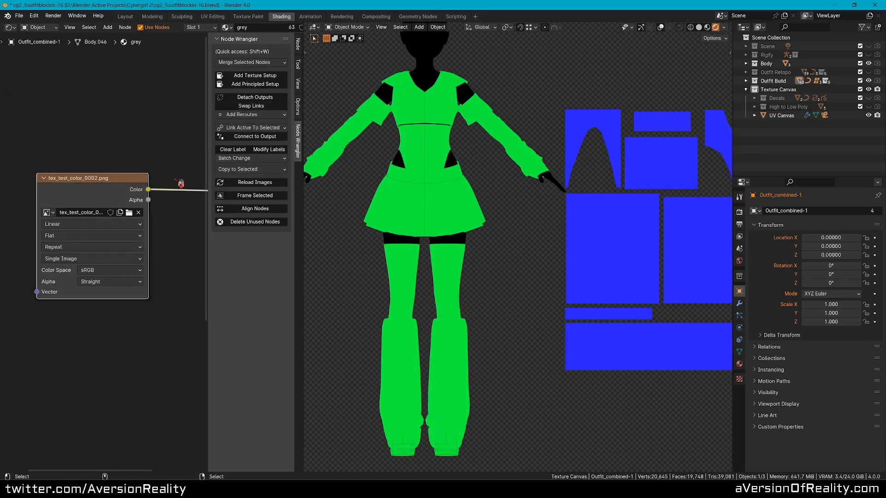
pyautogui.click(272, 189)
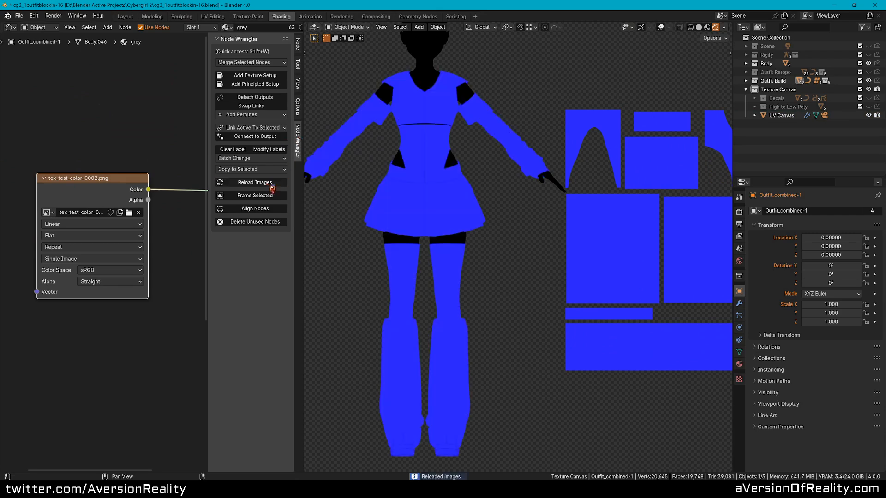
# Compare the outfit and UV Canvas materials by selecting each object in turn, ending on the UV Canvas.
pyautogui.rightClick(453, 176)
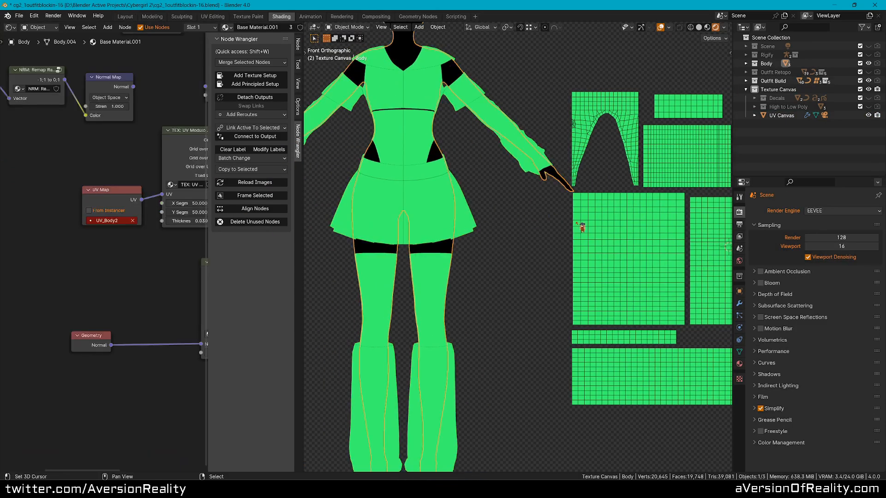
pyautogui.scroll(2, 509, 229)
pyautogui.rightClick(419, 220)
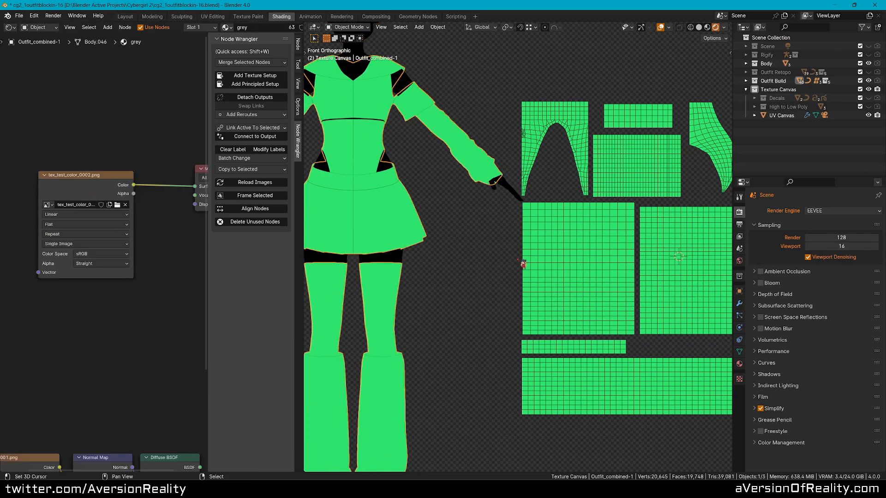
pyautogui.rightClick(581, 270)
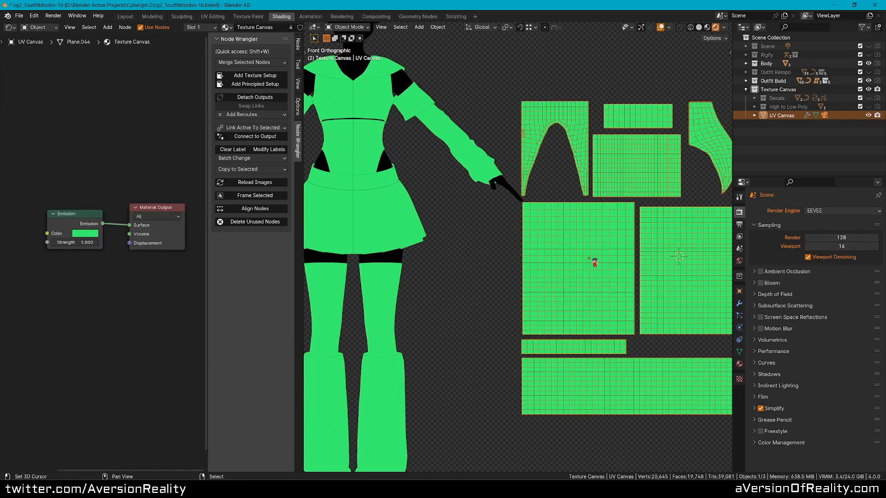
pyautogui.scroll(1, 589, 258)
pyautogui.moveTo(613, 246)
pyautogui.mouseDown(button='middle')
pyautogui.moveTo(542, 240)
pyautogui.moveTo(501, 217)
pyautogui.mouseUp(button='middle')
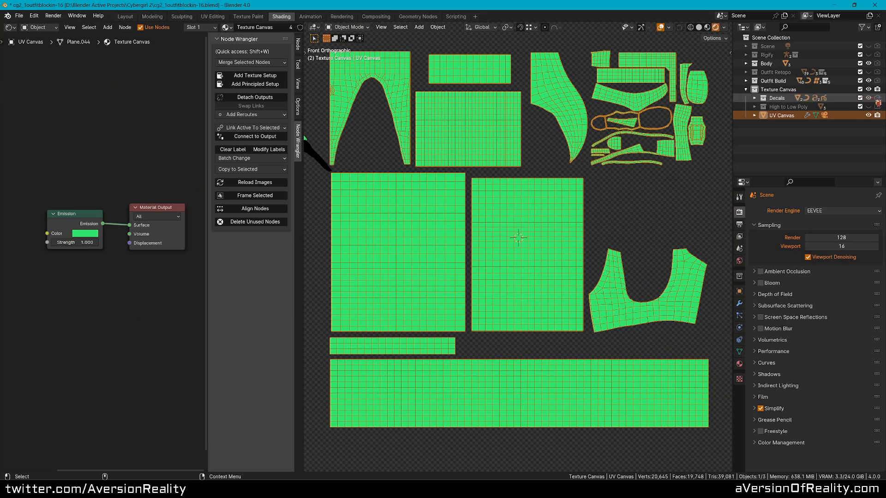
# Expand the Decals collection and make the Text 1 decal visible in the viewport and in renders.
pyautogui.click(755, 98)
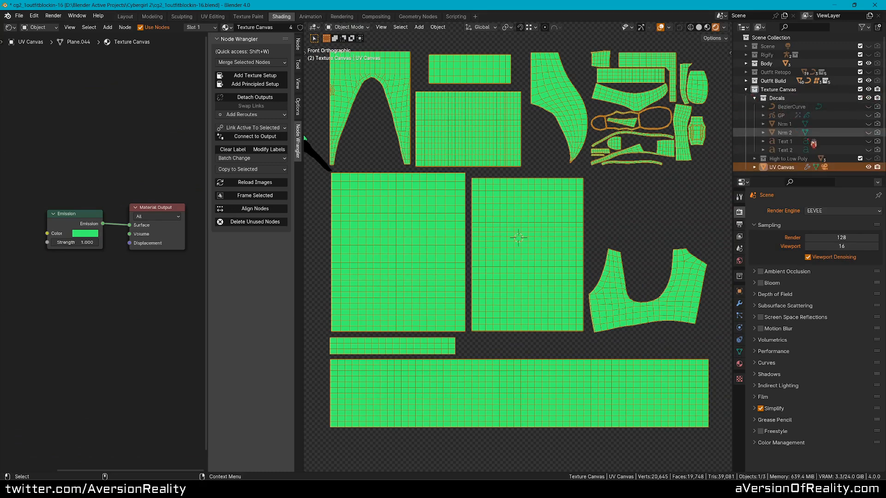
pyautogui.click(876, 145)
pyautogui.click(455, 347)
# Examine how the Text 1 decal sits on the UV canvas.
pyautogui.moveTo(455, 351); pyautogui.dragTo(582, 223, button='middle')
pyautogui.scroll(2, 607, 201)
pyautogui.moveTo(605, 192)
pyautogui.mouseDown(button='middle')
pyautogui.moveTo(535, 161)
pyautogui.moveTo(585, 198)
pyautogui.moveTo(460, 199)
pyautogui.moveTo(418, 187)
pyautogui.mouseUp(button='middle')
pyautogui.press('z')
pyautogui.press('z')
pyautogui.click(579, 154)
# View the canvas through the bake camera with overlays hidden, render it with the text decal, and close the result.
pyautogui.press('KP_1')
pyautogui.press('KP_0')
pyautogui.hotkey('alt', 'shift', 'z')
pyautogui.scroll(1, 626, 208)
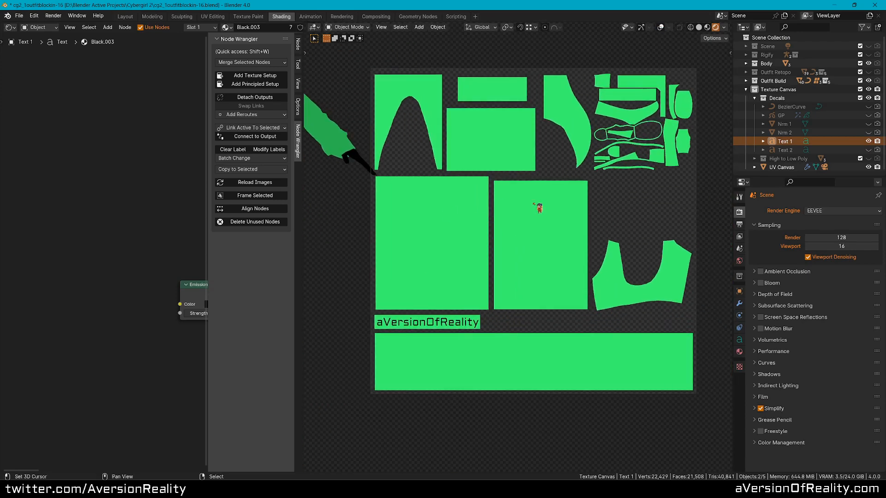
pyautogui.keyDown('shift'); pyautogui.moveTo(555, 238); pyautogui.dragTo(540, 261, button='middle'); pyautogui.keyUp('shift')
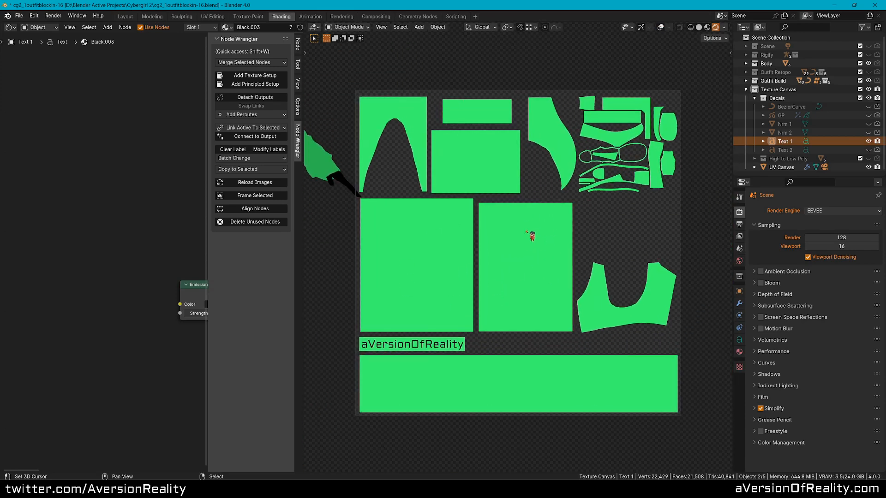
pyautogui.press('F12')
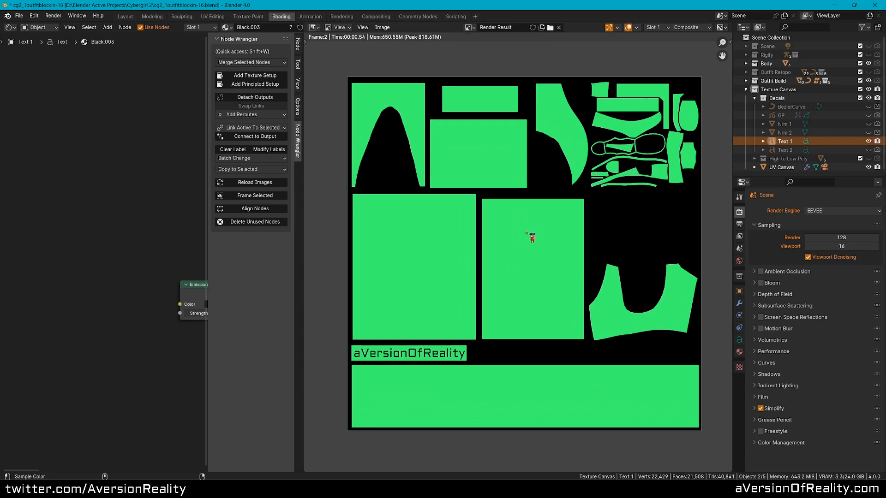
pyautogui.press('Escape')
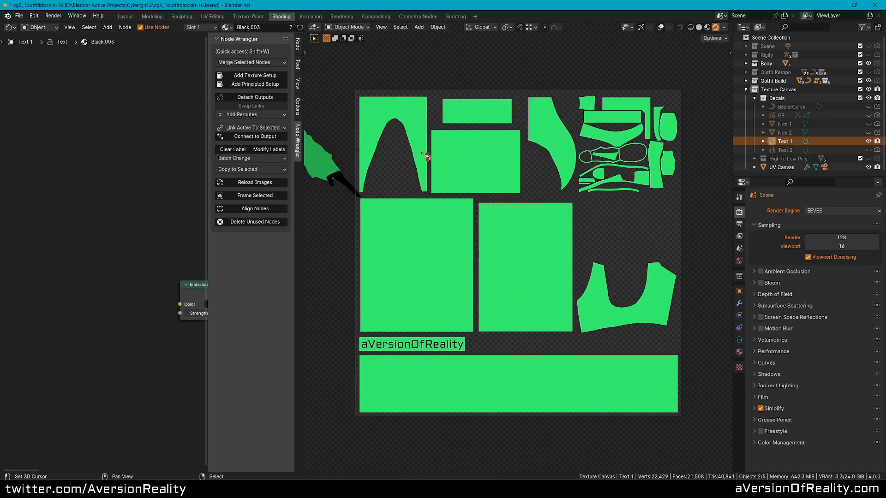
# Reload the outfit material's images from the new render and inspect the text decal on the outfit.
pyautogui.click(337, 177)
pyautogui.press('KP_0')
pyautogui.click(257, 183)
pyautogui.scroll(-3, 364, 207)
pyautogui.keyDown('shift'); pyautogui.moveTo(364, 214); pyautogui.dragTo(519, 231, button='middle'); pyautogui.keyUp('shift')
pyautogui.scroll(4, 524, 236)
pyautogui.moveTo(510, 173); pyautogui.dragTo(395, 165, button='middle')
pyautogui.moveTo(394, 164); pyautogui.dragTo(375, 164, button='middle')
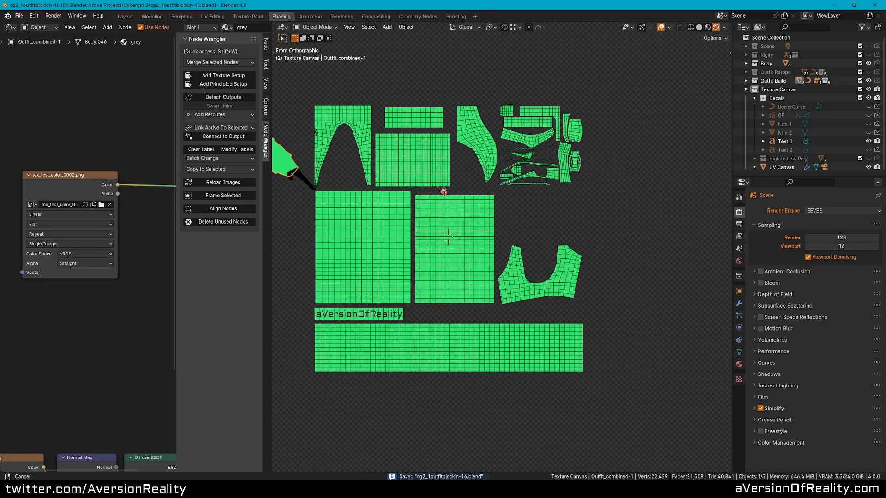
pyautogui.keyDown('shift'); pyautogui.moveTo(443, 192); pyautogui.dragTo(438, 190, button='middle'); pyautogui.keyUp('shift')
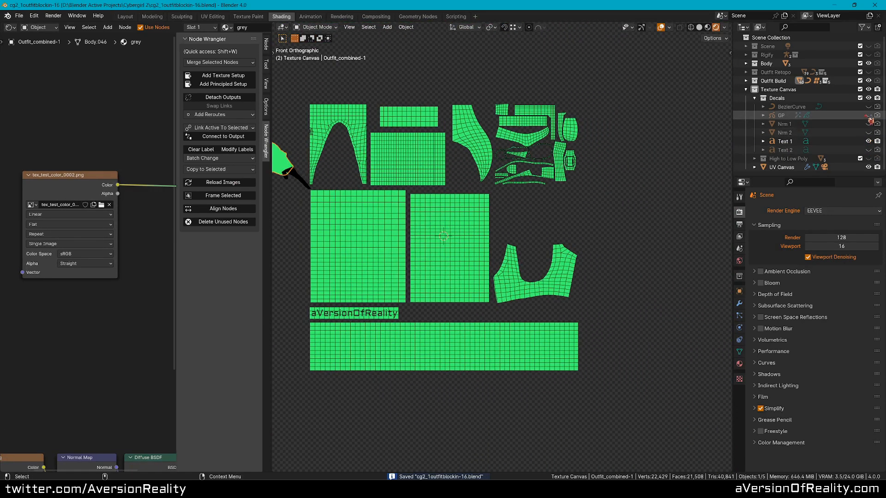
# Make the BezierCurve decal visible in the viewport and renders, and move it onto the long lower strip of the canvas.
pyautogui.click(868, 106)
pyautogui.keyDown('shift'); pyautogui.moveTo(440, 399); pyautogui.dragTo(484, 356, button='middle'); pyautogui.keyUp('shift')
pyautogui.click(484, 357)
pyautogui.press('g')
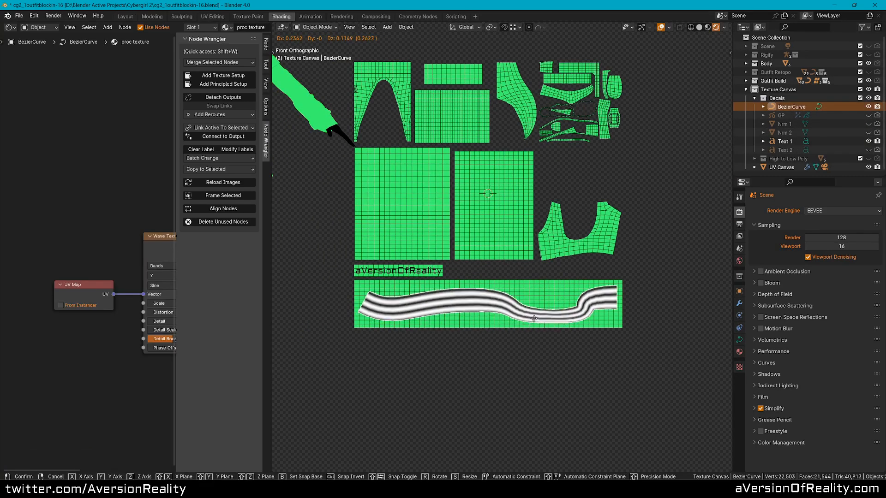
pyautogui.click(534, 323)
# Examine the curve decal's Wave Texture material and how the curve sits in front of the UV canvas.
pyautogui.press('n')
pyautogui.moveTo(175, 208); pyautogui.dragTo(88, 170, button='middle')
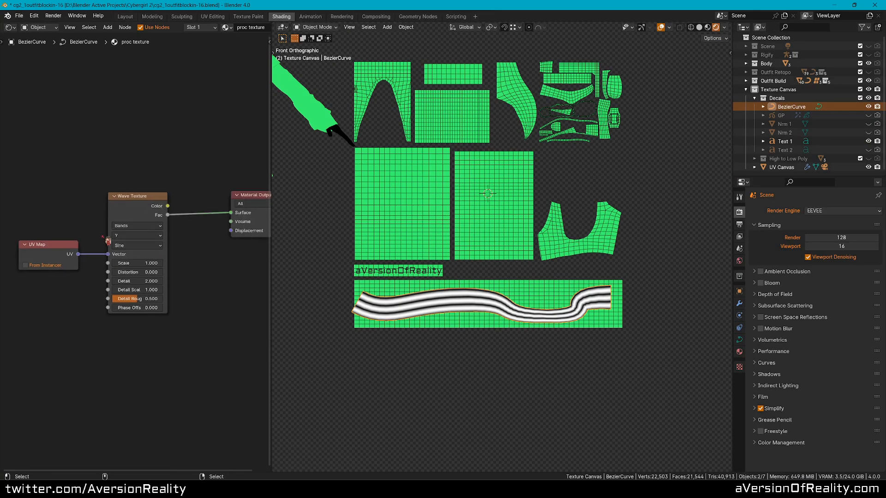
pyautogui.scroll(2, 457, 267)
pyautogui.rightClick(573, 356)
pyautogui.press('w')
pyautogui.rightClick(574, 355)
pyautogui.press('w')
pyautogui.moveTo(635, 303); pyautogui.dragTo(567, 323, button='middle')
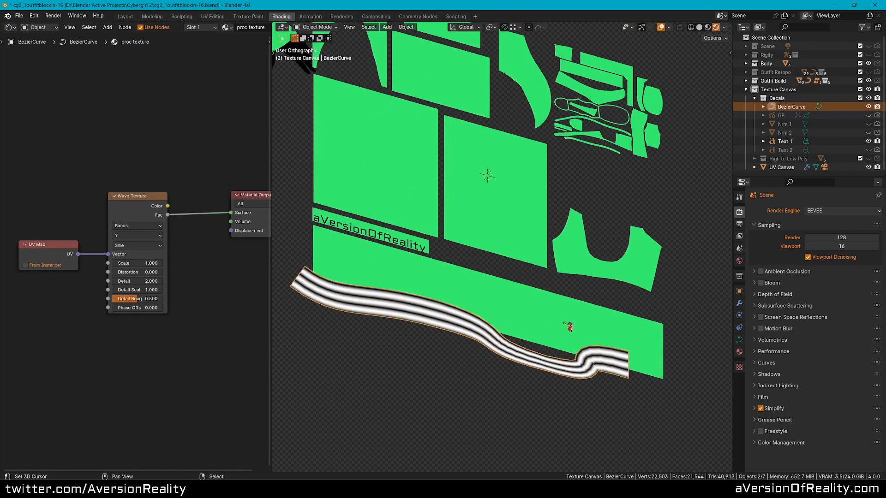
pyautogui.rightClick(569, 327)
pyautogui.press('KP_1')
# Nudge the curve decal so that it lies fully inside the long lower strip of the canvas.
pyautogui.rightClick(364, 291)
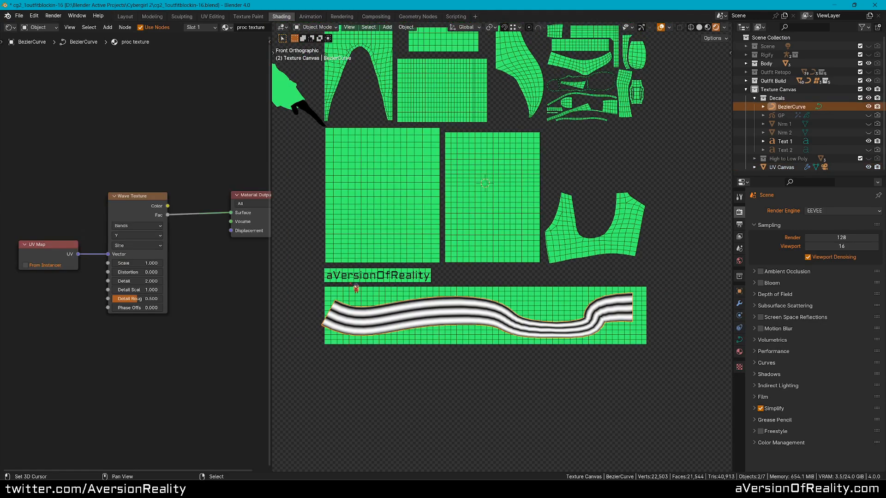
pyautogui.rightClick(443, 318)
pyautogui.press('g')
pyautogui.rightClick(464, 311)
pyautogui.rightClick(466, 312)
pyautogui.press('g')
pyautogui.rightClick(475, 312)
# Render the canvas with the striped curve decal and reload the outfit's images to show it on the skirt.
pyautogui.press('F12')
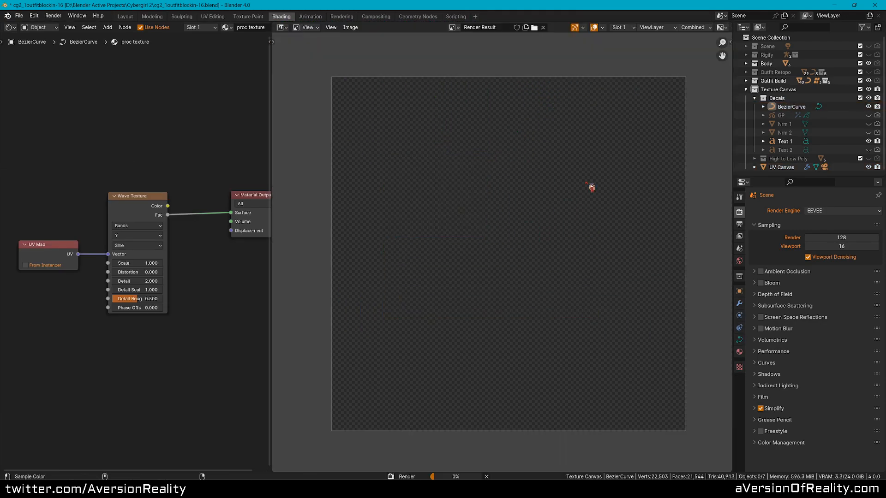
pyautogui.press('Escape')
pyautogui.keyDown('shift'); pyautogui.moveTo(317, 201); pyautogui.dragTo(506, 256, button='middle'); pyautogui.keyUp('shift')
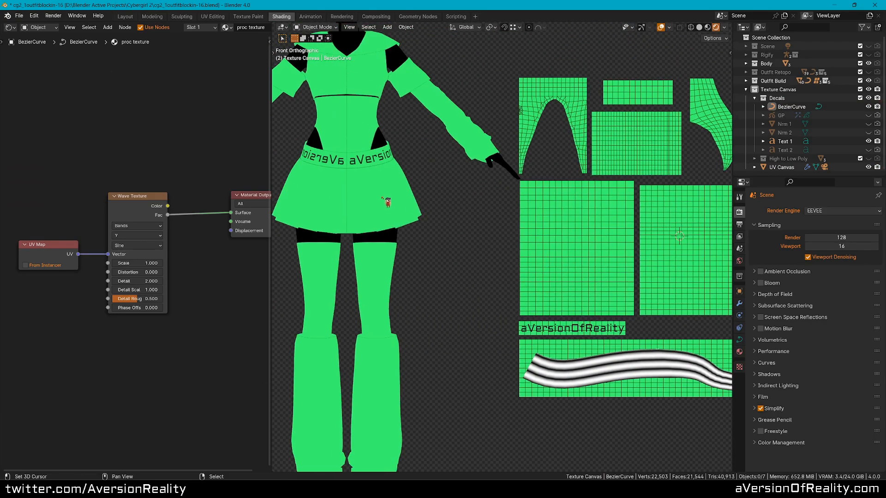
pyautogui.rightClick(382, 198)
pyautogui.press('n')
pyautogui.click(222, 182)
pyautogui.moveTo(437, 203); pyautogui.dragTo(384, 237, button='middle')
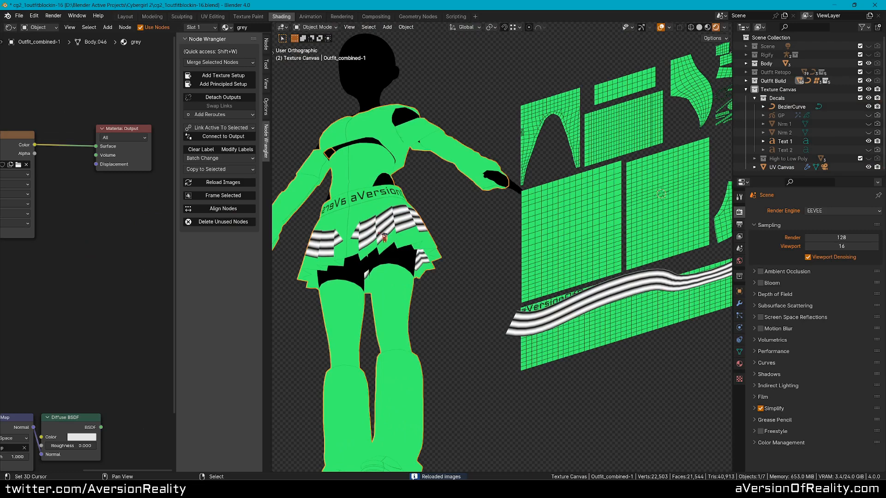
# Return to the front view of the canvas and unhide the GP decal in the Decals collection.
pyautogui.hotkey('alt', 'a')
pyautogui.press('KP_1')
pyautogui.scroll(-2, 568, 256)
pyautogui.scroll(1, 419, 240)
pyautogui.keyDown('shift'); pyautogui.moveTo(569, 256); pyautogui.dragTo(458, 245, button='middle'); pyautogui.keyUp('shift')
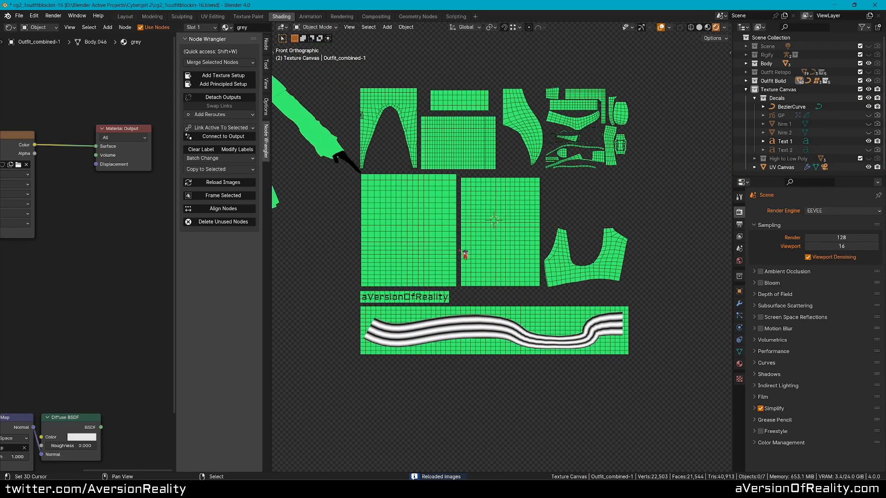
pyautogui.click(868, 114)
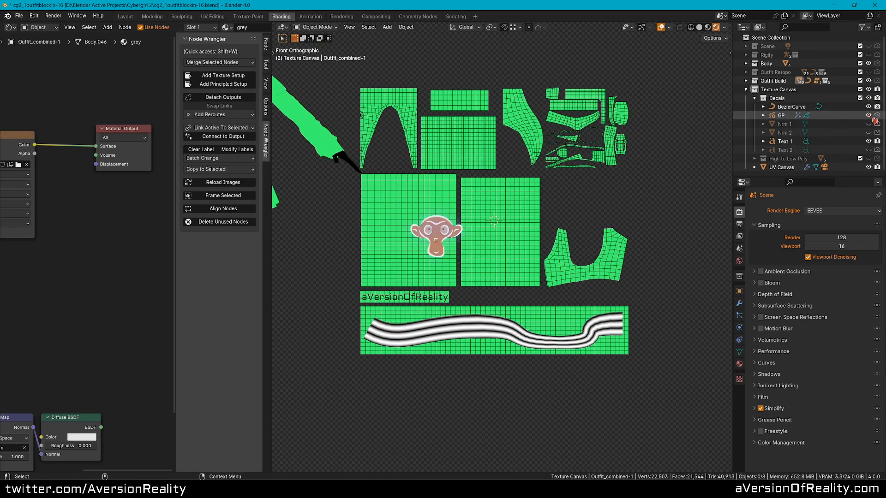
pyautogui.scroll(2, 478, 209)
pyautogui.rightClick(411, 234)
pyautogui.keyDown('shift'); pyautogui.moveTo(481, 199); pyautogui.dragTo(522, 217, button='middle'); pyautogui.keyUp('shift')
pyautogui.press('h')
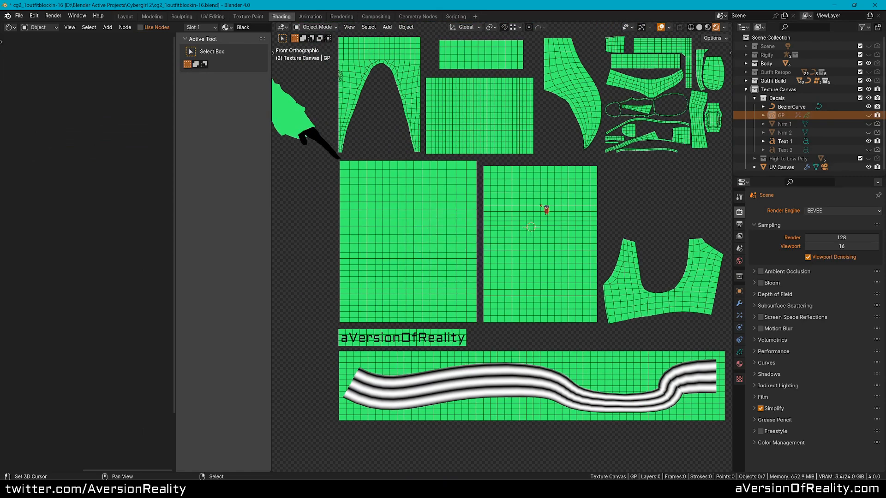
pyautogui.rightClick(524, 201)
pyautogui.click(785, 107)
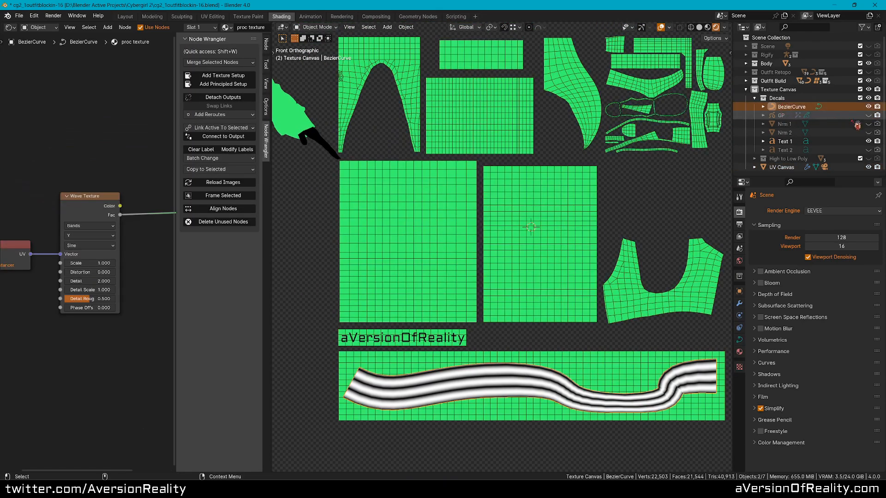
# Make the GP monkey decal visible in the viewport and renders, and move it about 0.23 in X and 0.10 in Z.
pyautogui.click(866, 115)
pyautogui.click(785, 117)
pyautogui.press('g')
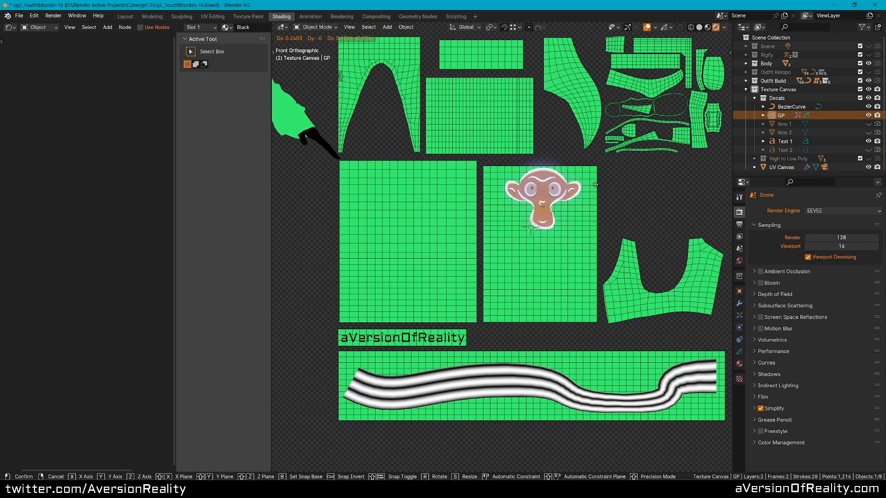
pyautogui.click(591, 200)
# Examine the GP decal's Grease Pencil layers and its visual effects settings.
pyautogui.click(739, 351)
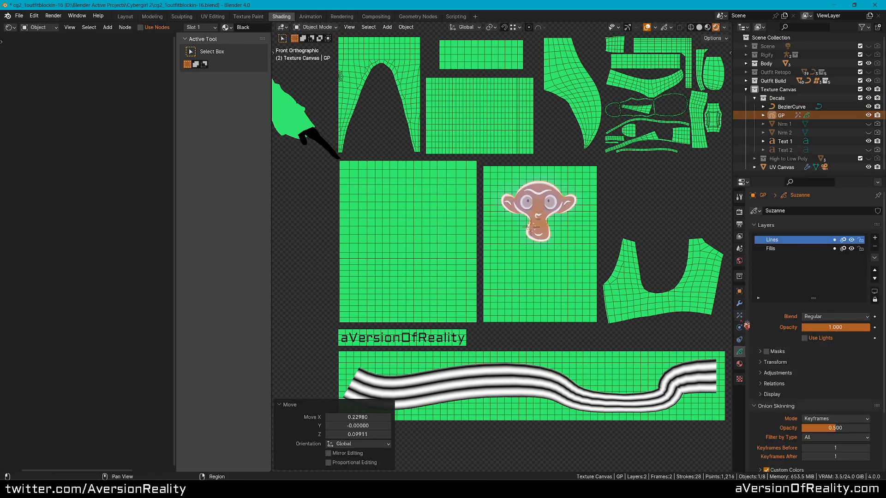
pyautogui.click(739, 315)
pyautogui.scroll(2, 569, 272)
pyautogui.click(820, 260)
pyautogui.moveTo(827, 164); pyautogui.dragTo(858, 169)
# Change the UV Canvas material's Emission colour to dark grey, about 0.028 red, 0.029 green and 0.028 blue.
pyautogui.click(337, 230)
pyautogui.scroll(-1, 74, 203)
pyautogui.moveTo(73, 198); pyautogui.dragTo(165, 195, button='middle')
pyautogui.click(88, 195)
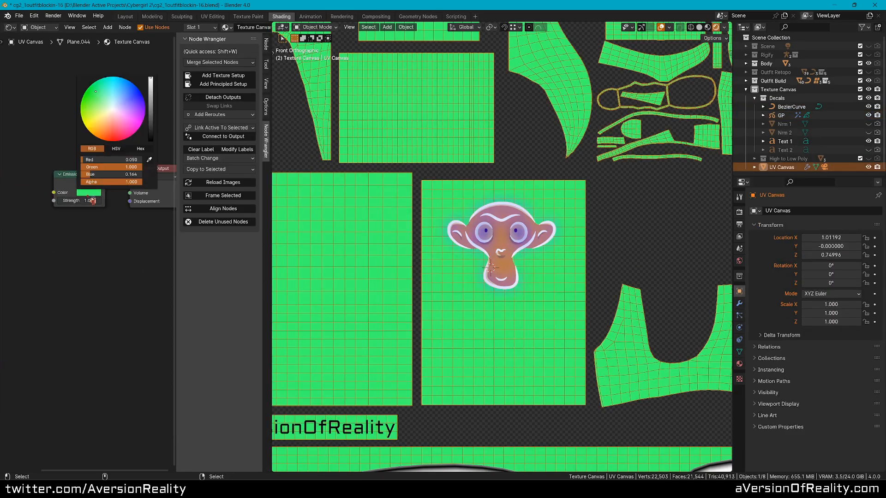
pyautogui.click(152, 115)
pyautogui.moveTo(121, 114)
pyautogui.mouseDown()
pyautogui.moveTo(112, 109)
pyautogui.moveTo(152, 132)
pyautogui.mouseUp()
# Render the dark grey canvas with the monkey decal and reload the outfit's images to update its texture.
pyautogui.scroll(-3, 501, 248)
pyautogui.keyDown('shift'); pyautogui.moveTo(501, 248); pyautogui.dragTo(522, 238, button='middle'); pyautogui.keyUp('shift')
pyautogui.hotkey('alt', 'a')
pyautogui.rightClick(560, 237)
pyautogui.scroll(1, 556, 237)
pyautogui.scroll(-2, 561, 251)
pyautogui.scroll(1, 558, 249)
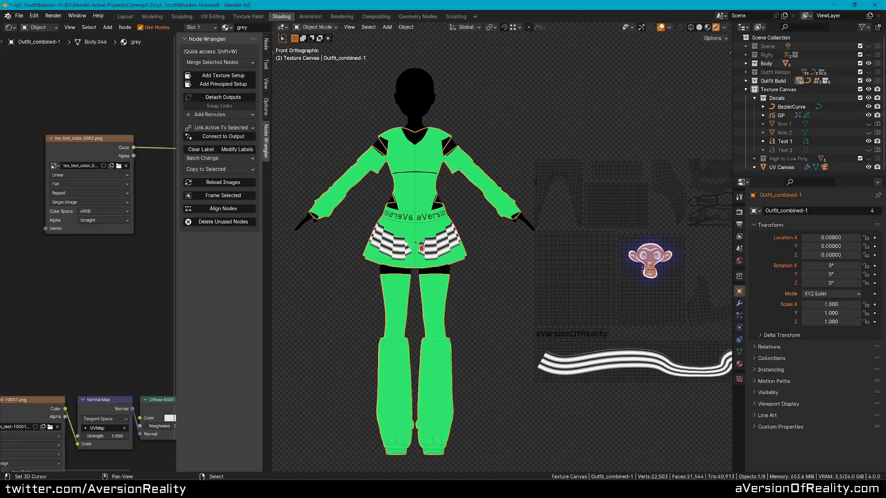
pyautogui.click(223, 182)
pyautogui.scroll(5, 508, 286)
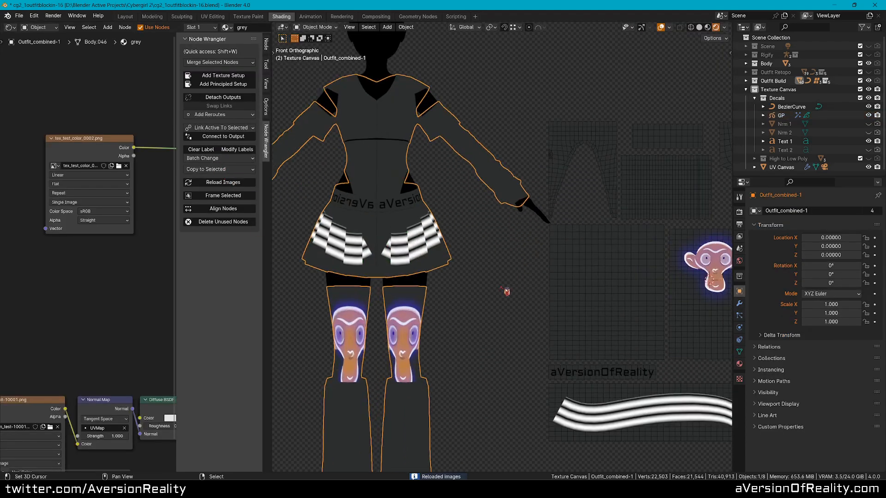
# Make the Text 2 decal visible in the viewport and renders, and move it about 0.23 in X and 0.16 in Z onto the bodice piece.
pyautogui.moveTo(500, 196); pyautogui.dragTo(568, 209, button='middle')
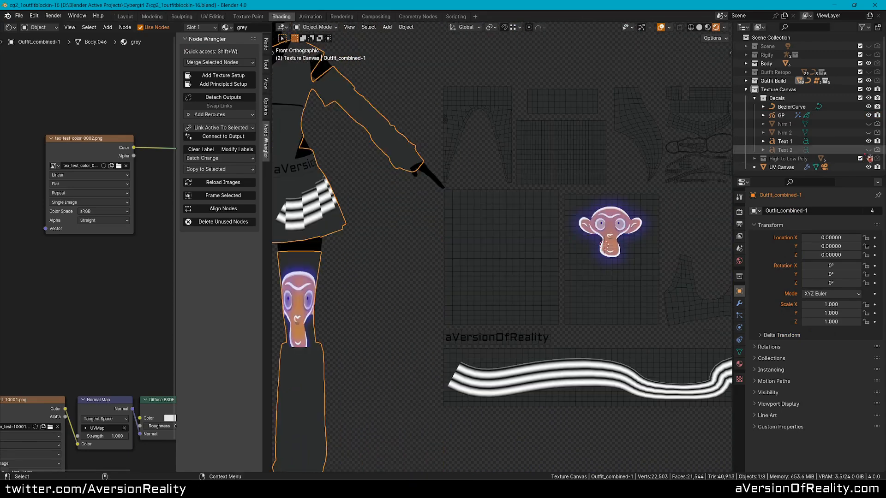
pyautogui.click(868, 150)
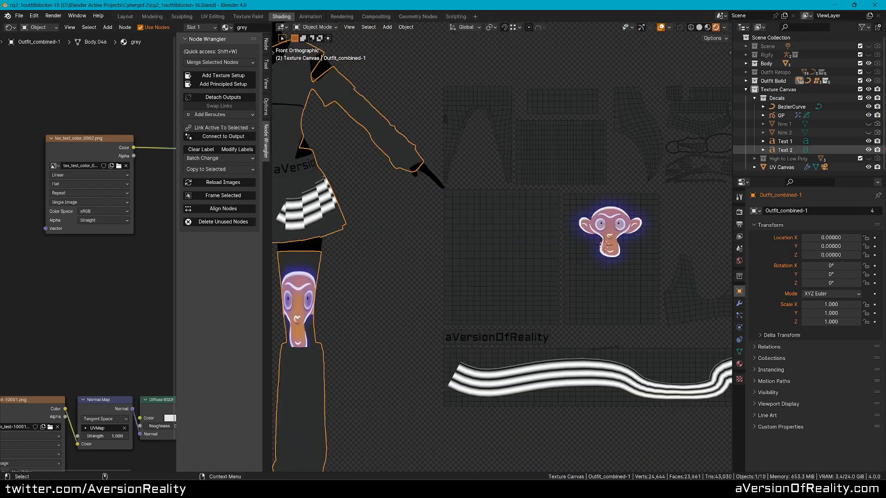
pyautogui.keyDown('shift'); pyautogui.moveTo(682, 155); pyautogui.dragTo(649, 174, button='middle'); pyautogui.keyUp('shift')
pyautogui.scroll(1, 648, 175)
pyautogui.click(780, 150)
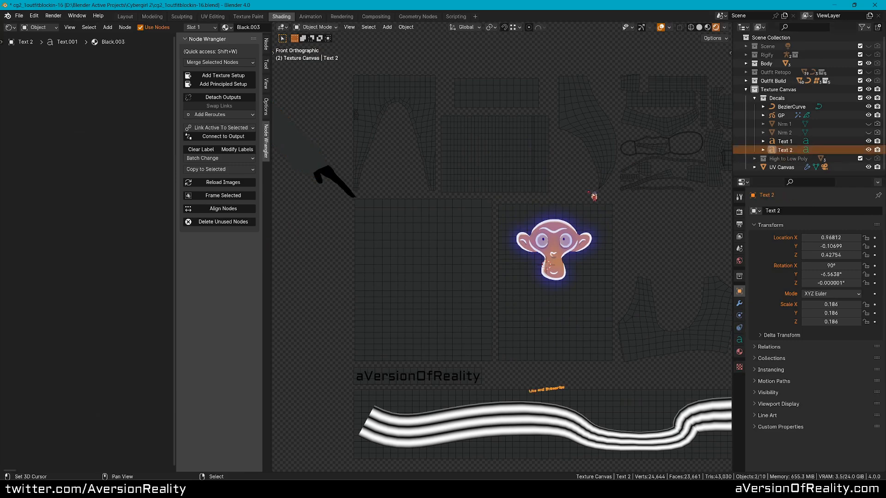
pyautogui.scroll(-1, 593, 262)
pyautogui.keyDown('shift'); pyautogui.moveTo(593, 262); pyautogui.dragTo(494, 243, button='middle'); pyautogui.keyUp('shift')
pyautogui.press('g')
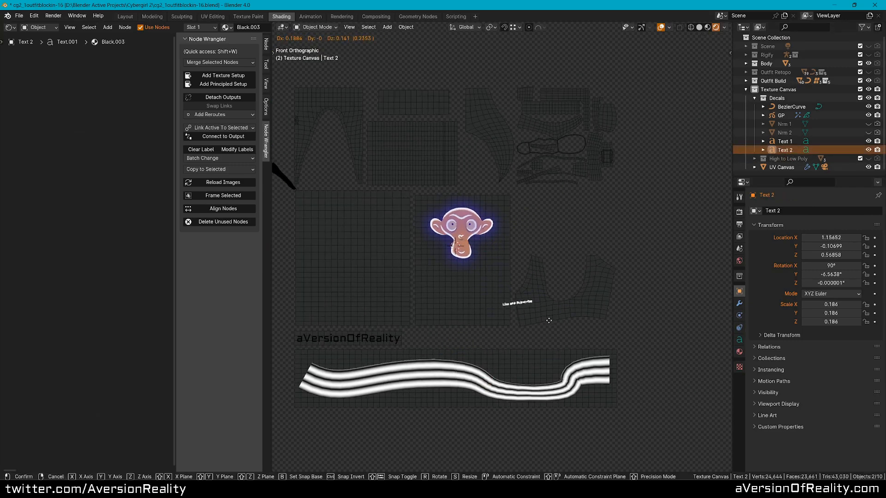
pyautogui.click(566, 322)
# Render the canvas with the Text 2 decal and reload the outfit material's images.
pyautogui.press('F12')
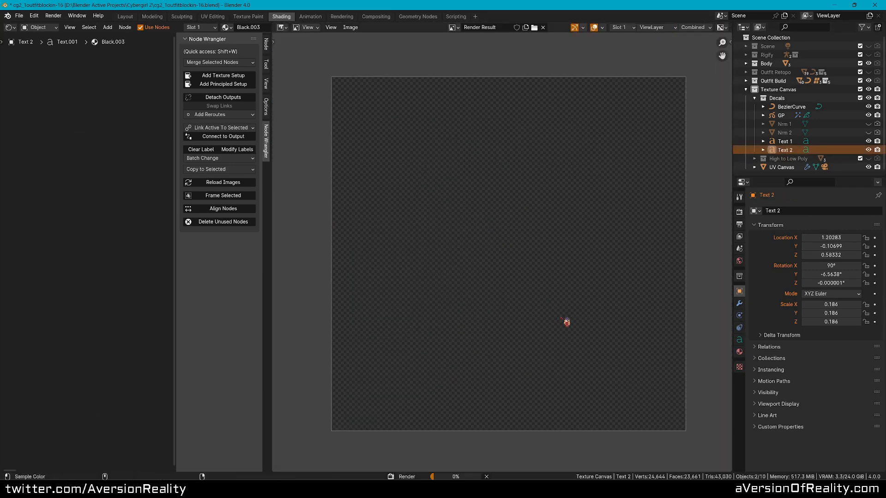
pyautogui.press('Escape')
pyautogui.keyDown('shift'); pyautogui.moveTo(333, 173); pyautogui.dragTo(646, 237, button='middle'); pyautogui.keyUp('shift')
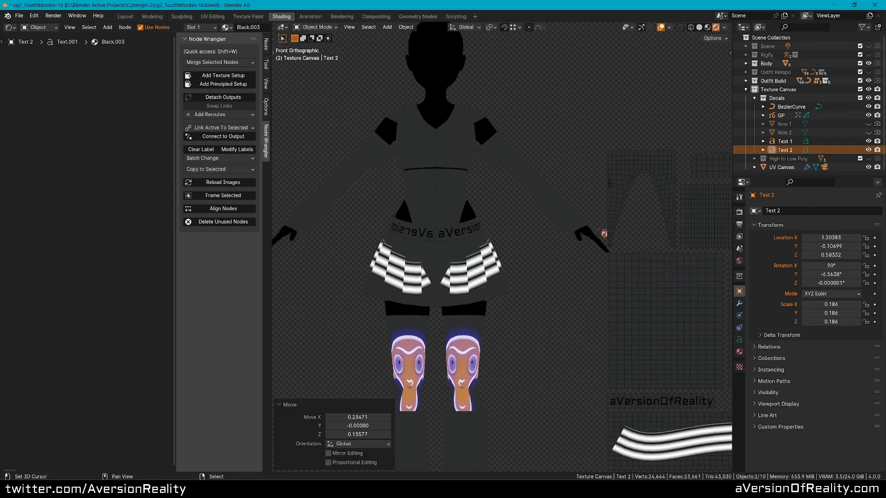
pyautogui.scroll(1, 521, 231)
pyautogui.rightClick(438, 192)
pyautogui.click(252, 184)
# Inspect the "Like and Subscribe" text on the chest and the outfit's centre seam, and save the file.
pyautogui.keyDown('shift'); pyautogui.moveTo(448, 165); pyautogui.dragTo(512, 267, button='middle'); pyautogui.keyUp('shift')
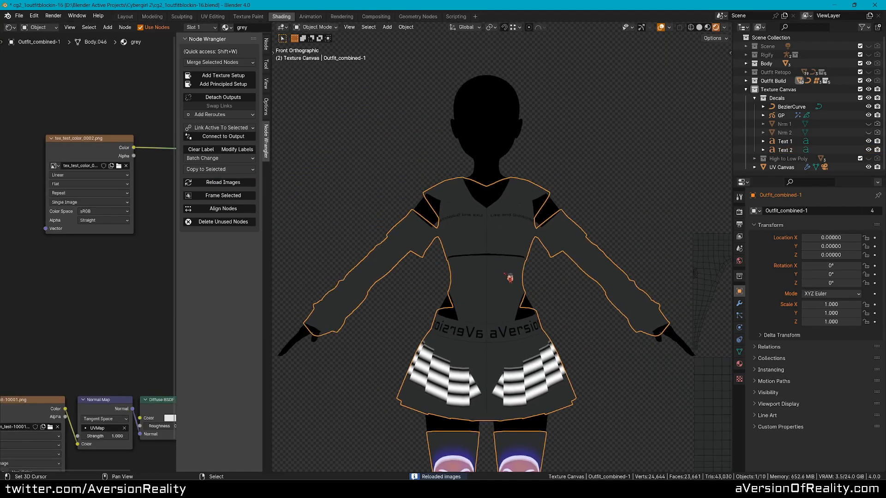
pyautogui.scroll(7, 513, 266)
pyautogui.moveTo(620, 181); pyautogui.dragTo(548, 94, button='middle')
pyautogui.scroll(-2, 653, 128)
pyautogui.press('KP_1')
pyautogui.hotkey('ctrl', 's')
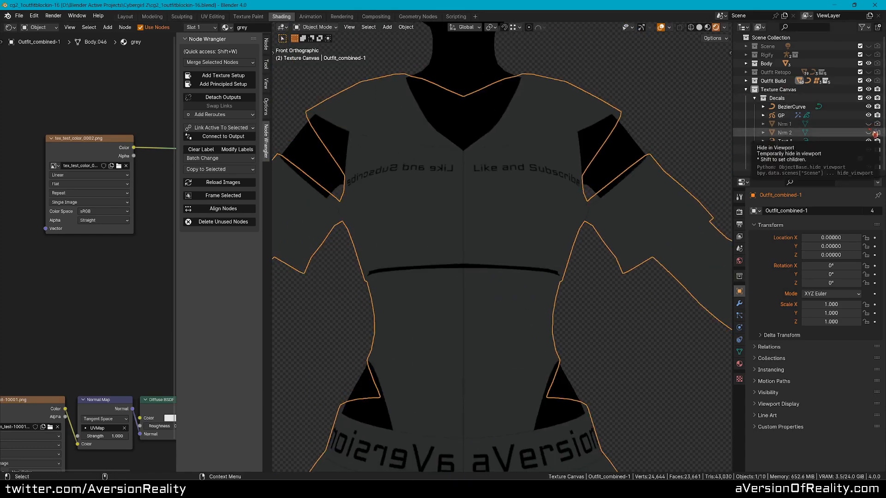
pyautogui.scroll(2, 505, 209)
pyautogui.moveTo(497, 137); pyautogui.dragTo(409, 207, button='middle')
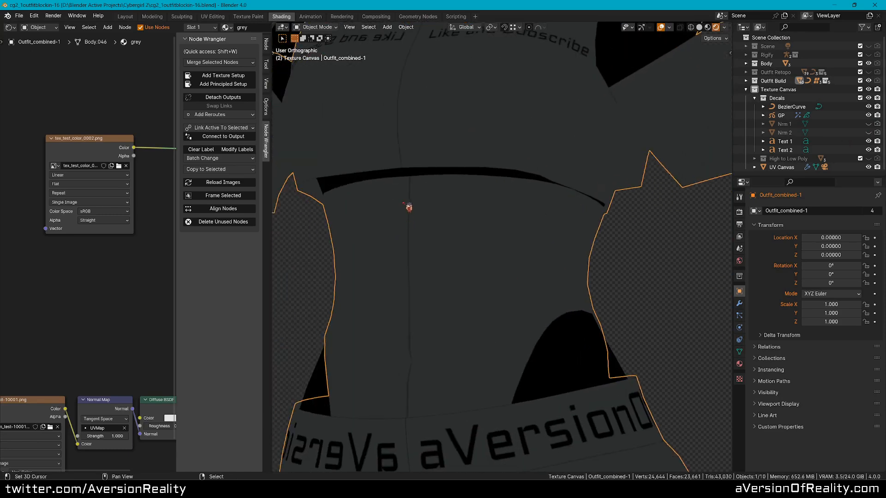
pyautogui.scroll(-2, 415, 339)
pyautogui.keyDown('shift'); pyautogui.moveTo(416, 332); pyautogui.dragTo(458, 224, button='middle'); pyautogui.keyUp('shift')
# Change the UV Canvas material's Emission colour from dark grey to a medium green.
pyautogui.press('KP_1')
pyautogui.scroll(-4, 487, 235)
pyautogui.keyDown('shift'); pyautogui.moveTo(545, 204); pyautogui.dragTo(513, 226, button='middle'); pyautogui.keyUp('shift')
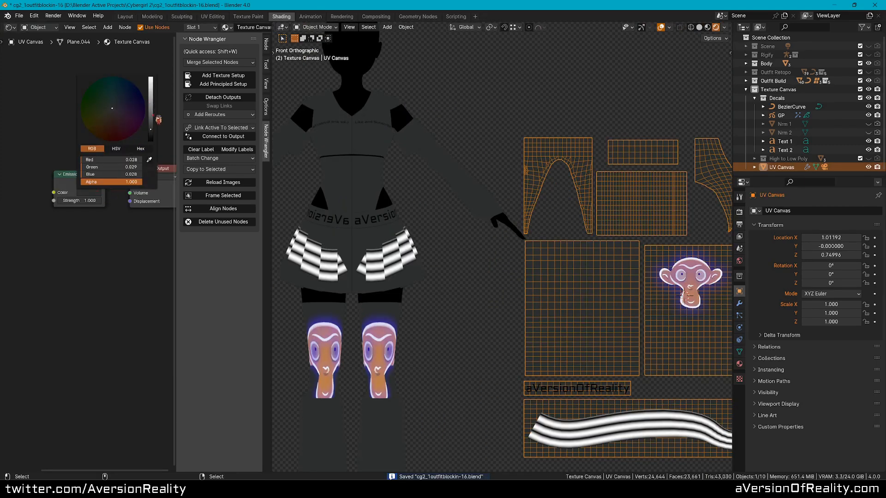
pyautogui.moveTo(159, 119); pyautogui.dragTo(157, 117)
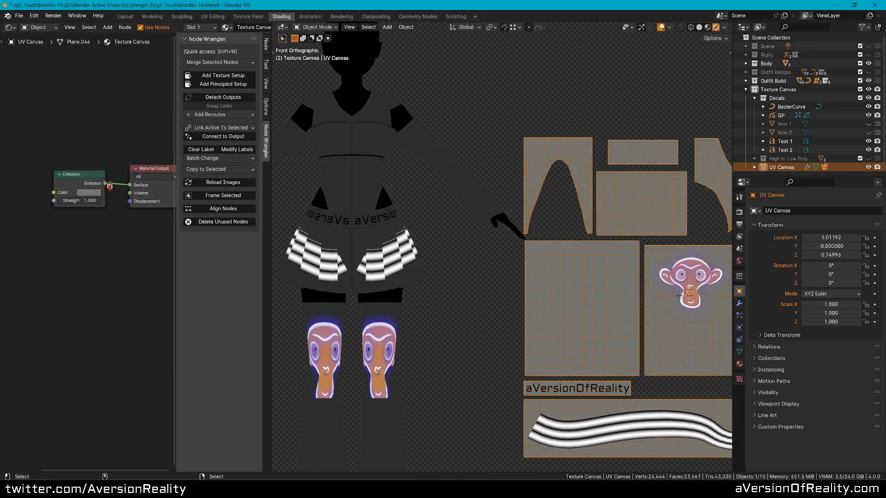
pyautogui.click(96, 195)
pyautogui.click(106, 103)
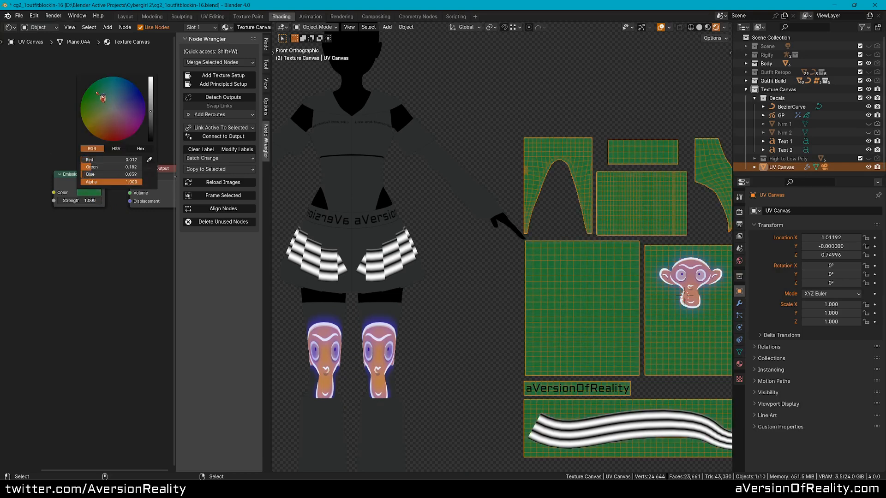
pyautogui.click(151, 98)
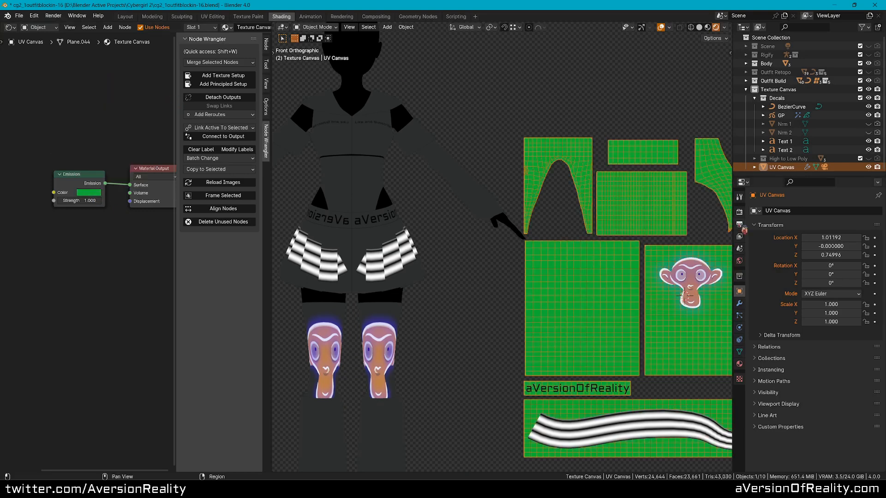
# Switch the render engine to Cycles and choose Extend as the bake margin type.
pyautogui.click(739, 212)
pyautogui.click(830, 210)
pyautogui.click(826, 231)
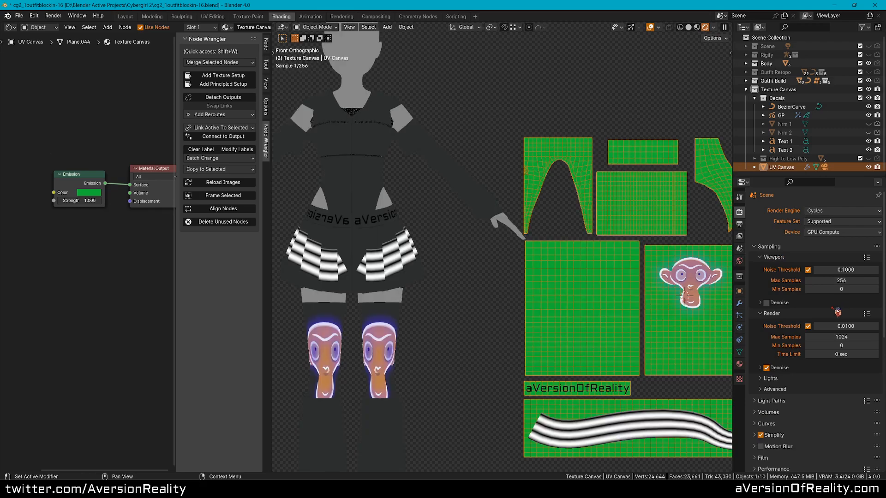
pyautogui.scroll(-10, 837, 312)
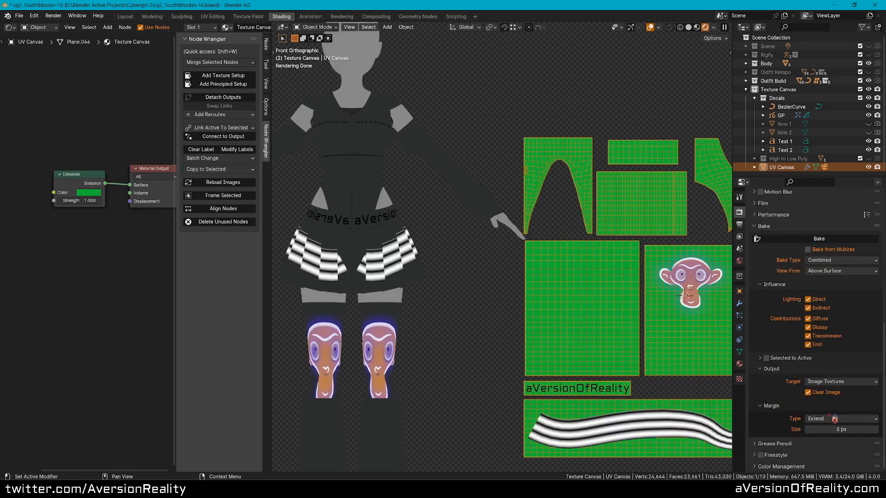
pyautogui.click(849, 419)
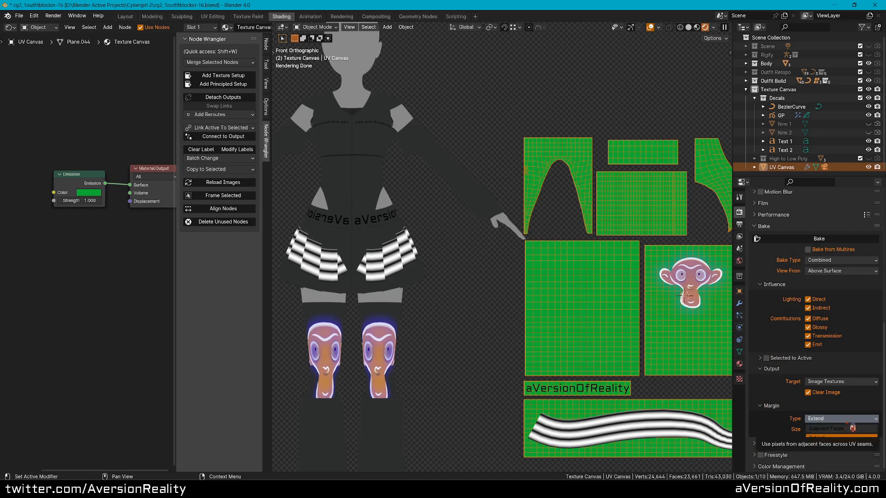
pyautogui.click(849, 437)
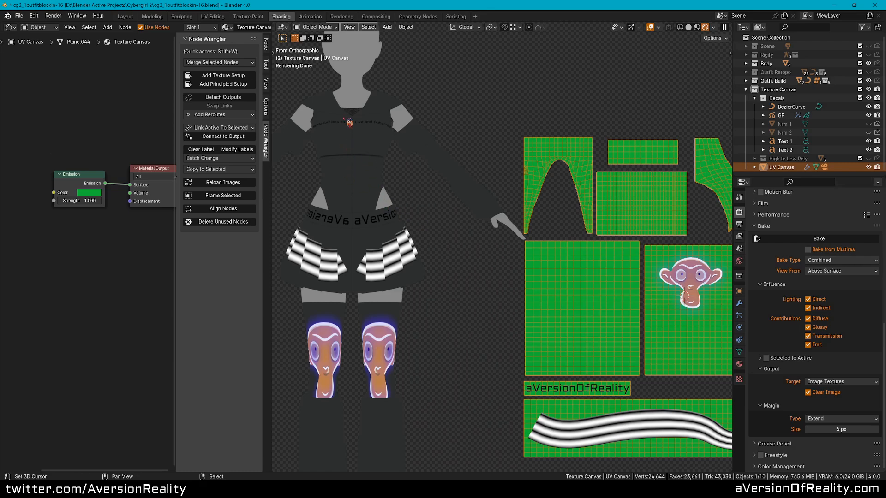
# In the compositing node tree, move the Viewer node near Render Layers and preview the unprocessed Render Layers image in it.
pyautogui.keyDown('shift'); pyautogui.moveTo(683, 296); pyautogui.dragTo(641, 283, button='middle'); pyautogui.keyUp('shift')
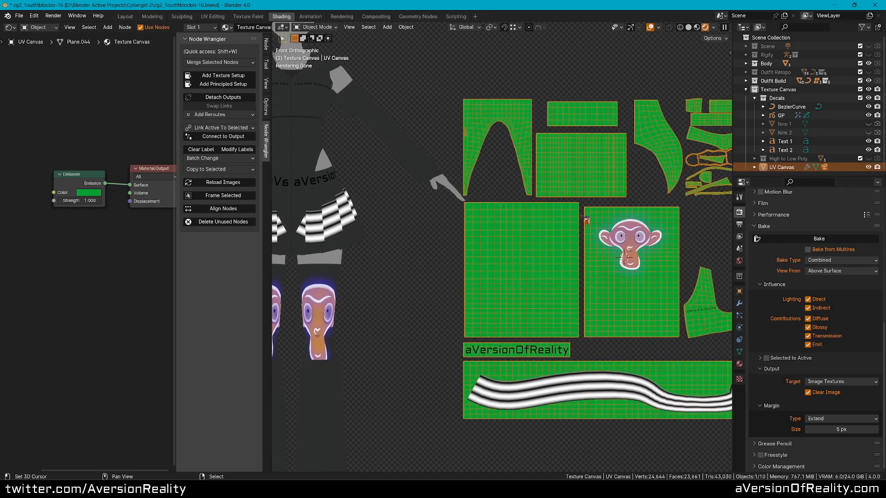
pyautogui.click(376, 17)
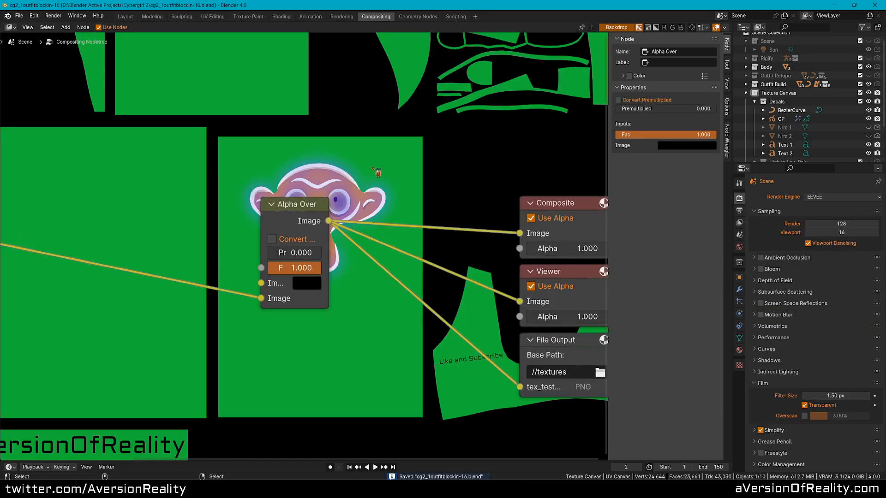
pyautogui.scroll(-2, 415, 198)
pyautogui.moveTo(540, 271); pyautogui.dragTo(279, 124)
pyautogui.moveTo(200, 116); pyautogui.dragTo(291, 152, button='middle')
pyautogui.scroll(2, 369, 150)
pyautogui.keyDown('ctrl'); pyautogui.keyDown('shift'); pyautogui.click(111, 285); pyautogui.keyUp('shift'); pyautogui.keyUp('ctrl')
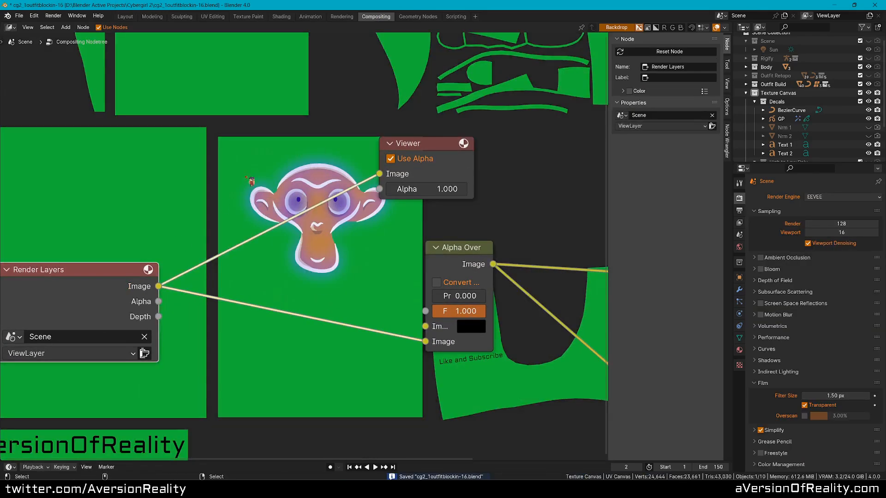
# Add an Inpaint node on the link between the Render Layers image and the Viewer.
pyautogui.click(254, 167)
pyautogui.scroll(1, 258, 170)
pyautogui.moveTo(413, 148); pyautogui.dragTo(419, 146)
pyautogui.hotkey('shift', 'a')
pyautogui.write('inpaint')
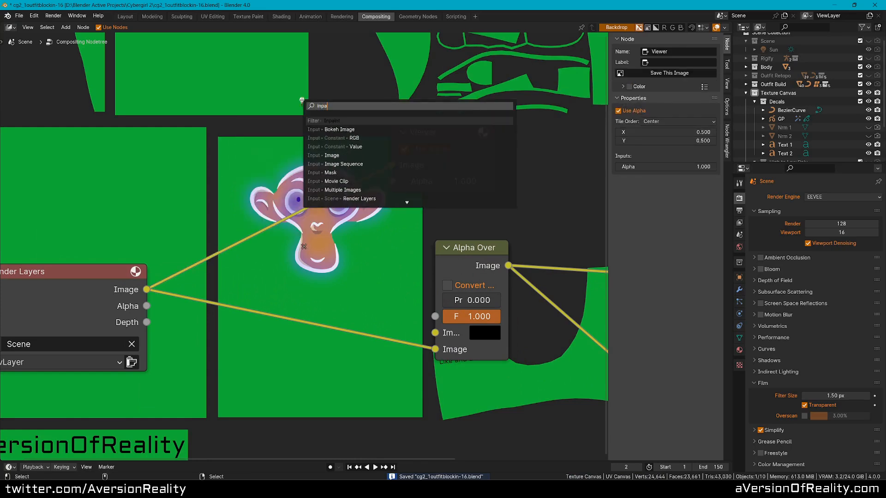
pyautogui.press('Return')
pyautogui.click(261, 188)
pyautogui.scroll(1, 259, 185)
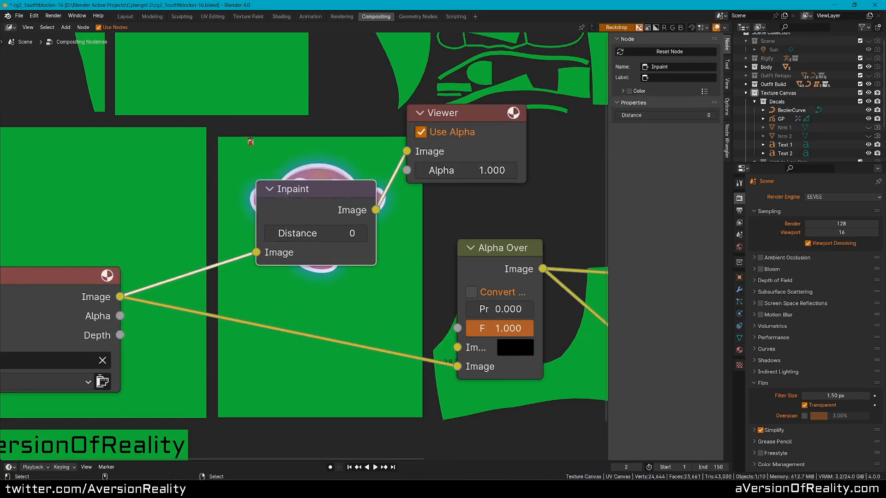
# Raise the Inpaint distance stepwise to 12 to test a wider margin around the UV islands.
pyautogui.click(363, 237)
pyautogui.click(363, 238)
pyautogui.click(363, 237)
pyautogui.doubleClick(362, 237)
pyautogui.click(363, 237)
pyautogui.click(363, 237)
pyautogui.click(362, 237)
pyautogui.click(363, 237)
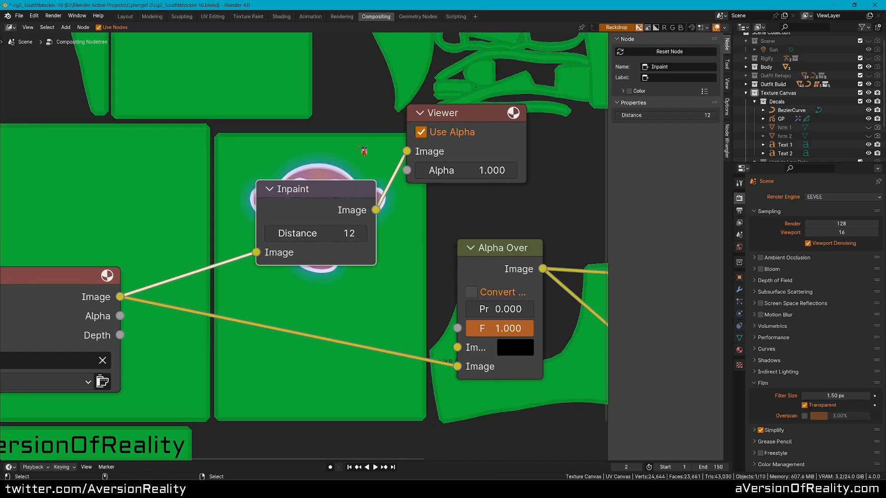
# Set the Inpaint distance to 5, then narrow and reposition the node and save the file.
pyautogui.click(308, 233)
pyautogui.write('5')
pyautogui.press('Return')
pyautogui.moveTo(346, 196); pyautogui.dragTo(326, 184)
pyautogui.moveTo(256, 196); pyautogui.dragTo(245, 168)
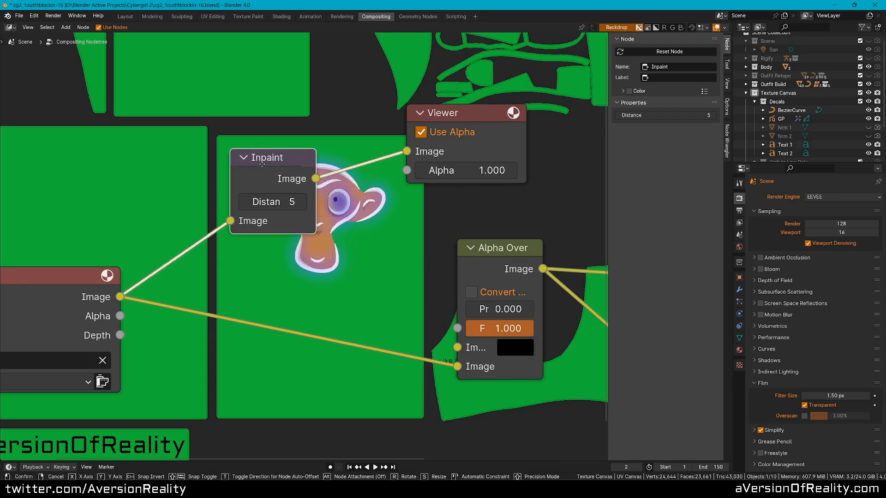
pyautogui.hotkey('ctrl', 's')
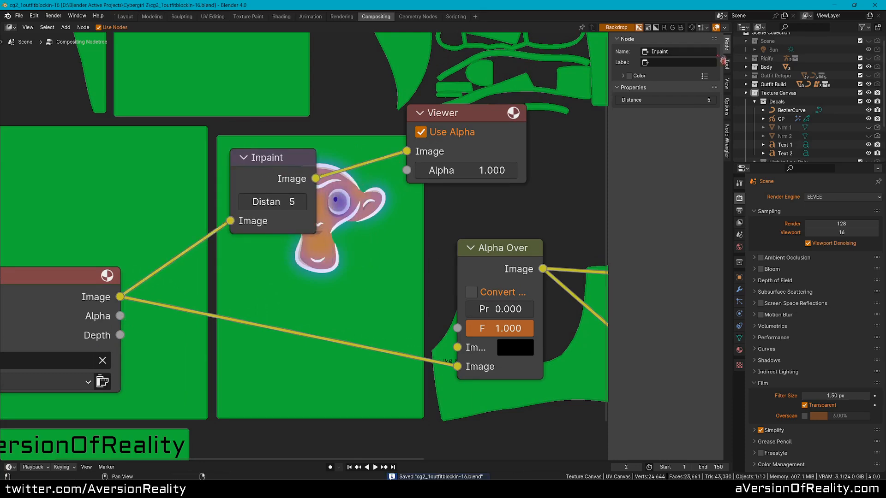
# Enlarge the compositor backdrop to a zoom of 1.76 to examine the margins of the UV islands.
pyautogui.click(725, 67)
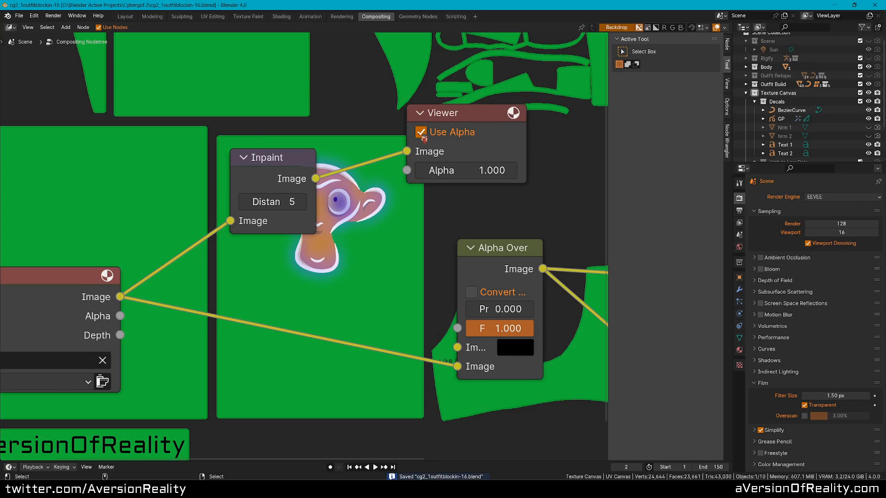
pyautogui.click(724, 84)
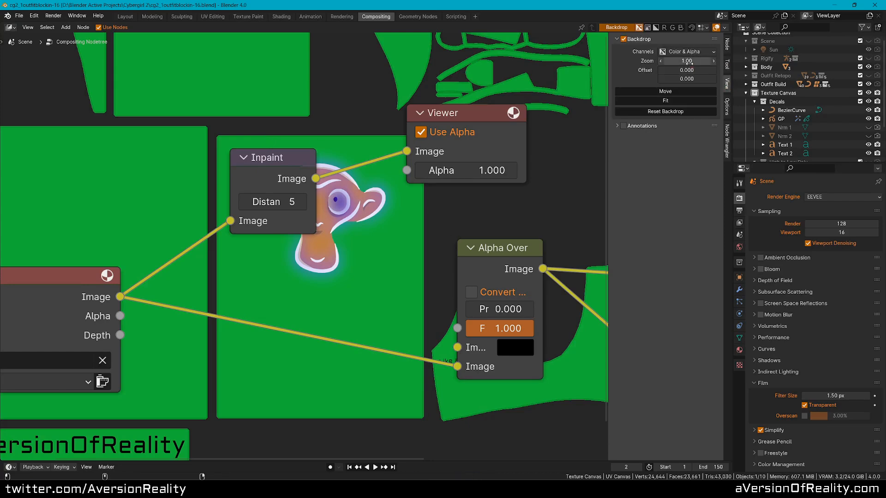
pyautogui.moveTo(697, 60); pyautogui.dragTo(763, 59)
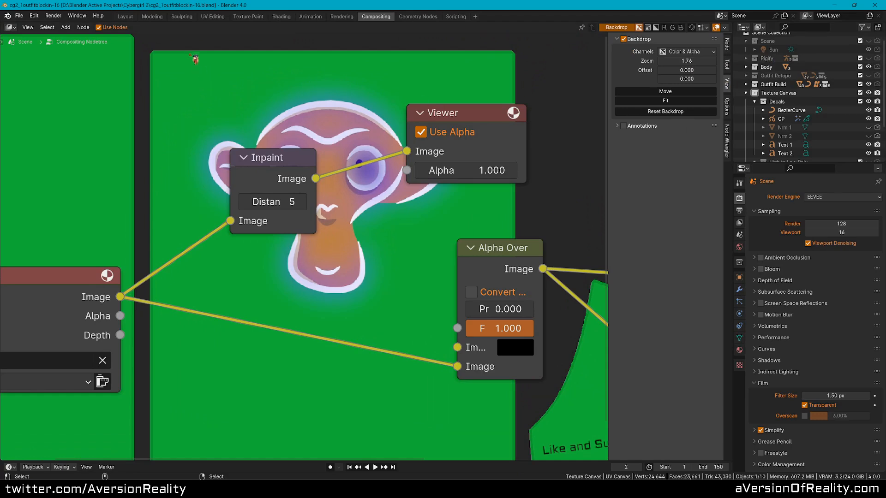
# Spread out the Inpaint, Viewer and Render Layers nodes to uncover the backdrop image, and save the file.
pyautogui.moveTo(271, 165); pyautogui.dragTo(281, 163)
pyautogui.click(290, 118)
pyautogui.scroll(-2, 290, 118)
pyautogui.moveTo(290, 118); pyautogui.dragTo(276, 64, button='middle')
pyautogui.moveTo(411, 58); pyautogui.dragTo(468, 73)
pyautogui.moveTo(274, 101); pyautogui.dragTo(310, 91)
pyautogui.click(216, 82)
pyautogui.moveTo(216, 82); pyautogui.dragTo(288, 95, button='middle')
pyautogui.moveTo(146, 210); pyautogui.dragTo(87, 224)
pyautogui.moveTo(379, 98)
pyautogui.mouseDown()
pyautogui.moveTo(332, 92)
pyautogui.moveTo(366, 103)
pyautogui.mouseUp()
pyautogui.hotkey('ctrl', 's')
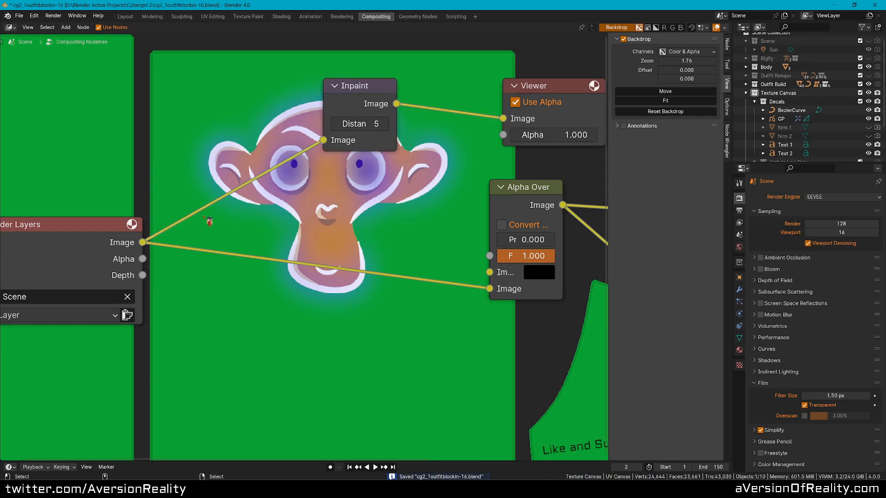
# Preview the Render Layers alpha in the Viewer, with the backdrop zoomed to 2.74 and offset 304.720 horizontally.
pyautogui.moveTo(143, 259); pyautogui.dragTo(503, 119)
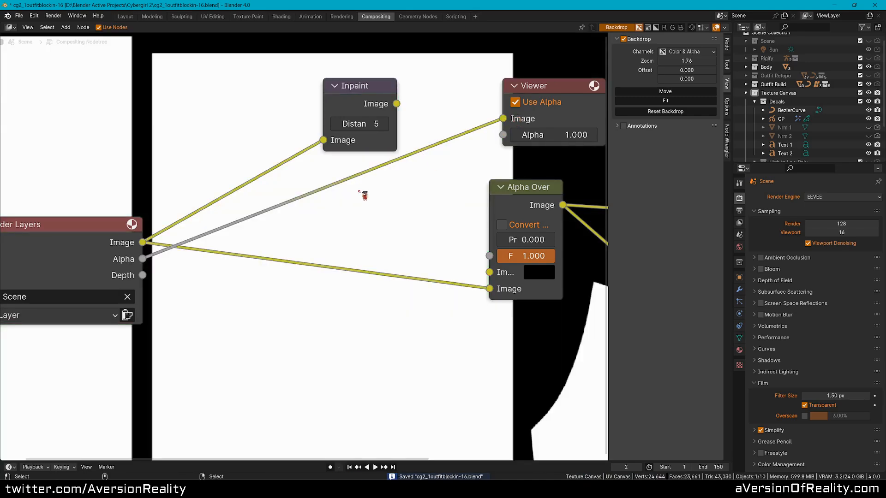
pyautogui.moveTo(223, 116); pyautogui.dragTo(285, 184, button='middle')
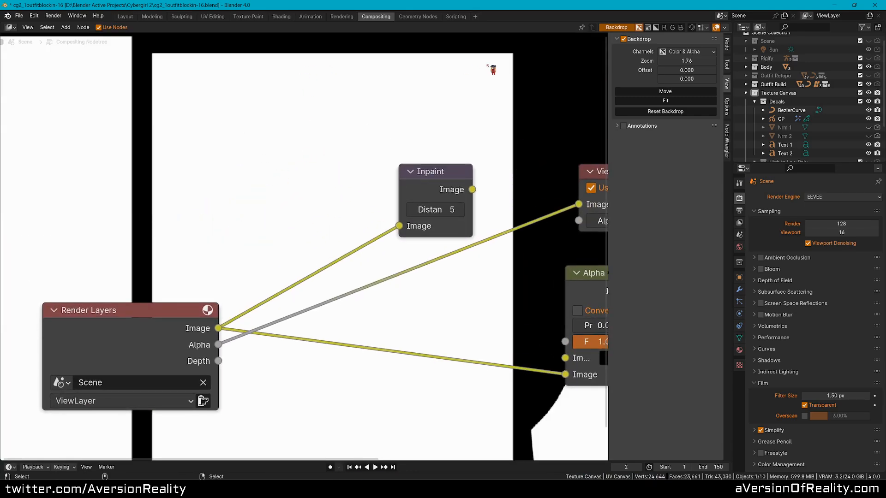
pyautogui.moveTo(712, 62); pyautogui.dragTo(821, 70)
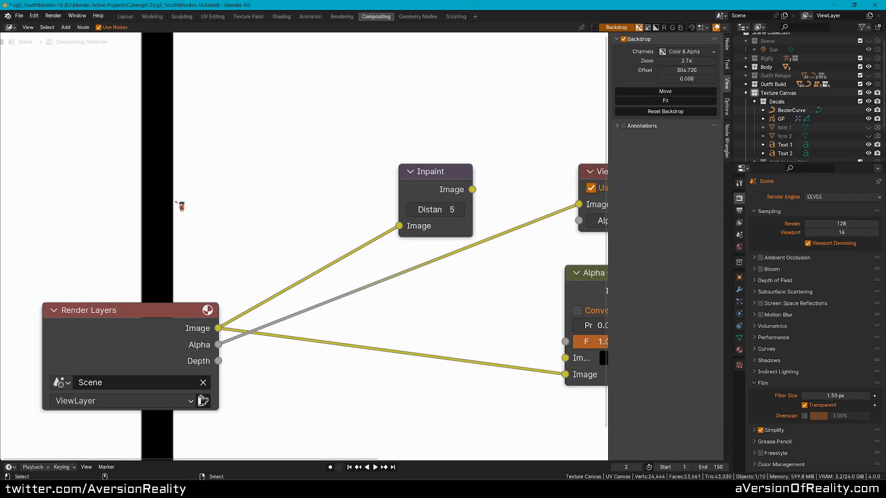
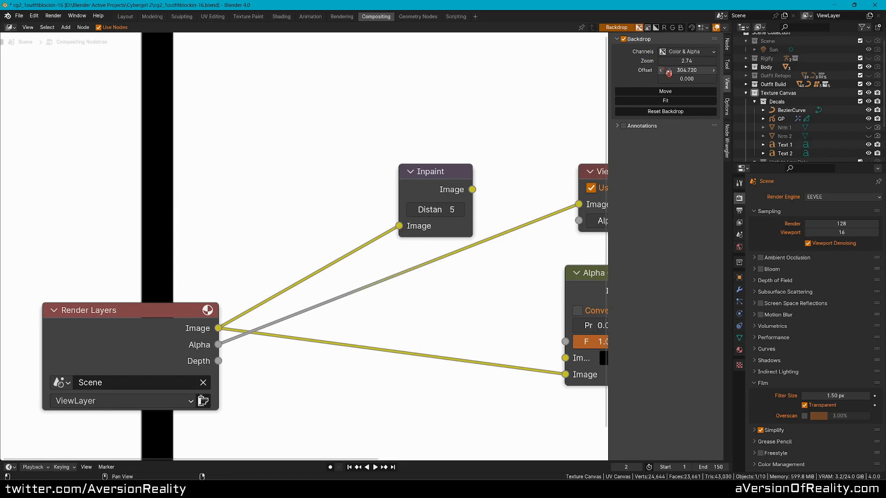
# Insert a Dilate/Erode node on the link between the Render Layers alpha and the Viewer.
pyautogui.moveTo(547, 143); pyautogui.dragTo(516, 118, button='middle')
pyautogui.moveTo(417, 153); pyautogui.dragTo(396, 97)
pyautogui.hotkey('shift', 'a')
pyautogui.write('dil')
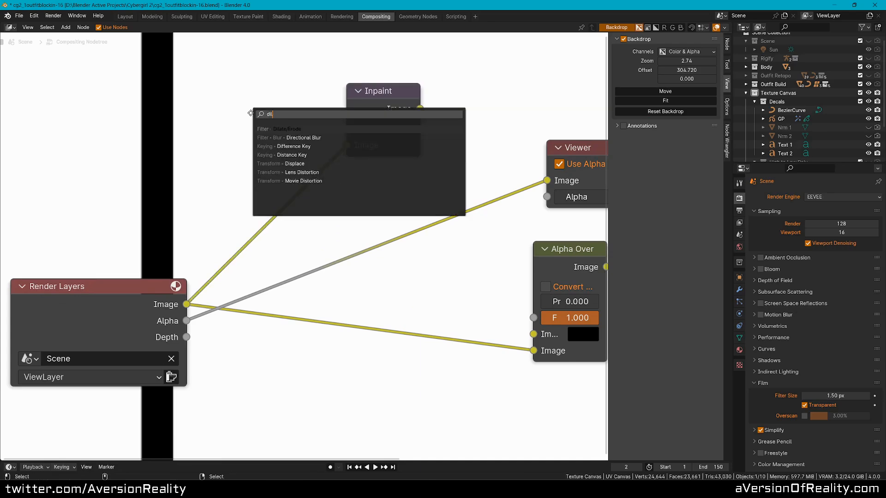
pyautogui.press('Return')
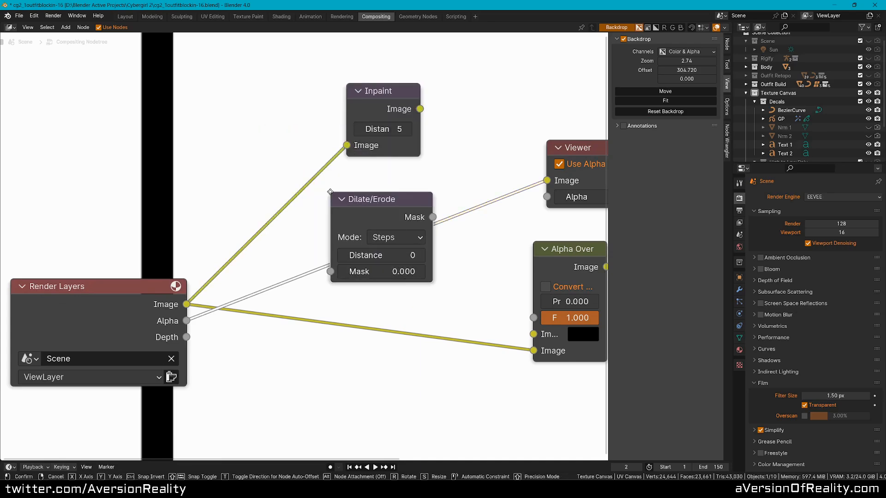
pyautogui.click(346, 202)
# Set the Dilate/Erode distance to -1 so the alpha mask shrinks by one pixel.
pyautogui.click(422, 256)
pyautogui.click(344, 259)
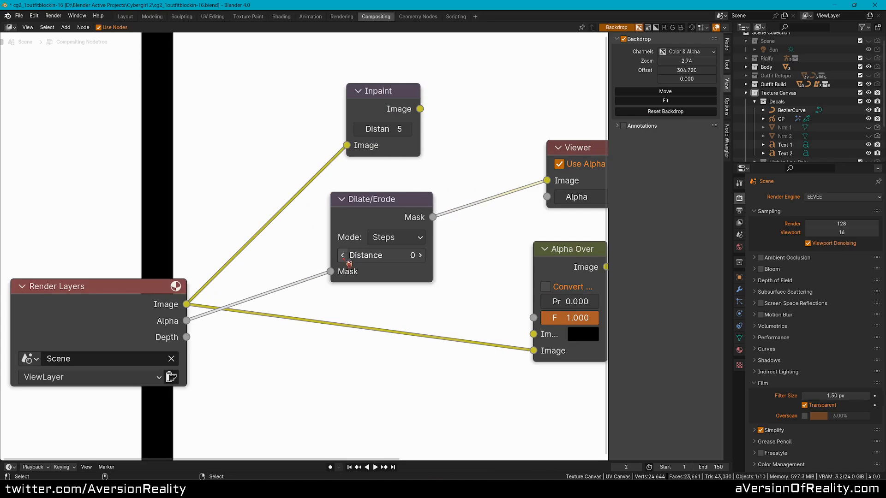
pyautogui.click(345, 258)
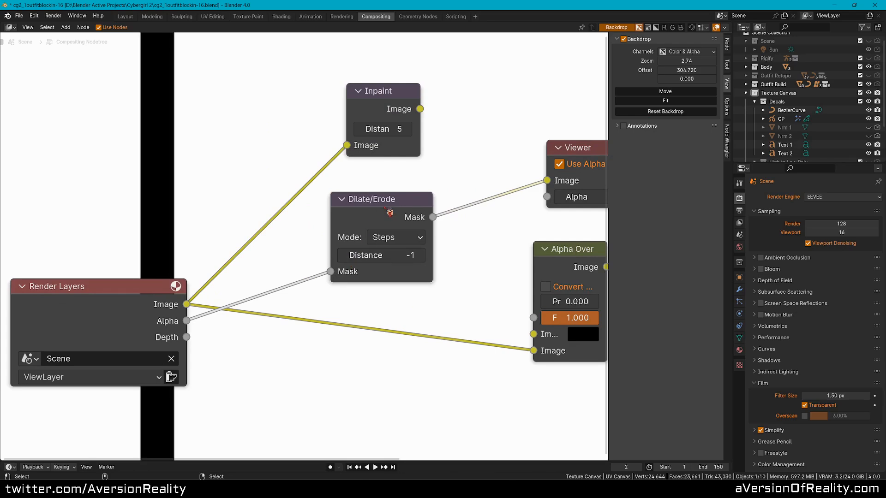
pyautogui.moveTo(431, 195); pyautogui.dragTo(403, 195)
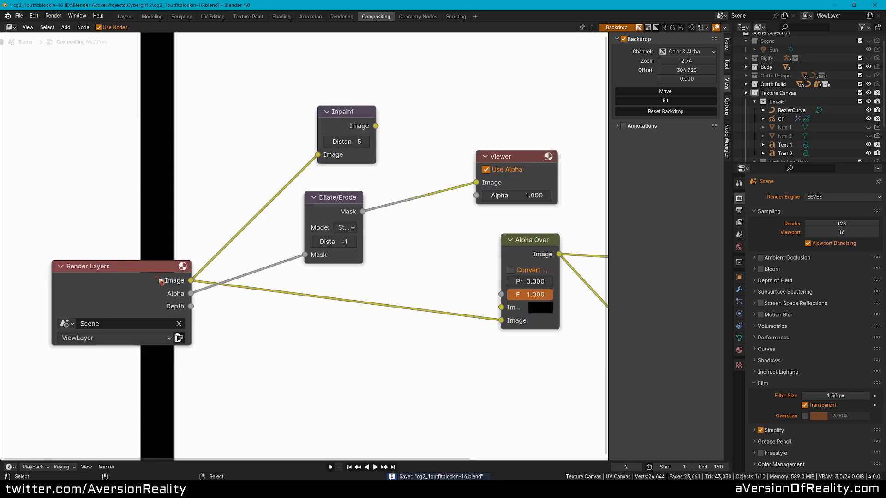
# Detach the Inpaint node from its link and place Dilate/Erode close beside the Render Layers node.
pyautogui.moveTo(161, 280); pyautogui.dragTo(92, 267)
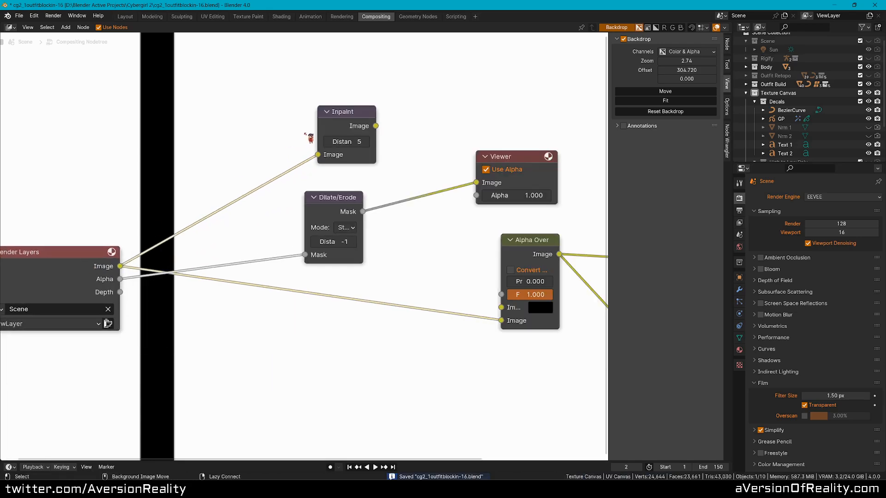
pyautogui.keyDown('alt'); pyautogui.moveTo(339, 113); pyautogui.dragTo(446, 91); pyautogui.keyUp('alt')
pyautogui.moveTo(351, 211); pyautogui.dragTo(190, 305)
# Add a Set Alpha node on the link between the Render Layers image and Alpha Over.
pyautogui.hotkey('shift', 'a')
pyautogui.click(296, 150)
pyautogui.write('set')
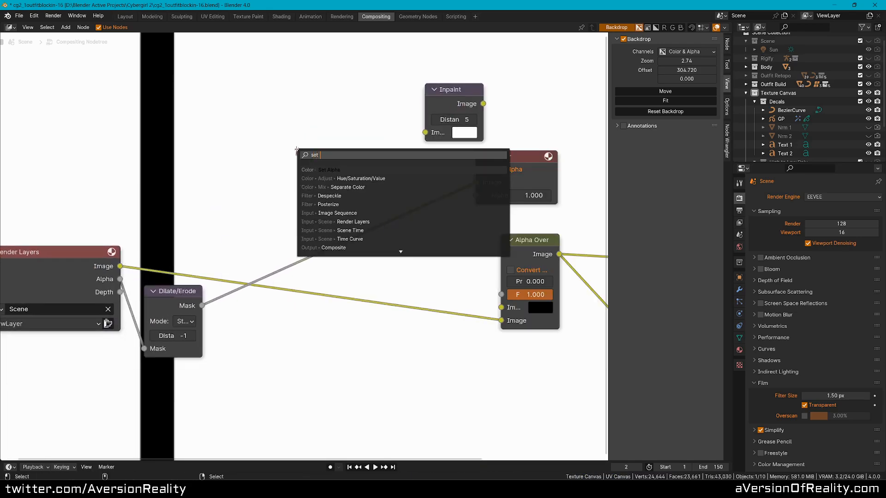
pyautogui.press('Return')
pyautogui.click(299, 295)
pyautogui.moveTo(326, 318); pyautogui.dragTo(281, 188)
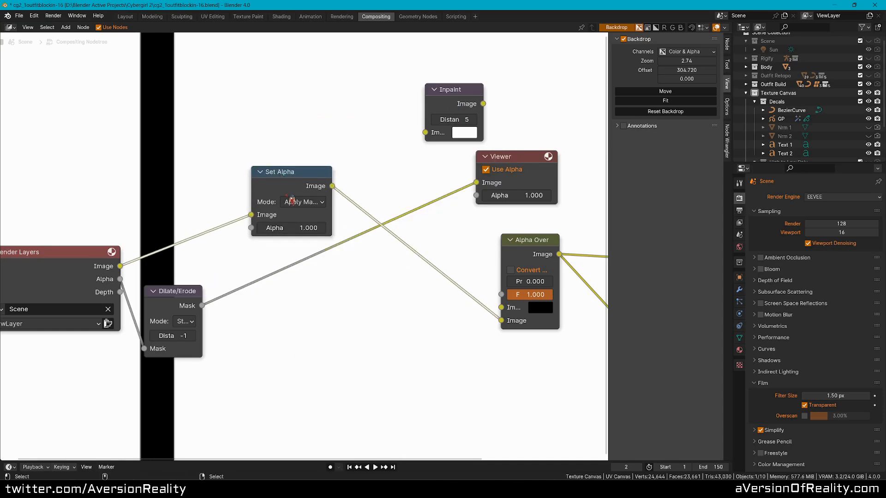
# Switch Set Alpha to Replace Alpha mode and feed the Dilate/Erode mask into its Alpha input.
pyautogui.click(300, 202)
pyautogui.click(304, 229)
pyautogui.moveTo(202, 305); pyautogui.dragTo(251, 228)
# Tidy the Dilate/Erode and Set Alpha nodes, and insert Inpaint between Set Alpha and Alpha Over.
pyautogui.moveTo(177, 291); pyautogui.dragTo(168, 275)
pyautogui.moveTo(308, 173); pyautogui.dragTo(273, 219)
pyautogui.moveTo(471, 93); pyautogui.dragTo(348, 232)
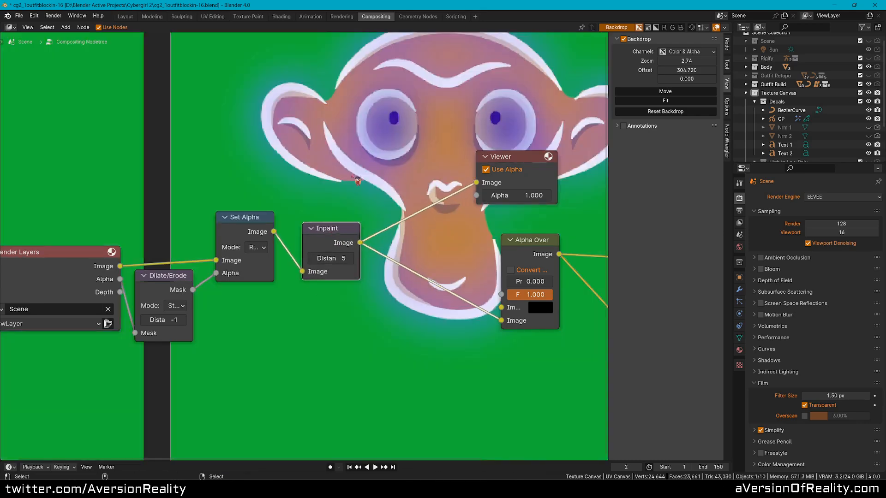
# Reset the compositor backdrop to a zoom of 1 and a horizontal offset of 0.
pyautogui.click(686, 60)
pyautogui.write('1')
pyautogui.press('Return')
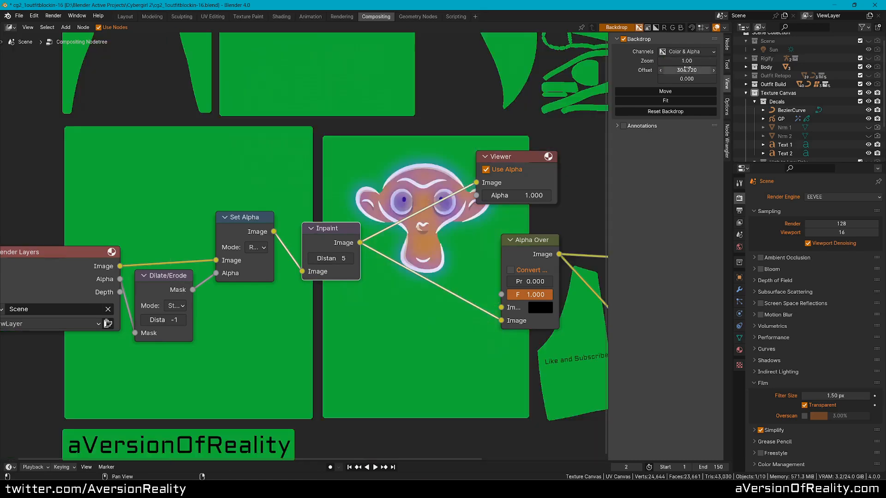
pyautogui.write('0')
pyautogui.press('Return')
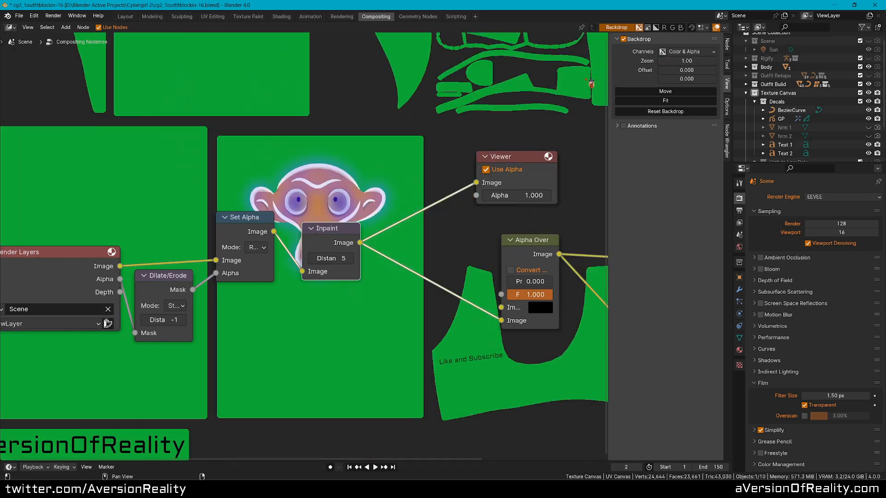
pyautogui.click(428, 144)
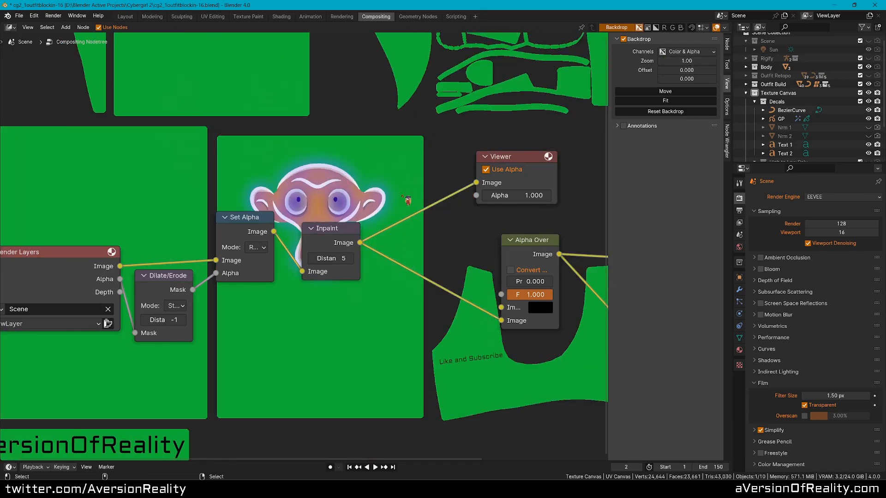
# Move the Viewer between Composite and File Output, connect it to Alpha Over's output, and save the file.
pyautogui.moveTo(359, 242); pyautogui.dragTo(245, 213, button='middle')
pyautogui.scroll(-1, 440, 173)
pyautogui.moveTo(414, 139); pyautogui.dragTo(307, 137, button='middle')
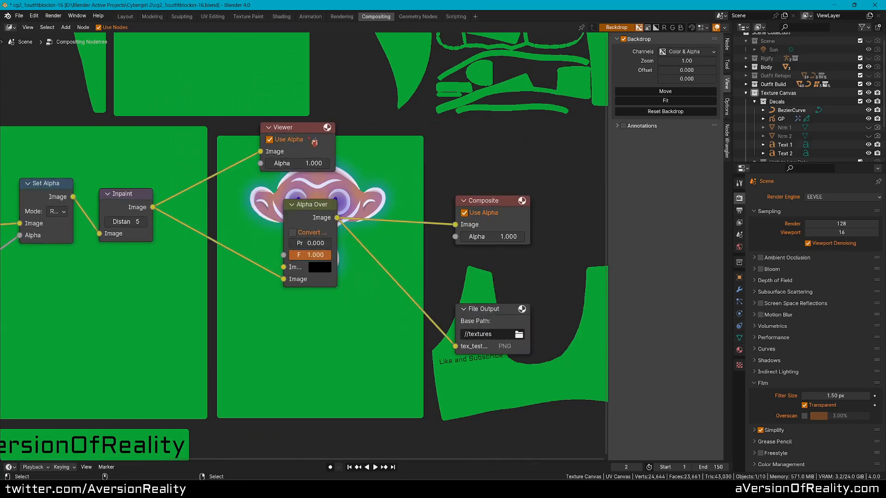
pyautogui.click(307, 138)
pyautogui.click(277, 138)
pyautogui.moveTo(298, 126); pyautogui.dragTo(499, 253)
pyautogui.click(498, 253)
pyautogui.moveTo(228, 142); pyautogui.dragTo(325, 151, button='middle')
pyautogui.hotkey('ctrl', 's')
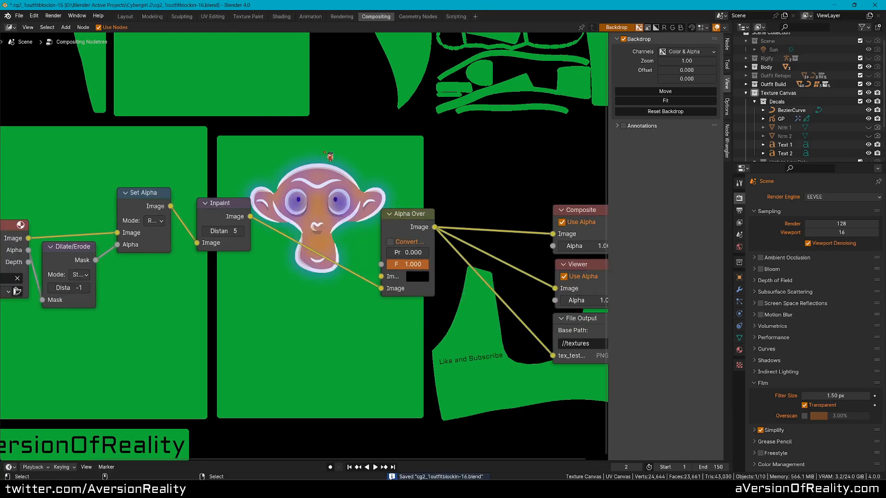
# Render the canvas with the inpainted margins and reload the outfit material's images to check the green texture.
pyautogui.press('F12')
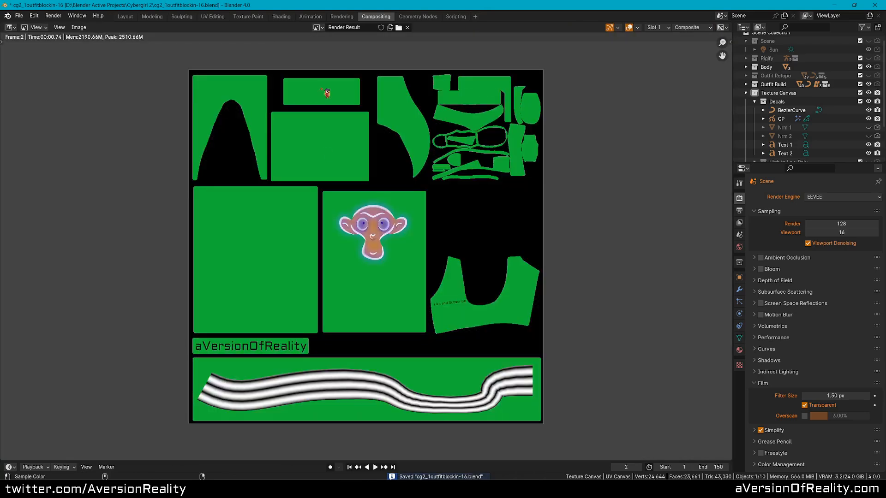
pyautogui.click(289, 17)
pyautogui.click(226, 183)
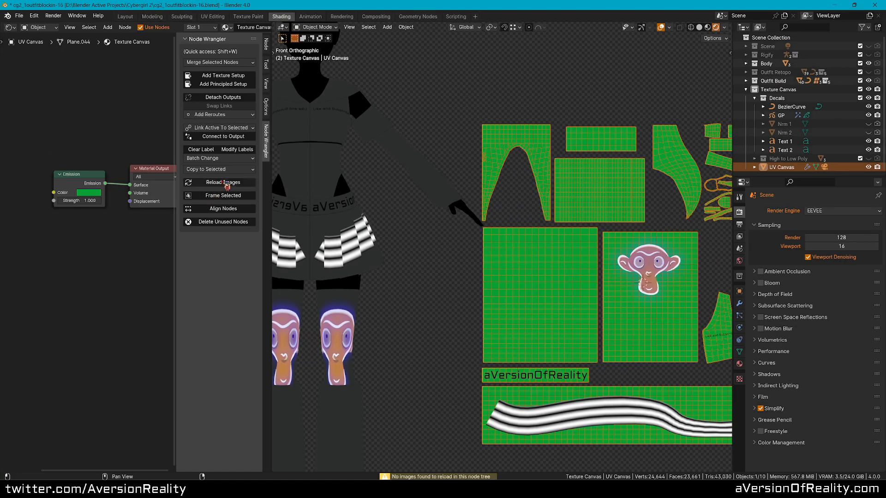
pyautogui.click(327, 244)
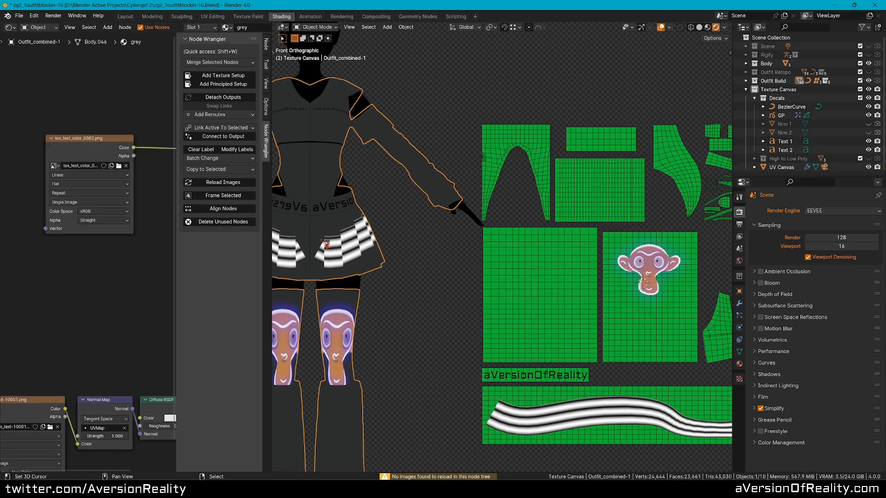
pyautogui.click(223, 182)
pyautogui.keyDown('shift'); pyautogui.moveTo(381, 204); pyautogui.dragTo(431, 228, button='middle'); pyautogui.keyUp('shift')
pyautogui.scroll(5, 403, 148)
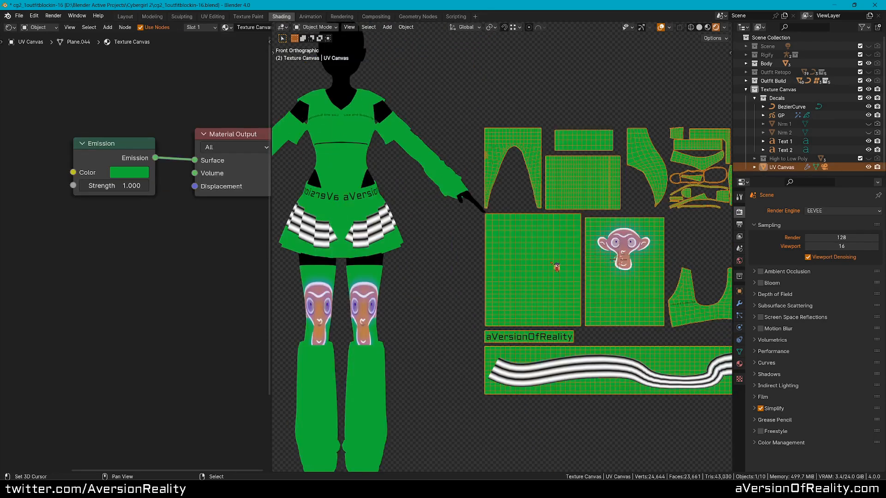
pyautogui.scroll(4, 460, 250)
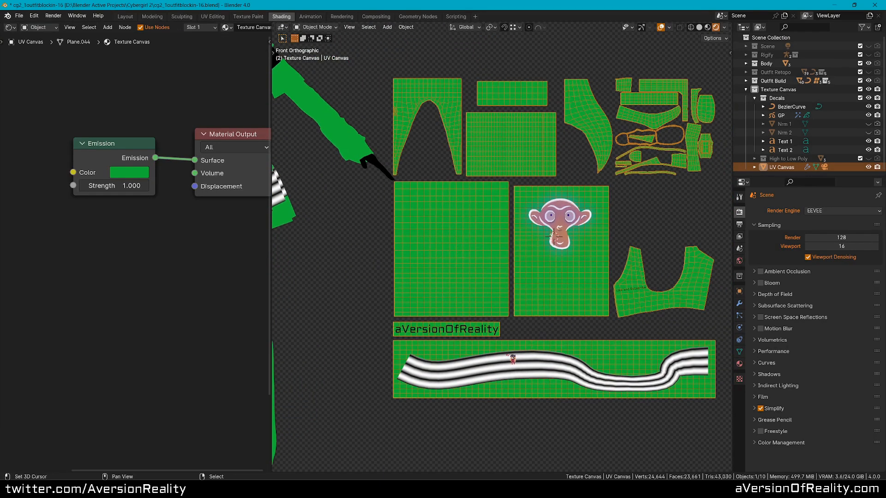
# Select the combined outfit mesh in the front view and save the file.
pyautogui.rightClick(508, 356)
pyautogui.scroll(-3, 557, 257)
pyautogui.moveTo(465, 213); pyautogui.dragTo(479, 228, button='middle')
pyautogui.press('KP_1')
pyautogui.scroll(1, 477, 229)
pyautogui.rightClick(473, 228)
pyautogui.moveTo(323, 191); pyautogui.dragTo(431, 203, button='middle')
pyautogui.rightClick(436, 208)
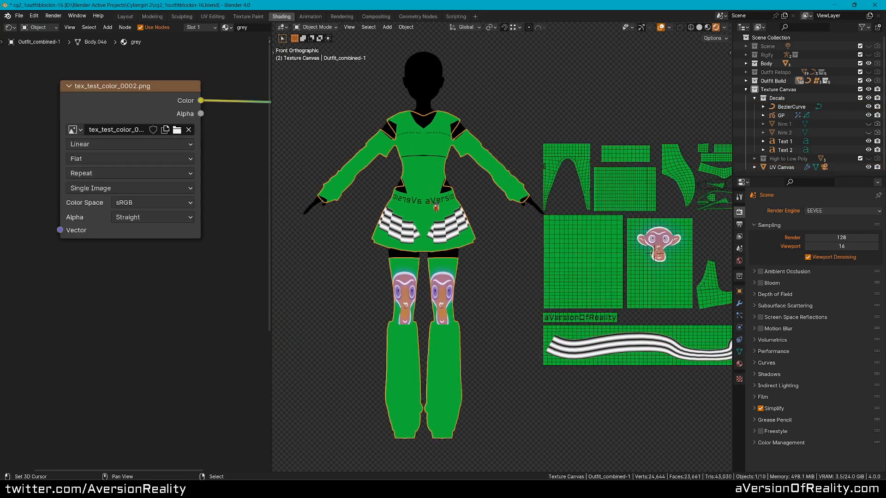
pyautogui.hotkey('ctrl', 's')
# Vertex-paint blue patches on the outfit's torso and skirt in the Layout workspace, and return to Object Mode.
pyautogui.click(125, 16)
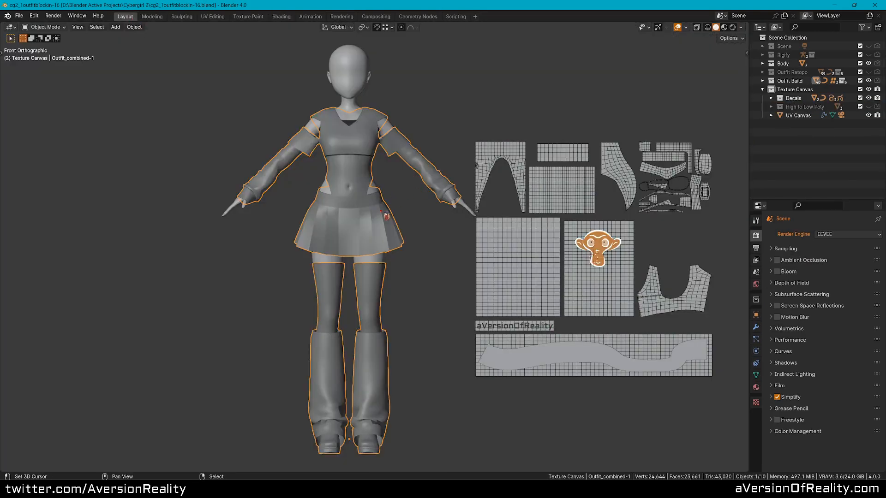
pyautogui.hotkey('ctrl', 'Tab')
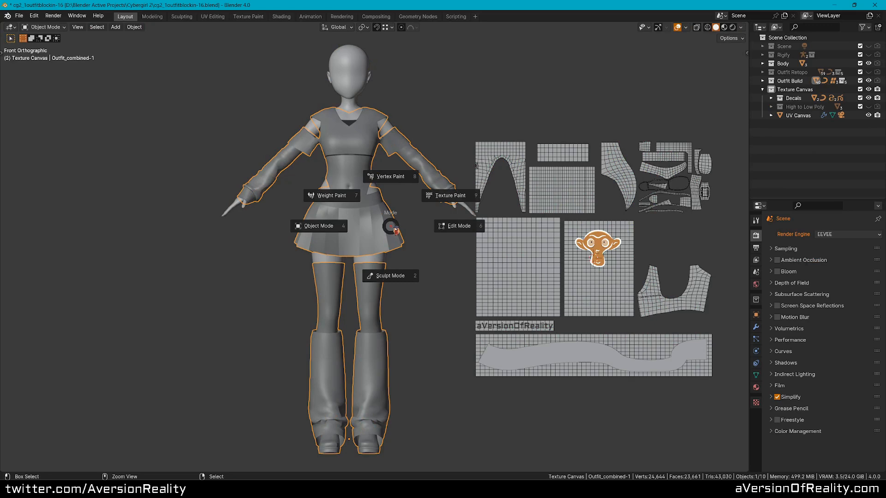
pyautogui.click(395, 184)
pyautogui.press('t')
pyautogui.scroll(2, 392, 179)
pyautogui.moveTo(369, 211); pyautogui.dragTo(361, 229)
pyautogui.moveTo(343, 133); pyautogui.dragTo(364, 81)
pyautogui.scroll(-2, 456, 189)
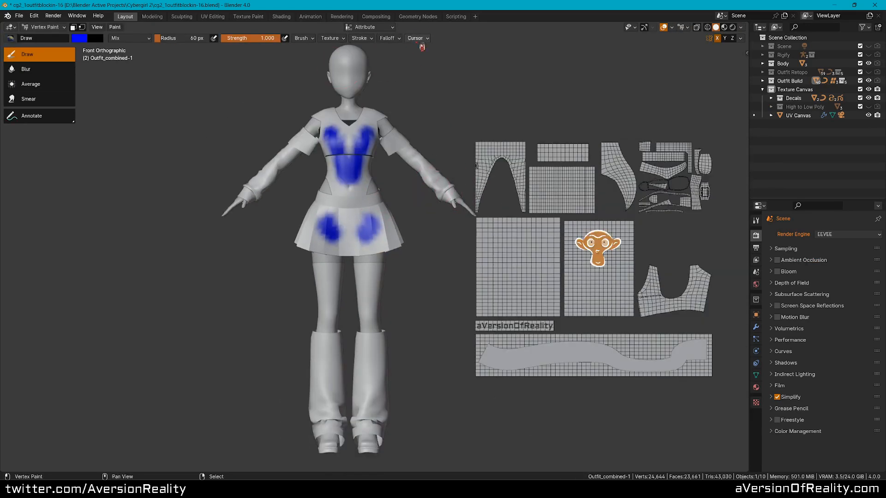
pyautogui.keyDown('shift'); pyautogui.moveTo(506, 184); pyautogui.dragTo(490, 183, button='middle'); pyautogui.keyUp('shift')
pyautogui.scroll(1, 490, 183)
pyautogui.hotkey('ctrl', 'Tab')
pyautogui.click(508, 232)
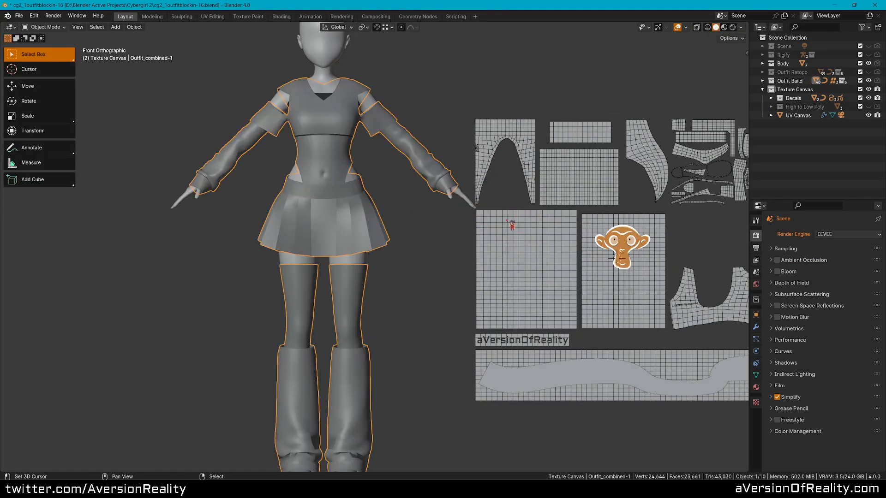
# Rename the outfit's painted face-corner color attribute to vc, and select the UV Canvas object.
pyautogui.rightClick(546, 240)
pyautogui.keyDown('shift'); pyautogui.moveTo(547, 240); pyautogui.dragTo(482, 204, button='middle'); pyautogui.keyUp('shift')
pyautogui.rightClick(303, 182)
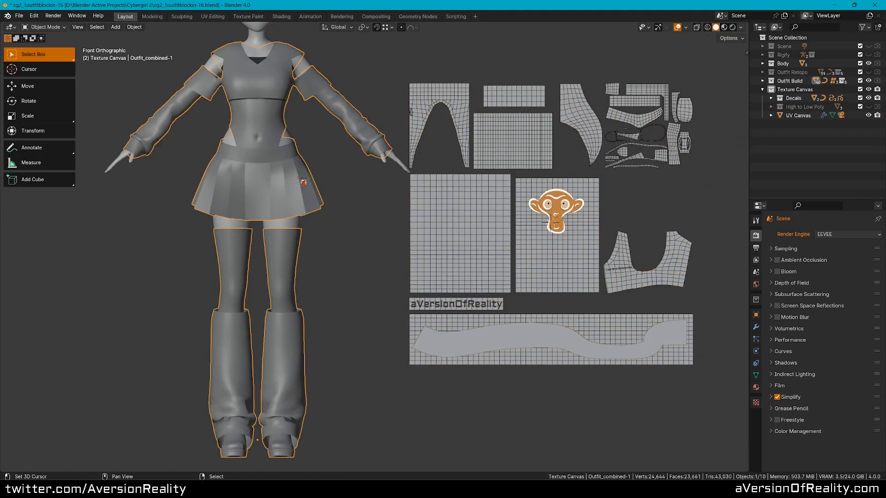
pyautogui.rightClick(435, 217)
pyautogui.rightClick(324, 200)
pyautogui.click(757, 375)
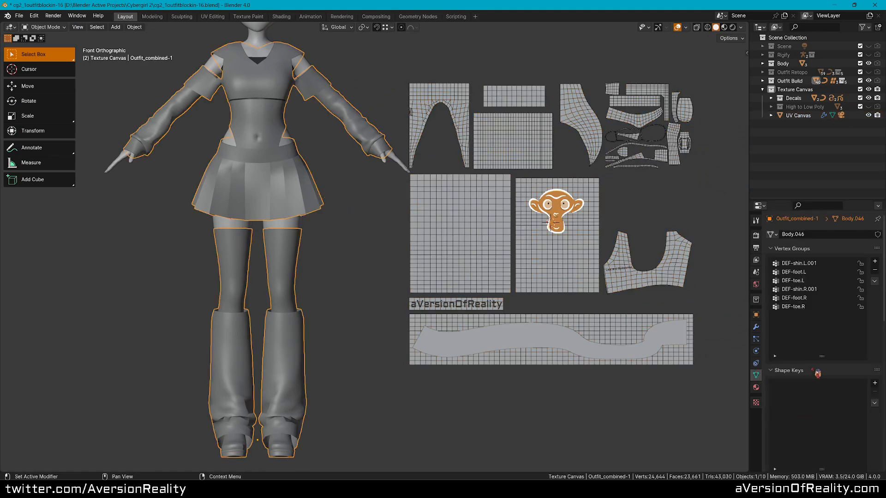
pyautogui.scroll(-6, 809, 369)
pyautogui.scroll(-4, 809, 317)
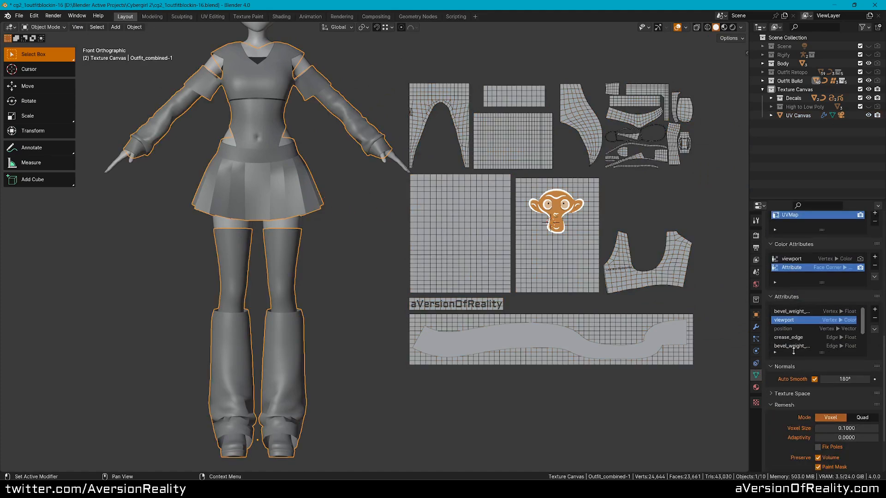
pyautogui.doubleClick(797, 267)
pyautogui.click(453, 222)
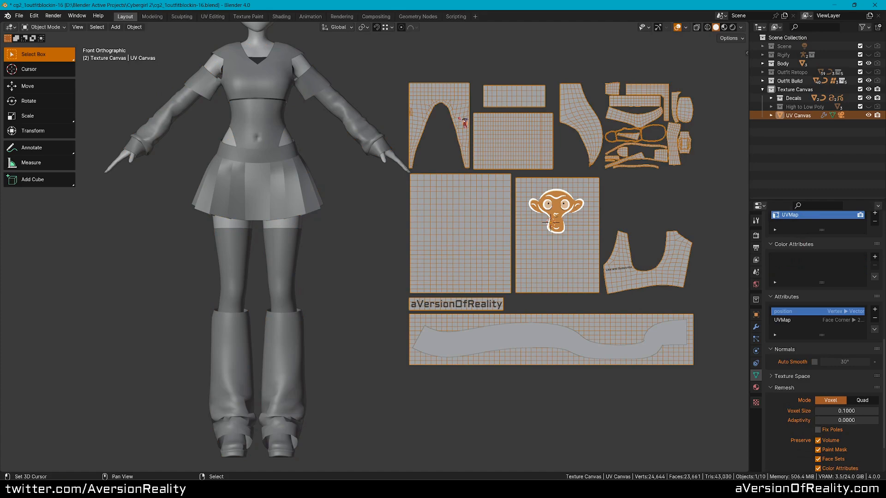
# Add an Attribute node named vc to the Texture Canvas material and preview its Color on the canvas.
pyautogui.click(282, 17)
pyautogui.moveTo(107, 258); pyautogui.dragTo(124, 241, button='middle')
pyautogui.hotkey('shift', 'a')
pyautogui.moveTo(90, 235)
pyautogui.moveTo(129, 235)
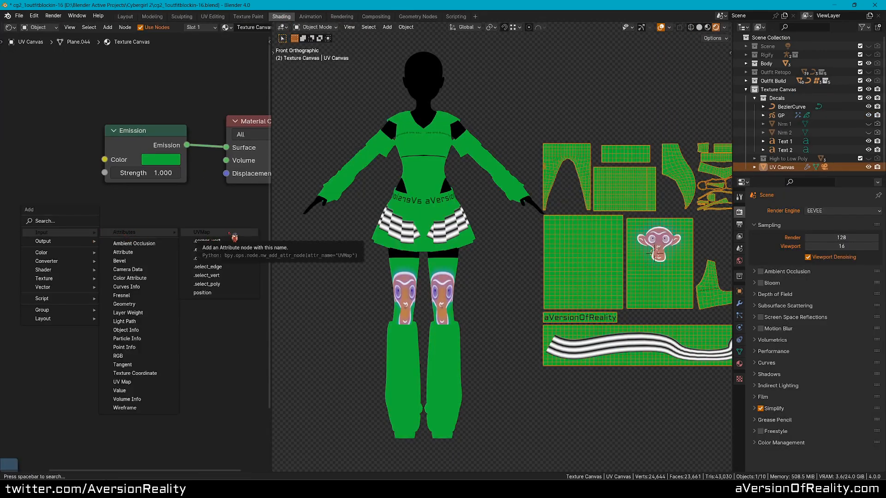
pyautogui.click(149, 321)
pyautogui.write('vc')
pyautogui.press('Return')
pyautogui.keyDown('ctrl'); pyautogui.keyDown('shift'); pyautogui.click(132, 246); pyautogui.keyUp('shift'); pyautogui.keyUp('ctrl')
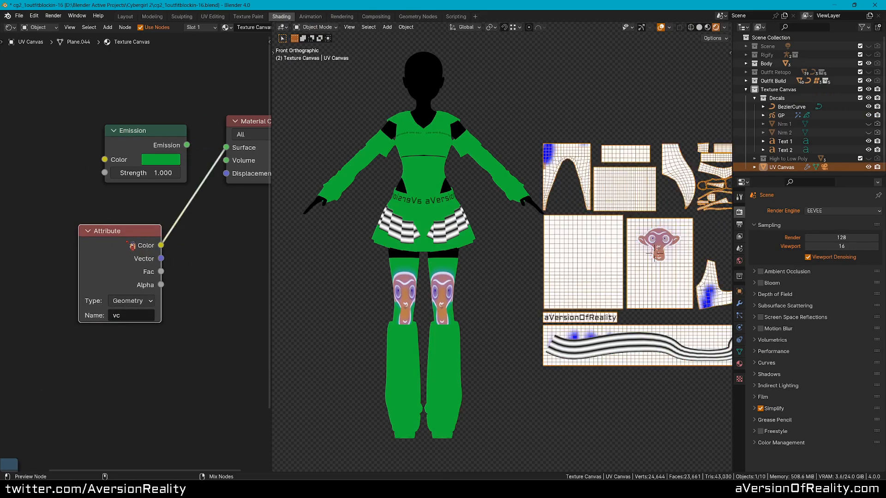
pyautogui.press('g')
pyautogui.click(146, 233)
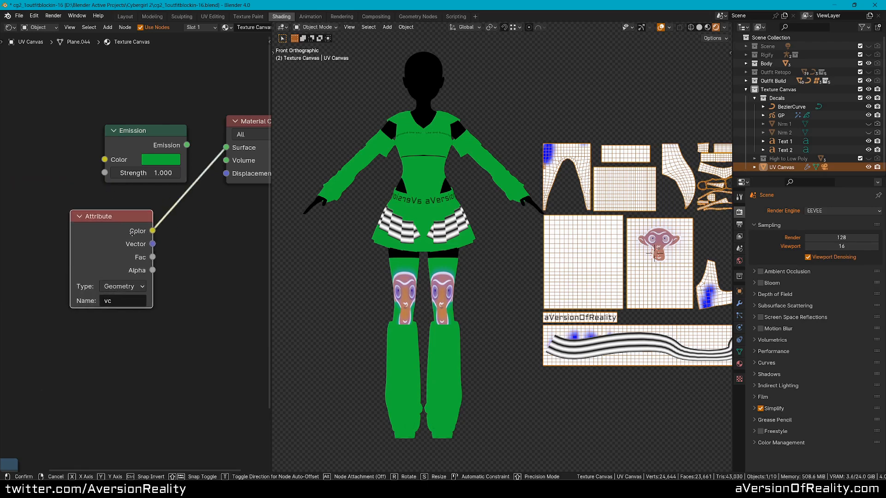
pyautogui.scroll(2, 691, 276)
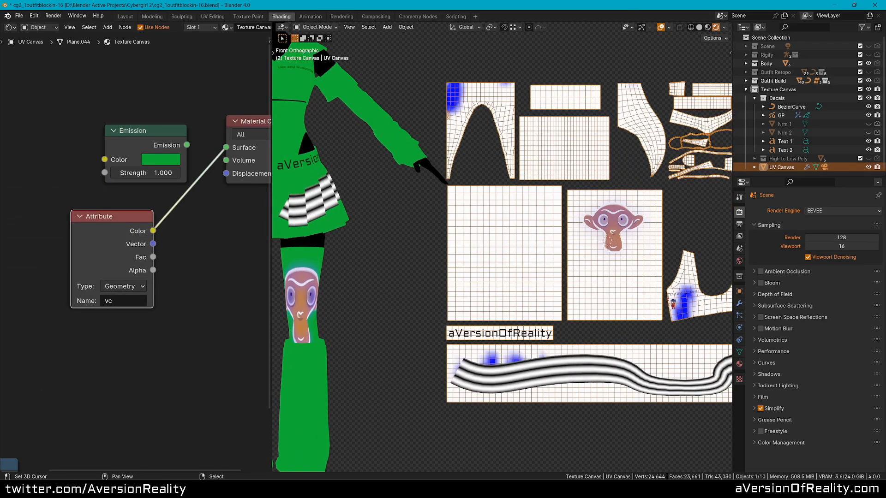
pyautogui.keyDown('shift'); pyautogui.moveTo(581, 286); pyautogui.dragTo(609, 275, button='middle'); pyautogui.keyUp('shift')
# Reconnect the Emission shader to the Material Output and delete the vc Attribute node.
pyautogui.keyDown('ctrl'); pyautogui.keyDown('shift'); pyautogui.click(172, 146); pyautogui.keyUp('shift'); pyautogui.keyUp('ctrl')
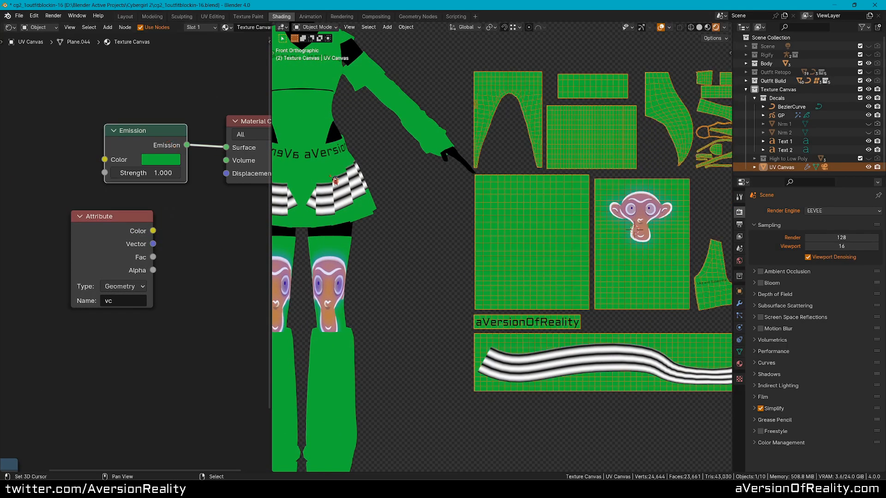
pyautogui.click(116, 222)
pyautogui.press('x')
# Add a Geometry node to the canvas material and connect its Normal to the Material Output's Surface.
pyautogui.scroll(-2, 157, 217)
pyautogui.hotkey('shift', 'a')
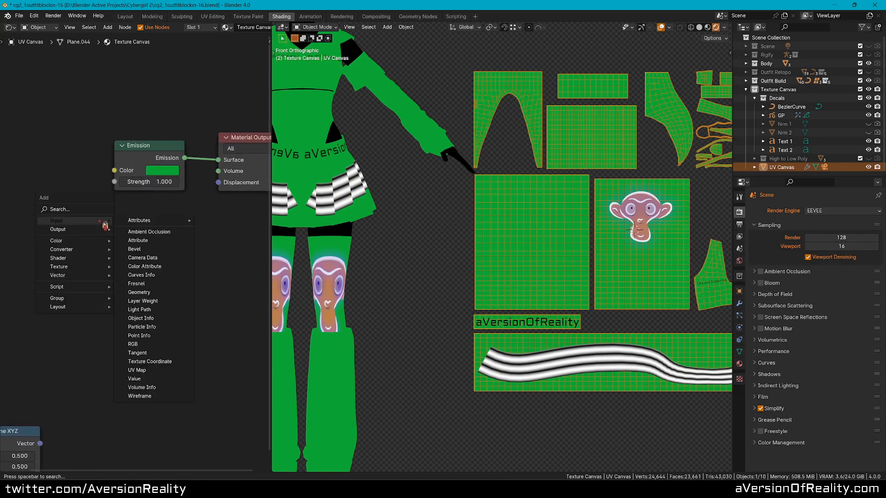
pyautogui.write('geo')
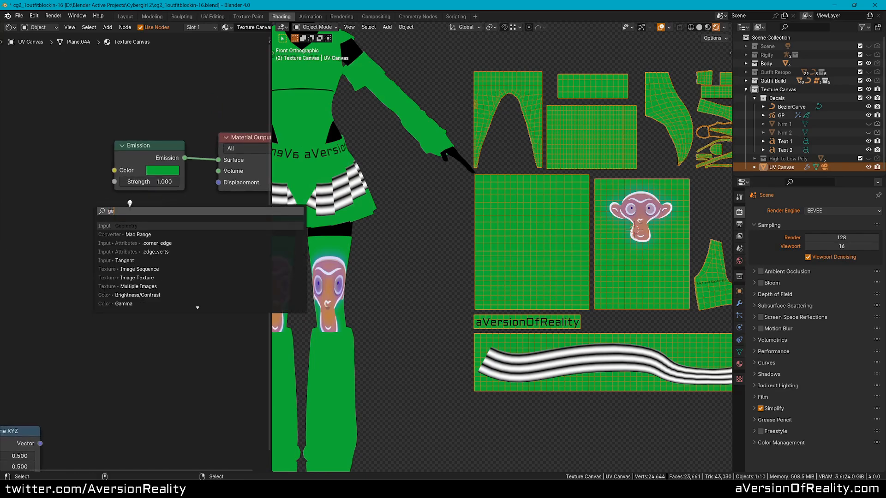
pyautogui.press('Return')
pyautogui.click(98, 229)
pyautogui.moveTo(126, 248); pyautogui.dragTo(218, 159)
# Examine the canvas normals from an angle, reselect the UV Canvas in front view, and save the file.
pyautogui.moveTo(505, 240); pyautogui.dragTo(523, 226, button='middle')
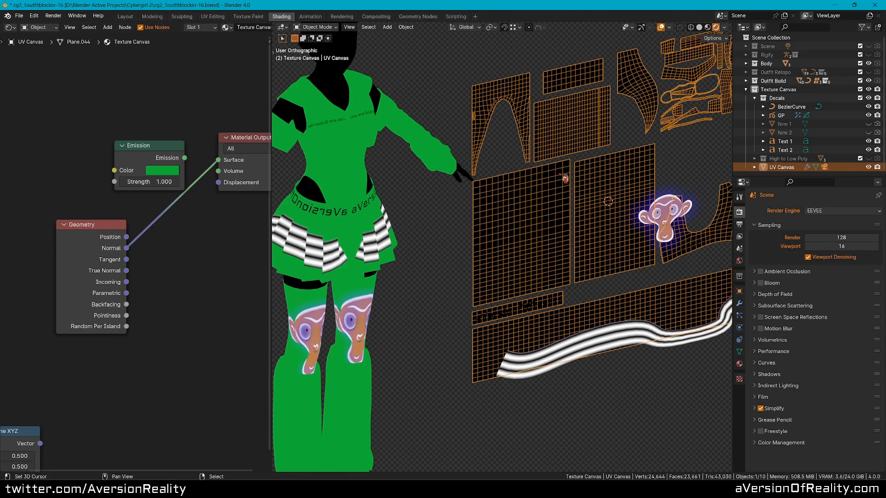
pyautogui.rightClick(355, 228)
pyautogui.rightClick(359, 228)
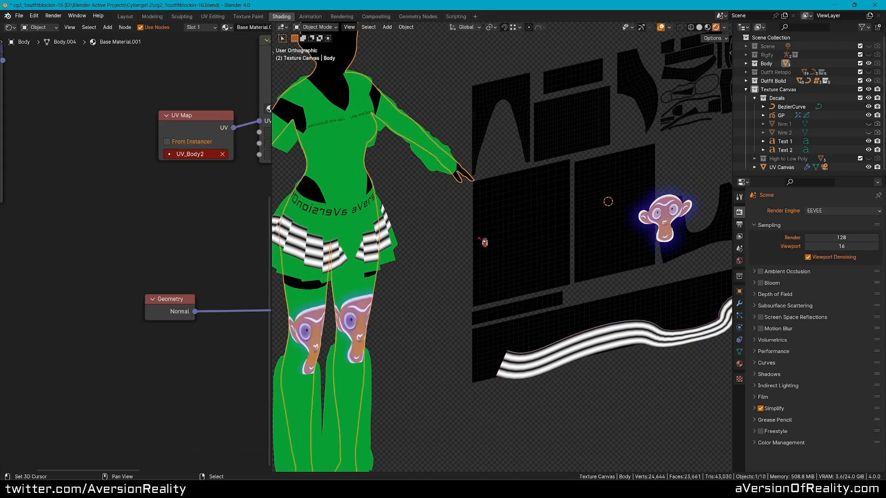
pyautogui.rightClick(489, 239)
pyautogui.press('KP_1')
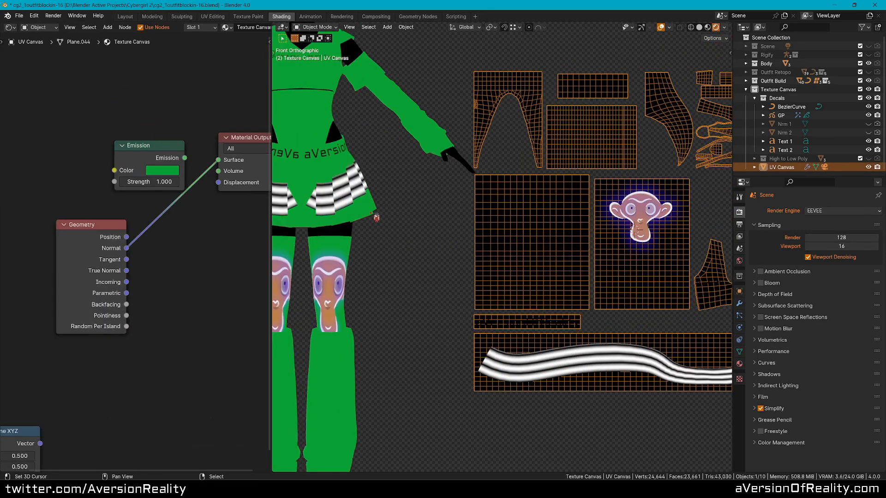
pyautogui.keyDown('shift'); pyautogui.moveTo(372, 214); pyautogui.dragTo(435, 246, button='middle'); pyautogui.keyUp('shift')
pyautogui.hotkey('ctrl', 's')
# Duplicate the UV Canvas node tree's Group Input, feed its Delete Mirrored into Switch, and move the original clear of the other nodes.
pyautogui.click(418, 17)
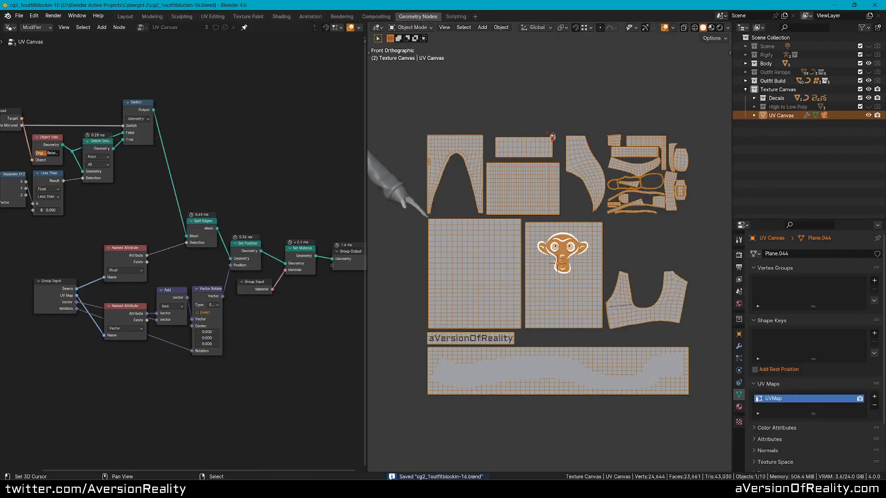
pyautogui.keyDown('shift'); pyautogui.moveTo(480, 165); pyautogui.dragTo(636, 167, button='middle'); pyautogui.keyUp('shift')
pyautogui.keyDown('shift'); pyautogui.moveTo(603, 219); pyautogui.dragTo(547, 199, button='middle'); pyautogui.keyUp('shift')
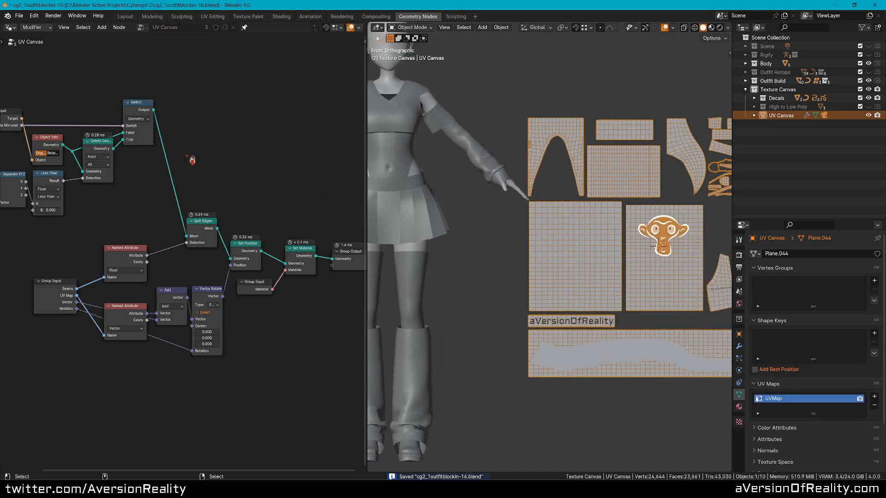
pyautogui.moveTo(89, 91); pyautogui.dragTo(239, 128, button='middle')
pyautogui.scroll(4, 233, 124)
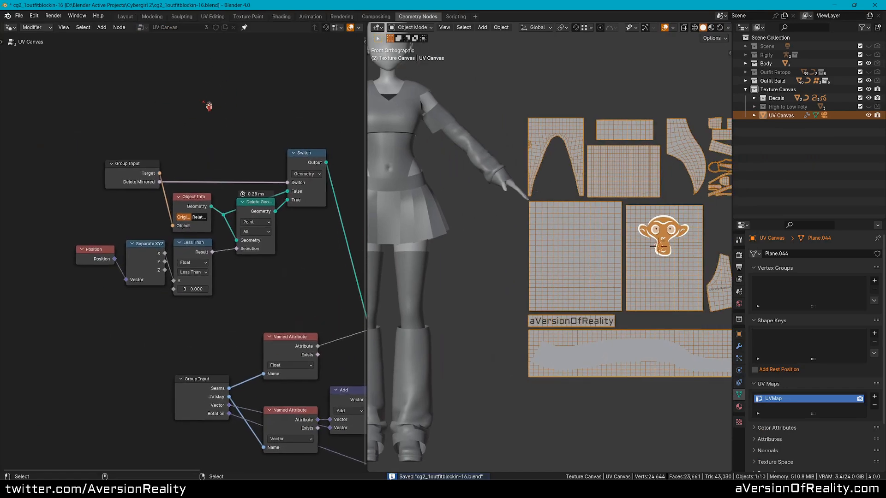
pyautogui.scroll(-2, 239, 123)
pyautogui.press('b')
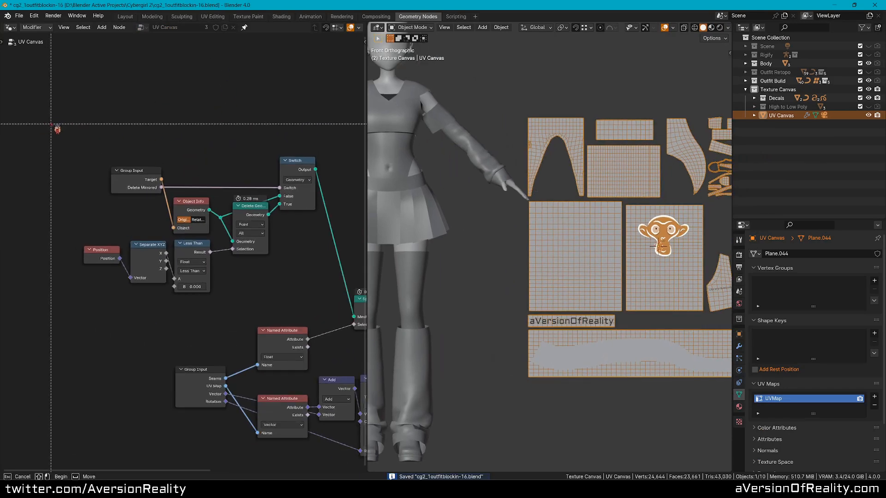
pyautogui.press('Escape')
pyautogui.scroll(1, 167, 151)
pyautogui.scroll(1, 168, 152)
pyautogui.press('c')
pyautogui.click(118, 144)
pyautogui.press('Escape')
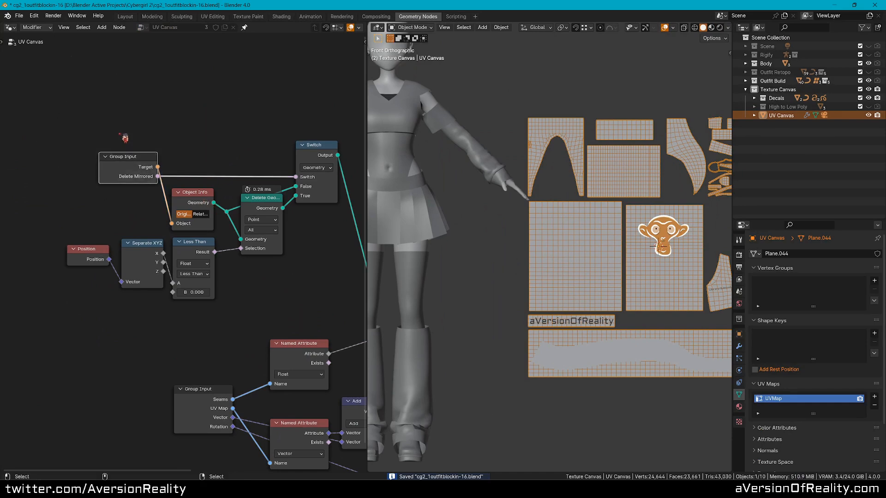
pyautogui.scroll(1, 121, 137)
pyautogui.hotkey('shift', 'd')
pyautogui.click(264, 137)
pyautogui.moveTo(280, 145); pyautogui.dragTo(307, 173)
pyautogui.moveTo(248, 133); pyautogui.dragTo(260, 140)
pyautogui.moveTo(118, 157); pyautogui.dragTo(33, 85)
# Place Object Info beside its Group Input and move both nodes to make room before Delete Geometry.
pyautogui.moveTo(153, 118); pyautogui.dragTo(180, 127, button='middle')
pyautogui.click(206, 196)
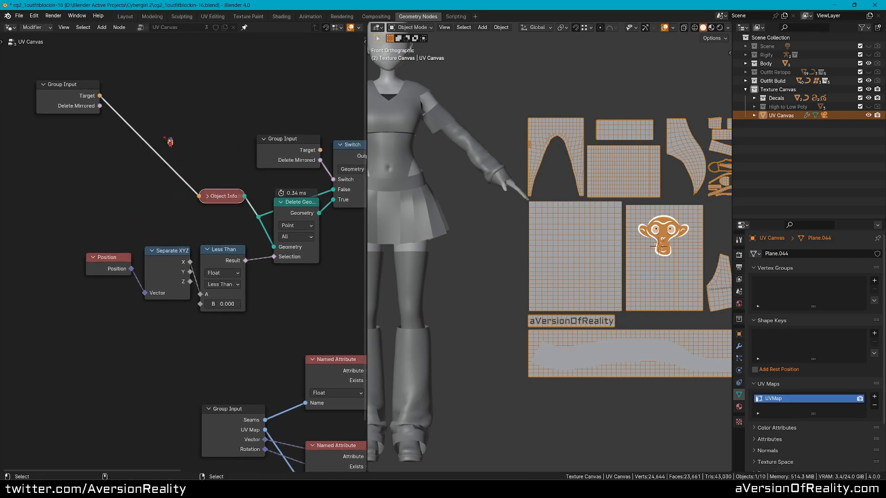
pyautogui.click(207, 196)
pyautogui.moveTo(219, 198); pyautogui.dragTo(127, 89)
pyautogui.moveTo(86, 64); pyautogui.dragTo(183, 100)
pyautogui.press('g')
pyautogui.click(108, 159)
# Insert a Store Named Attribute node on the geometry link after Object Info.
pyautogui.hotkey('shift', 'a')
pyautogui.moveTo(203, 91)
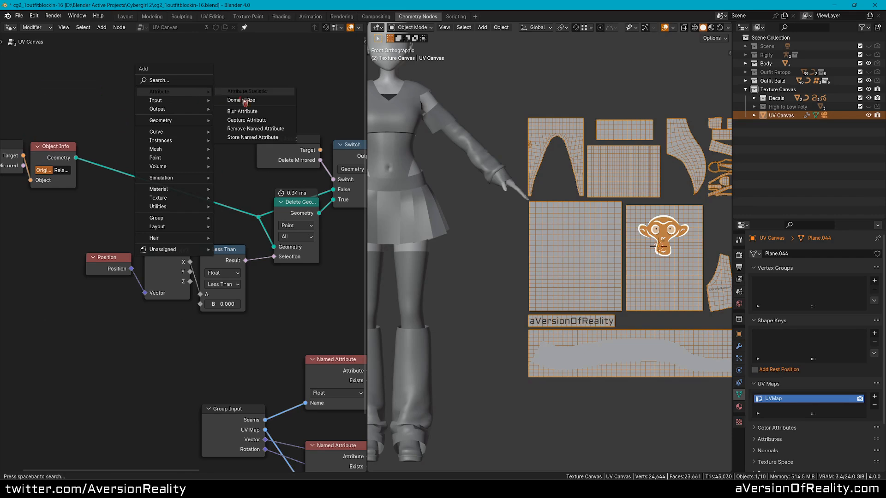
pyautogui.click(277, 137)
pyautogui.click(112, 129)
# Add a Normal input node below Object Info.
pyautogui.moveTo(64, 114); pyautogui.dragTo(139, 109, button='middle')
pyautogui.click(80, 213)
pyautogui.hotkey('shift', 'a')
pyautogui.moveTo(73, 248)
pyautogui.moveTo(117, 247)
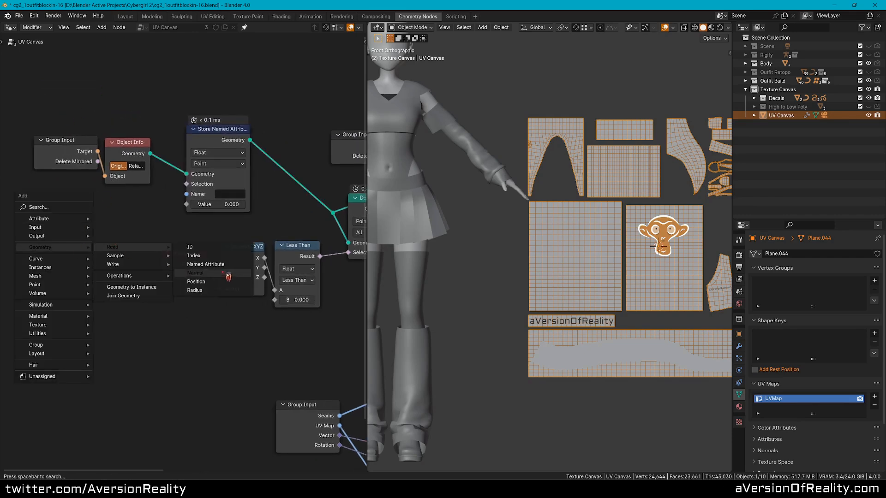
pyautogui.click(224, 273)
pyautogui.click(63, 205)
# Set Store Named Attribute's data type to Vector and connect the Normal node to its Value.
pyautogui.scroll(1, 128, 210)
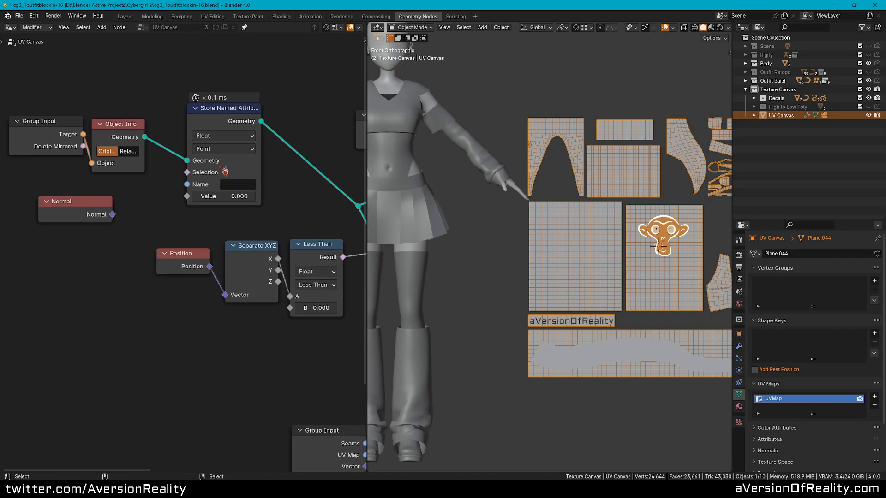
pyautogui.click(225, 148)
pyautogui.click(224, 138)
pyautogui.click(226, 167)
pyautogui.moveTo(233, 114); pyautogui.dragTo(224, 105)
pyautogui.click(224, 105)
pyautogui.moveTo(113, 214); pyautogui.dragTo(187, 187)
# Name the stored attribute gn_normal and copy the name.
pyautogui.click(238, 175)
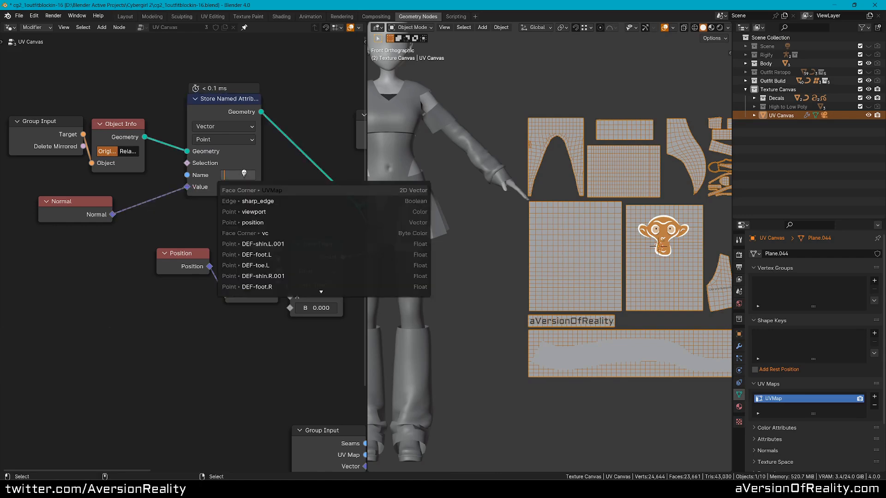
pyautogui.write('gn_nor')
pyautogui.press('Return')
pyautogui.click(244, 173)
pyautogui.hotkey('ctrl', 'c')
pyautogui.press('Return')
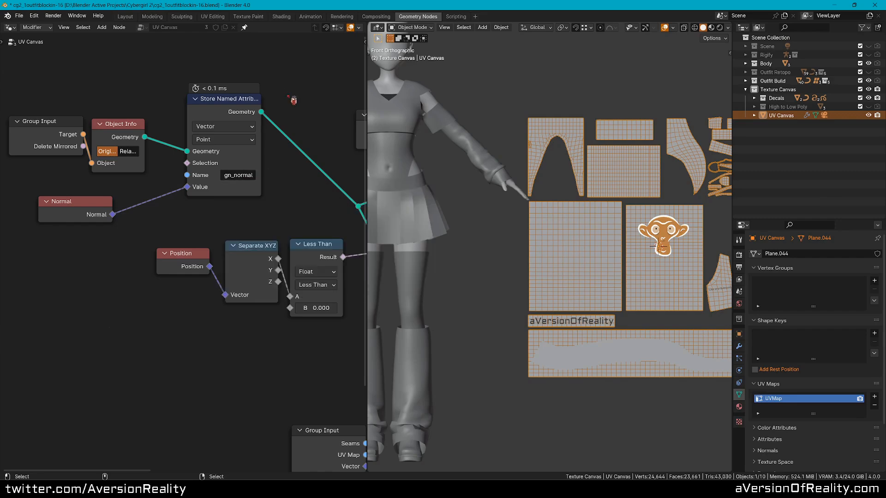
# Add an Attribute node named gn_normal to the canvas material, connect its Color to the Surface output, and reposition it.
pyautogui.click(289, 17)
pyautogui.moveTo(190, 294); pyautogui.dragTo(162, 285, button='middle')
pyautogui.hotkey('shift', 'a')
pyautogui.moveTo(154, 257)
pyautogui.click(205, 273)
pyautogui.click(210, 312)
pyautogui.click(202, 304)
pyautogui.hotkey('ctrl', 'v')
pyautogui.keyDown('ctrl'); pyautogui.keyDown('shift'); pyautogui.click(198, 255); pyautogui.keyUp('shift'); pyautogui.keyUp('ctrl')
pyautogui.keyDown('ctrl'); pyautogui.keyDown('shift'); pyautogui.click(198, 255); pyautogui.keyUp('shift'); pyautogui.keyUp('ctrl')
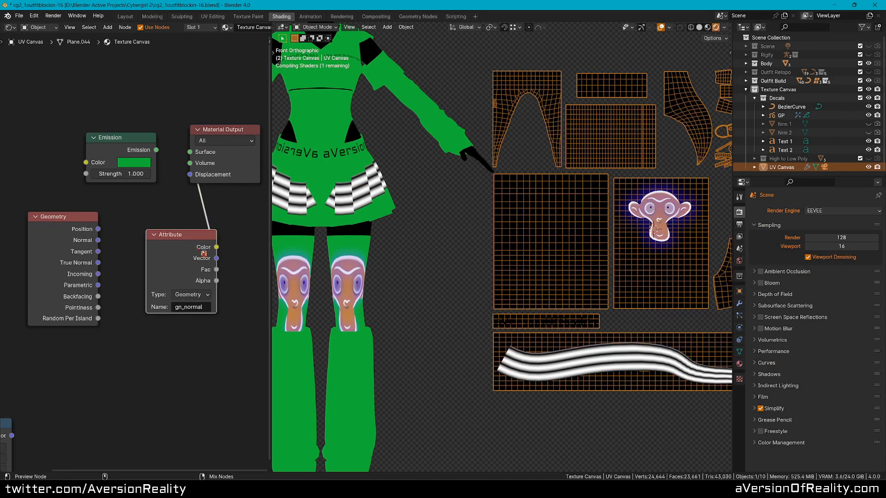
pyautogui.moveTo(188, 238); pyautogui.dragTo(49, 134)
pyautogui.click(49, 134)
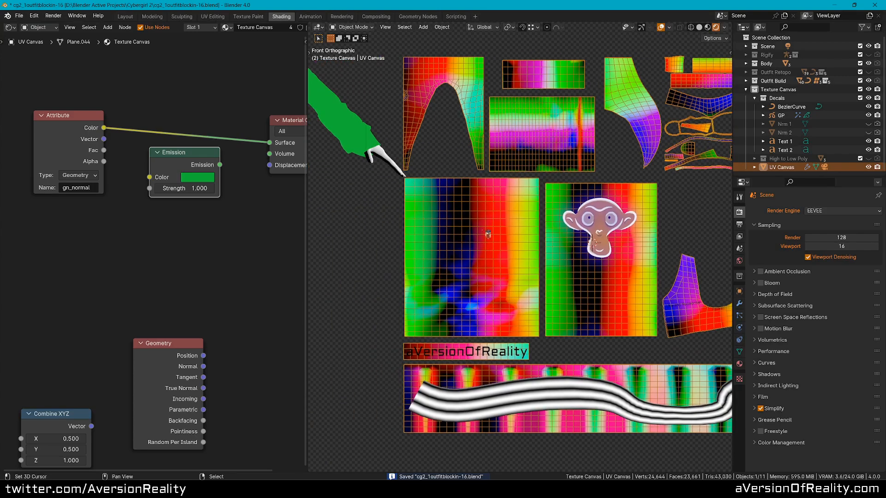
# Examine the transferred outfit normals across the canvas's UV islands.
pyautogui.scroll(1, 518, 237)
pyautogui.keyDown('shift'); pyautogui.moveTo(440, 231); pyautogui.dragTo(506, 232, button='middle'); pyautogui.keyUp('shift')
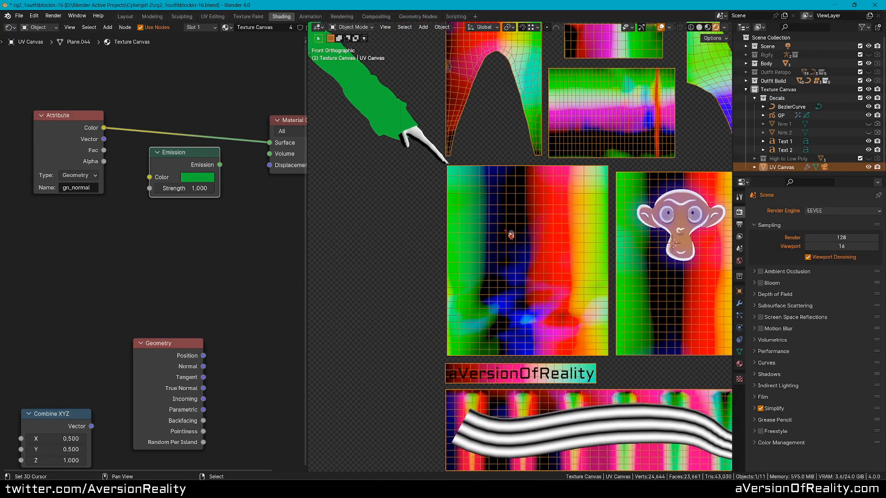
pyautogui.scroll(-1, 489, 230)
pyautogui.keyDown('shift'); pyautogui.moveTo(367, 218); pyautogui.dragTo(446, 260, button='middle'); pyautogui.keyUp('shift')
pyautogui.scroll(1, 380, 246)
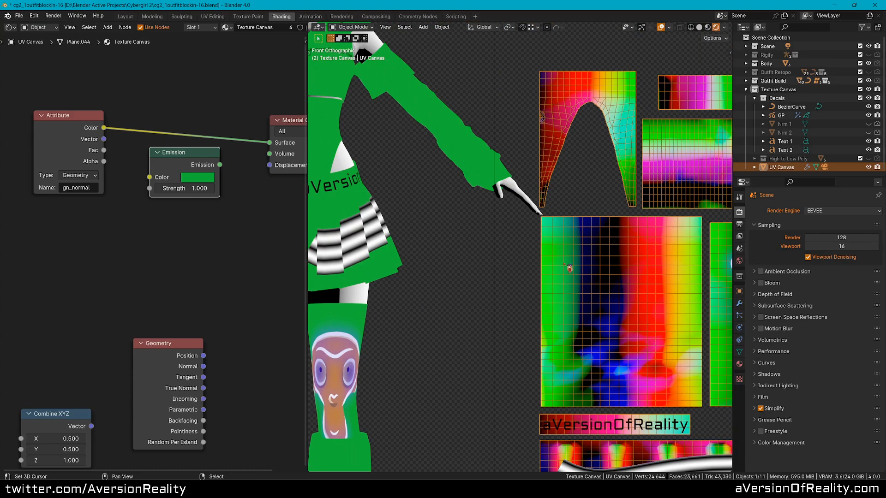
pyautogui.keyDown('shift'); pyautogui.moveTo(546, 232); pyautogui.dragTo(489, 200, button='middle'); pyautogui.keyUp('shift')
pyautogui.scroll(-1, 582, 221)
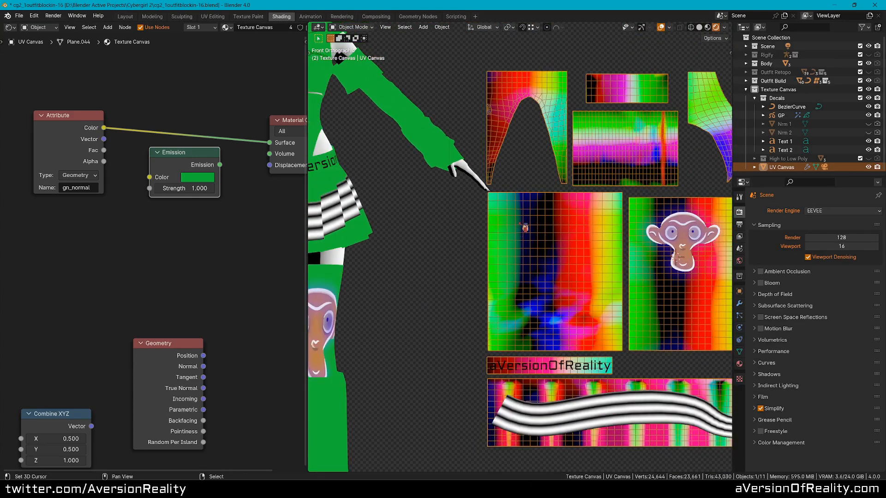
# Inspect the Auto Smooth normals settings of the outfit mesh, and compare them with those of the UV Canvas.
pyautogui.keyDown('shift'); pyautogui.moveTo(515, 226); pyautogui.dragTo(557, 224, button='middle'); pyautogui.keyUp('shift')
pyautogui.rightClick(401, 230)
pyautogui.click(739, 353)
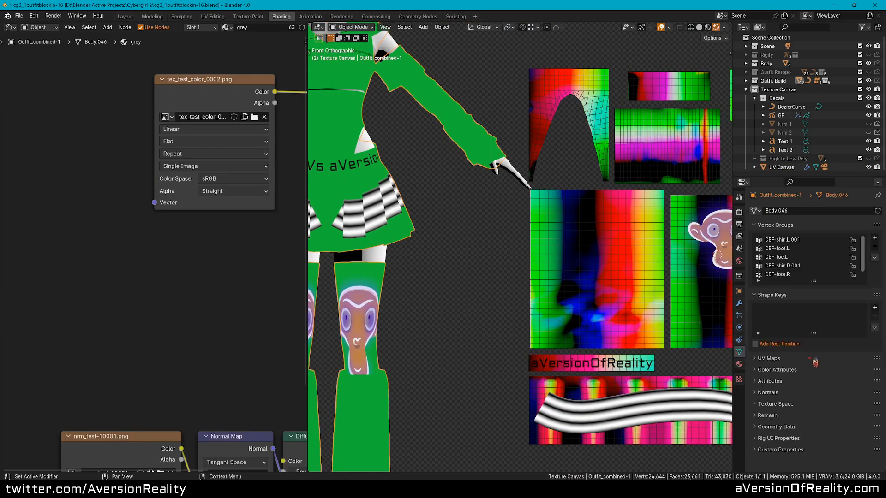
pyautogui.click(779, 359)
pyautogui.click(780, 359)
pyautogui.click(769, 393)
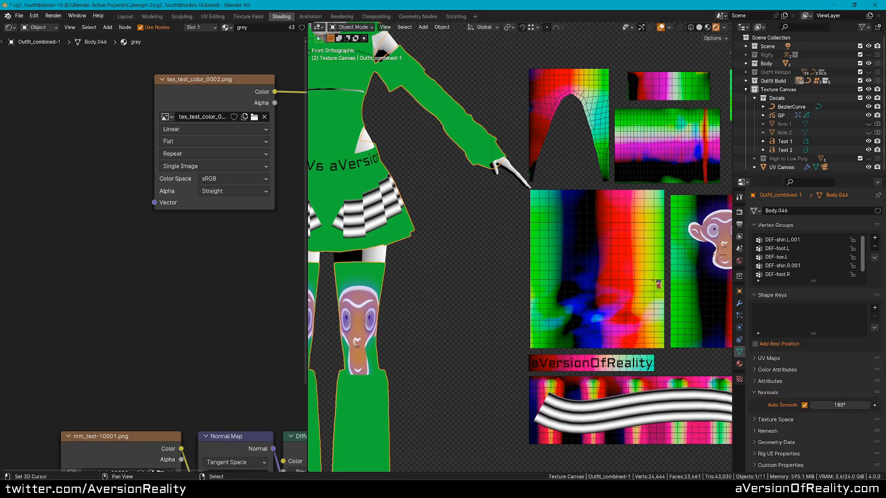
pyautogui.rightClick(652, 280)
pyautogui.moveTo(708, 283); pyautogui.dragTo(536, 273, button='middle')
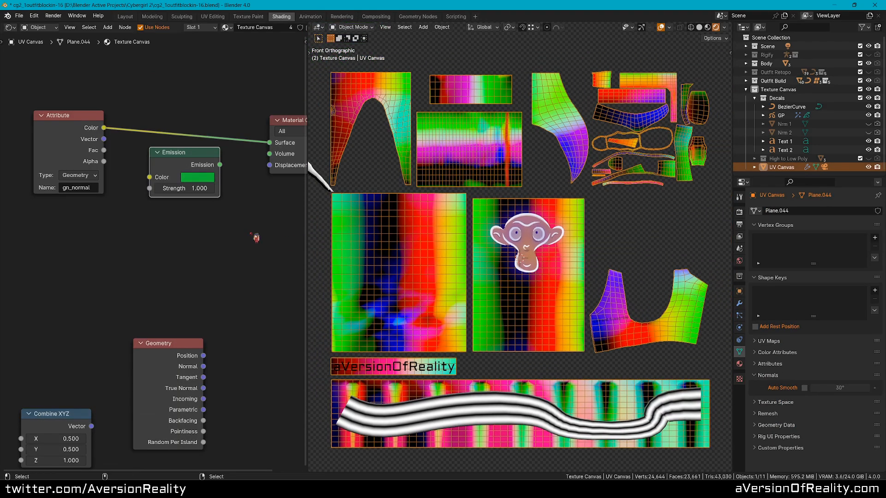
# Save the file, add a Diffuse BSDF to the canvas material, and connect it to the Surface output.
pyautogui.hotkey('ctrl', 's')
pyautogui.keyDown('shift'); pyautogui.moveTo(427, 241); pyautogui.dragTo(439, 245, button='middle'); pyautogui.keyUp('shift')
pyautogui.hotkey('shift', 'a')
pyautogui.click(162, 237)
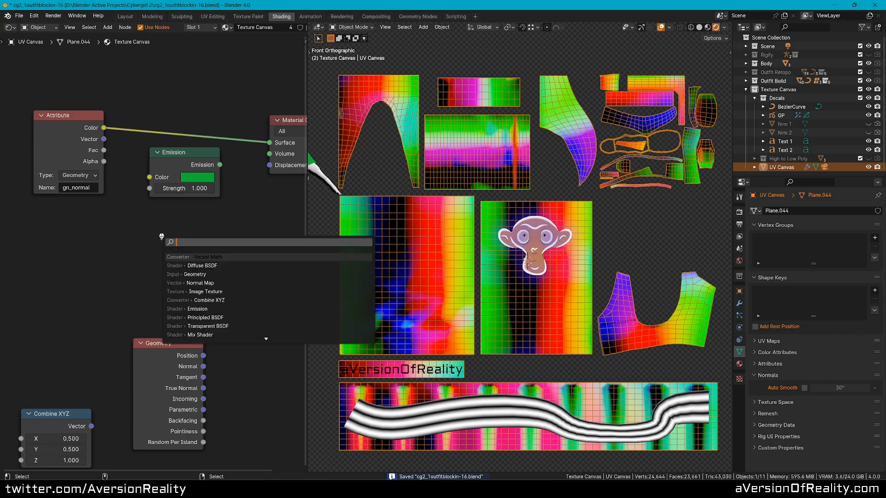
pyautogui.click(198, 266)
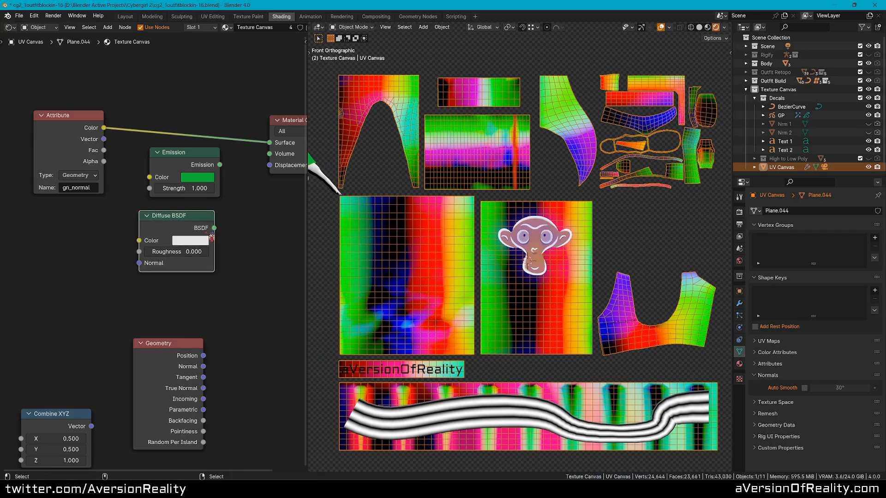
pyautogui.keyDown('ctrl'); pyautogui.keyDown('shift'); pyautogui.click(206, 227); pyautogui.keyUp('shift'); pyautogui.keyUp('ctrl')
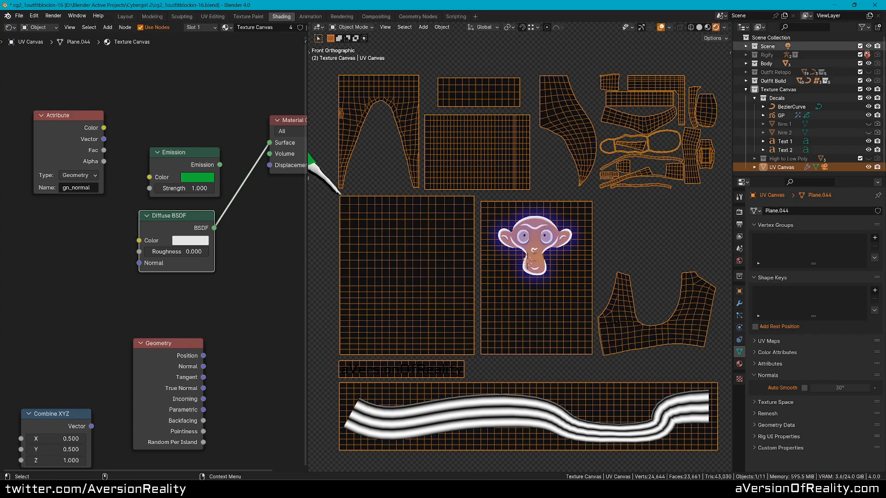
# Connect the gn_normal attribute's Vector output to the Normal input of the Diffuse BSDF.
pyautogui.click(746, 46)
pyautogui.click(746, 46)
pyautogui.keyDown('shift'); pyautogui.moveTo(457, 201); pyautogui.dragTo(512, 217, button='middle'); pyautogui.keyUp('shift')
pyautogui.scroll(-1, 604, 206)
pyautogui.scroll(-1, 545, 243)
pyautogui.scroll(2, 446, 204)
pyautogui.press('KP_1')
pyautogui.moveTo(104, 139); pyautogui.dragTo(144, 264)
pyautogui.keyDown('shift'); pyautogui.moveTo(533, 192); pyautogui.dragTo(456, 169, button='middle'); pyautogui.keyUp('shift')
# Try rotating the Sun light from the Scene collection to test the canvas shading, and reselect the UV Canvas.
pyautogui.click(752, 46)
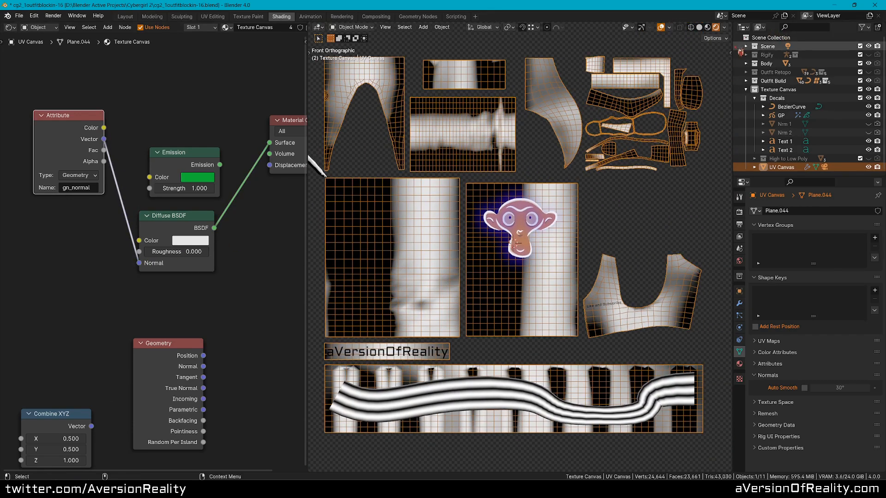
pyautogui.click(746, 46)
pyautogui.click(772, 55)
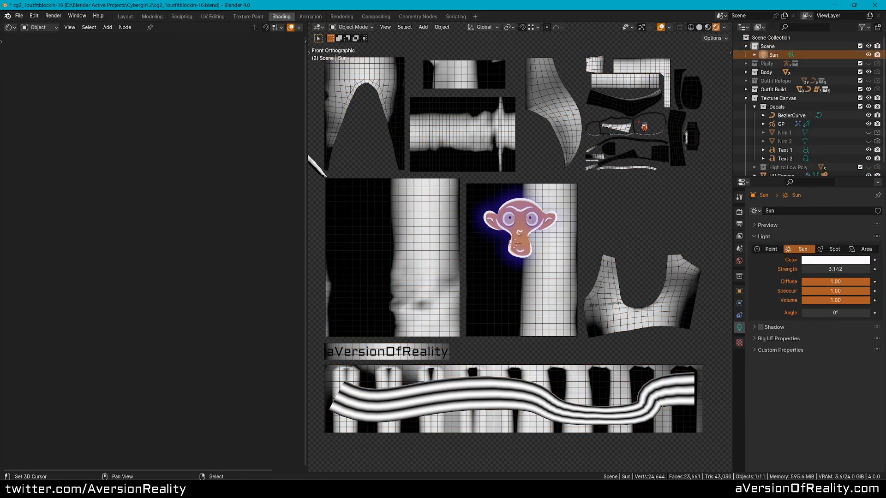
pyautogui.press('n')
pyautogui.press('n')
pyautogui.scroll(-5, 524, 153)
pyautogui.scroll(2, 521, 245)
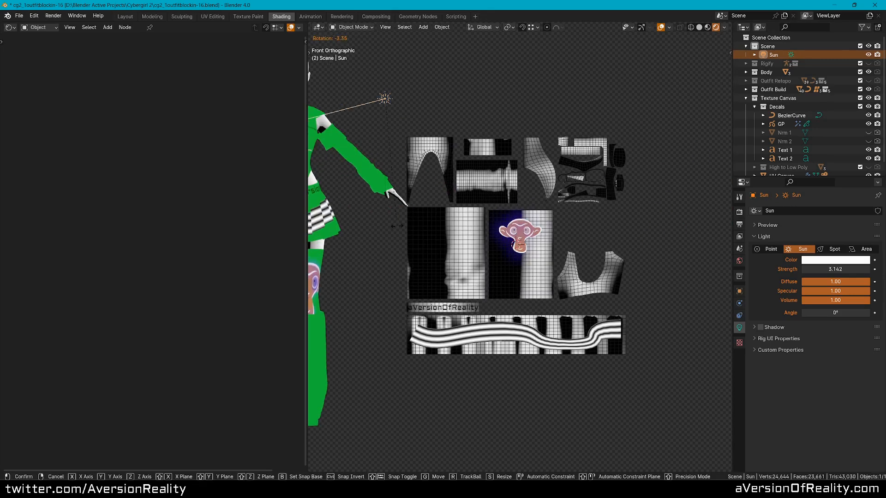
pyautogui.scroll(1, 507, 242)
pyautogui.click(457, 243)
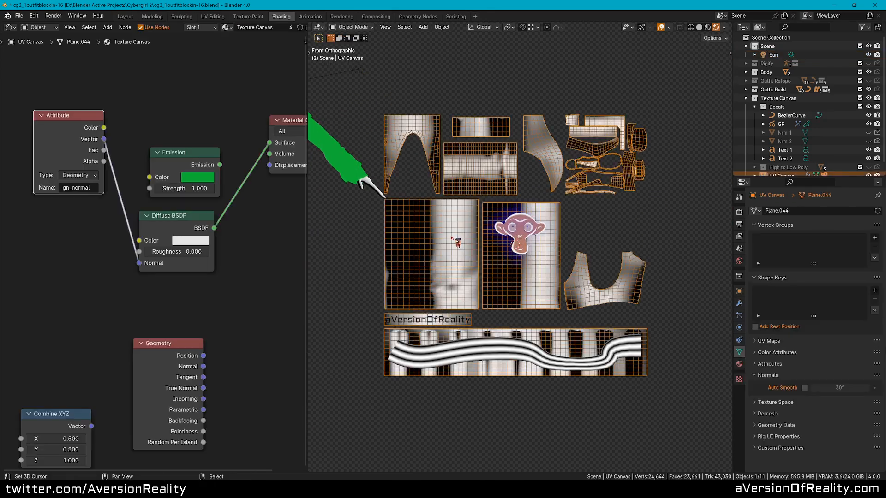
# Insert a Vector Math node set to Normalize between the gn_normal attribute and the Diffuse BSDF's Normal input.
pyautogui.keyDown('shift'); pyautogui.moveTo(333, 187); pyautogui.dragTo(452, 190, button='middle'); pyautogui.keyUp('shift')
pyautogui.moveTo(91, 133); pyautogui.dragTo(44, 207)
pyautogui.click(148, 137)
pyautogui.moveTo(147, 137); pyautogui.dragTo(153, 130, button='middle')
pyautogui.hotkey('shift', 'a')
pyautogui.click(116, 123)
pyautogui.write('vec')
pyautogui.press('Return')
pyautogui.click(72, 55)
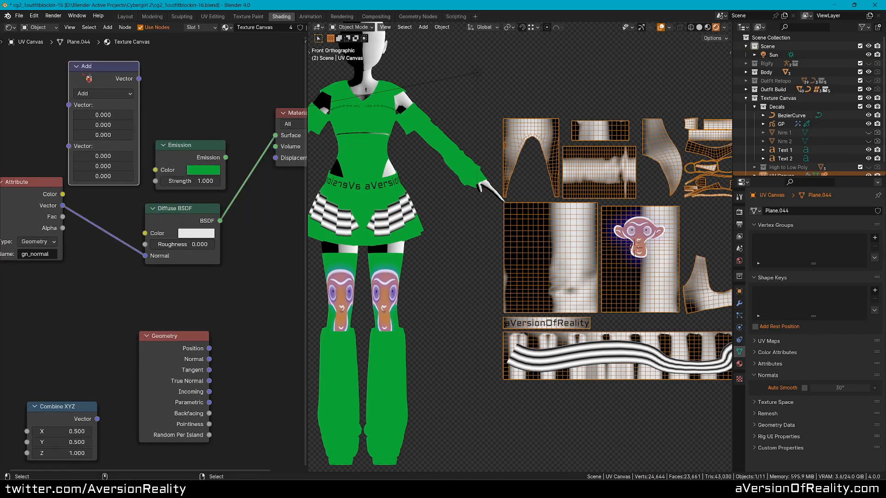
pyautogui.click(104, 93)
pyautogui.click(171, 115)
pyautogui.moveTo(138, 72); pyautogui.dragTo(99, 221)
# Hide the Attribute node's unused sockets and move it beside the Normalize node.
pyautogui.click(77, 68)
pyautogui.click(77, 67)
pyautogui.click(124, 140)
pyautogui.click(39, 207)
pyautogui.hotkey('ctrl', 'h')
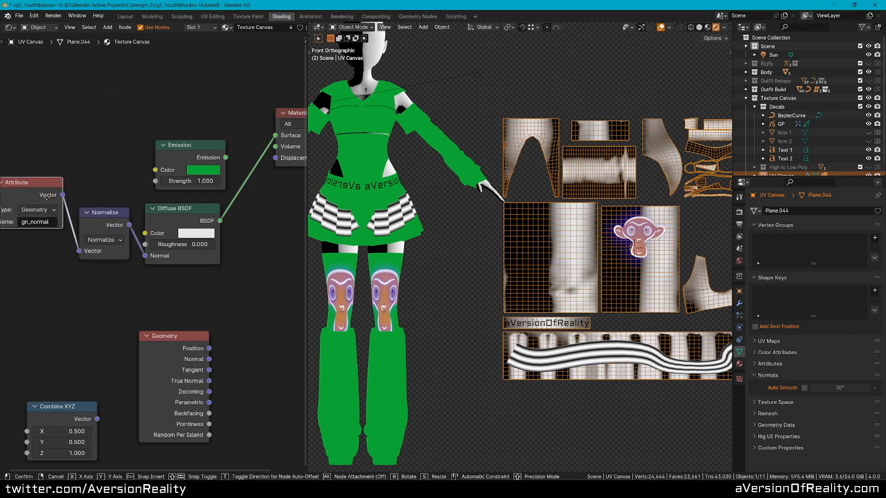
pyautogui.moveTo(37, 184); pyautogui.dragTo(43, 217)
pyautogui.click(105, 126)
# Save the file and render the diffuse-shaded canvas, closing the render when it is done.
pyautogui.hotkey('ctrl', 's')
pyautogui.press('F12')
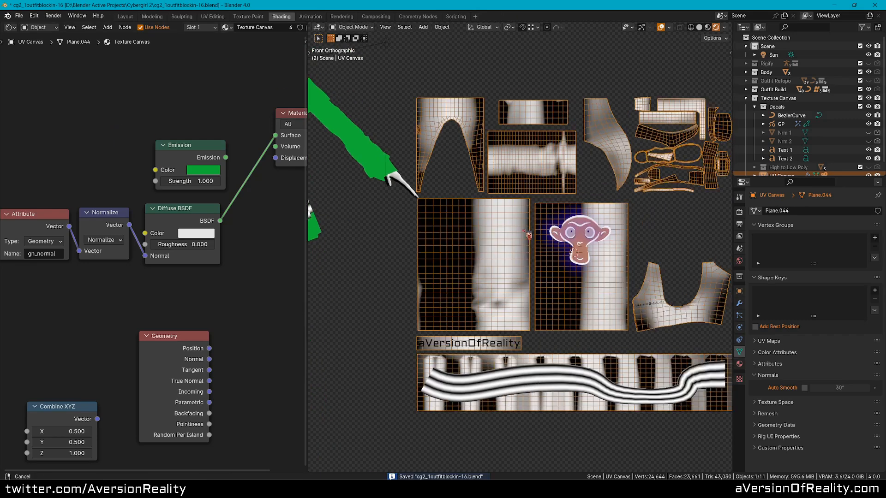
pyautogui.press('Escape')
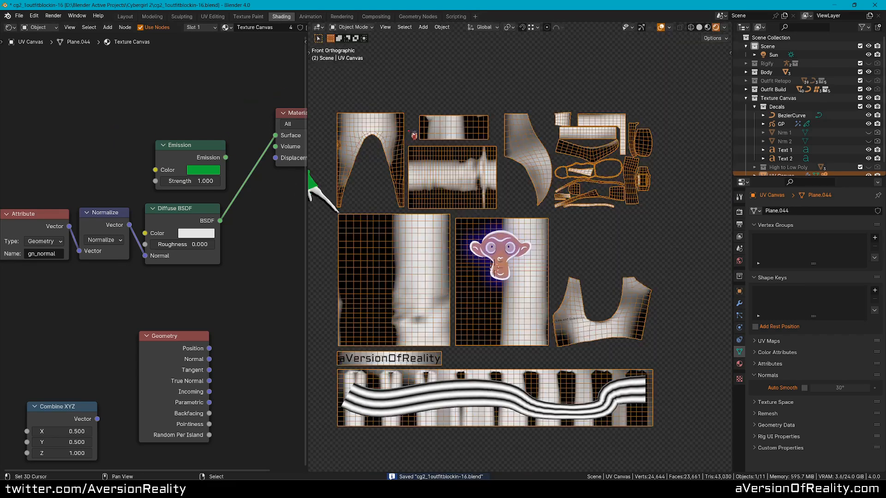
# Select the outfit mesh and reload its material's images with Node Wrangler.
pyautogui.keyDown('shift'); pyautogui.moveTo(353, 90); pyautogui.dragTo(485, 108, button='middle'); pyautogui.keyUp('shift')
pyautogui.rightClick(438, 173)
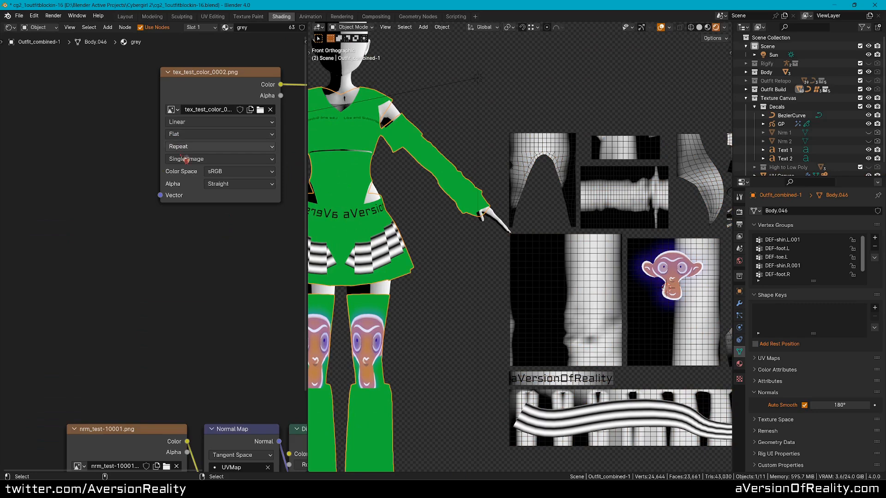
pyautogui.moveTo(278, 164); pyautogui.dragTo(153, 166, button='middle')
pyautogui.press('n')
pyautogui.click(259, 182)
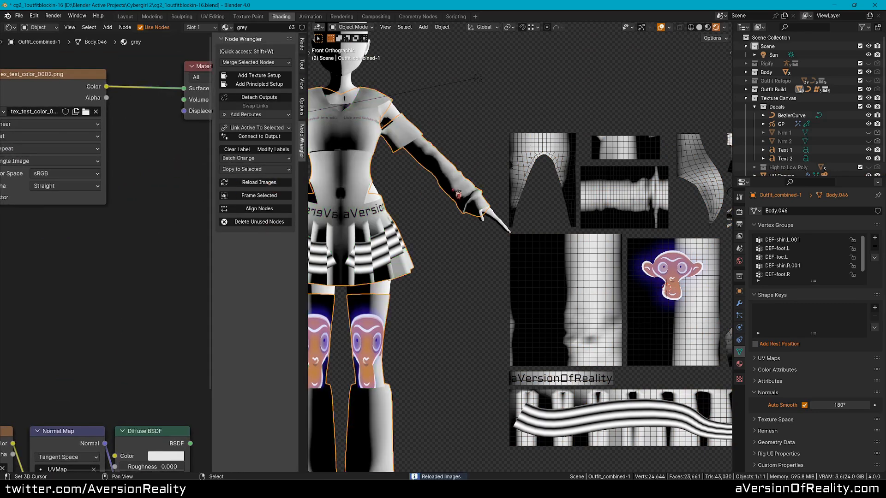
# Examine the rendered lighting texture on the outfit and compare it with the UV canvas.
pyautogui.keyDown('shift'); pyautogui.moveTo(460, 196); pyautogui.dragTo(558, 212, button='middle'); pyautogui.keyUp('shift')
pyautogui.scroll(1, 519, 247)
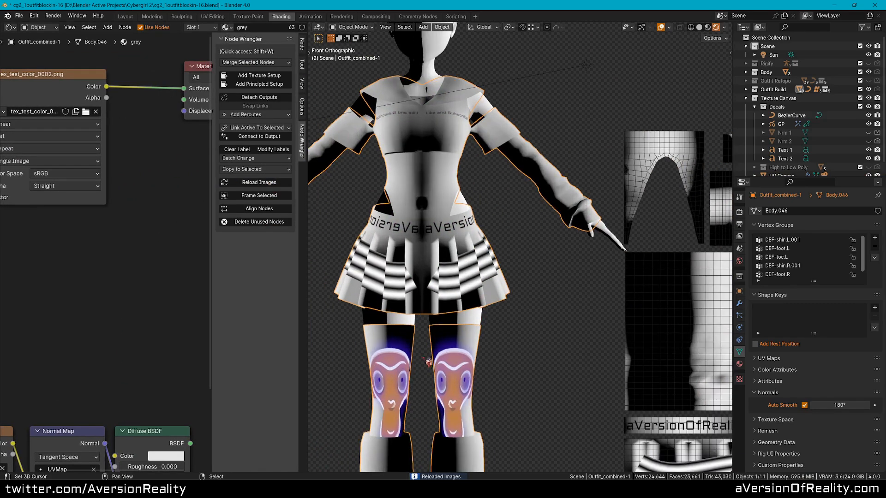
pyautogui.keyDown('shift'); pyautogui.moveTo(508, 330); pyautogui.dragTo(508, 226, button='middle'); pyautogui.keyUp('shift')
pyautogui.scroll(-1, 475, 261)
pyautogui.keyDown('shift'); pyautogui.moveTo(516, 108); pyautogui.dragTo(525, 236, button='middle'); pyautogui.keyUp('shift')
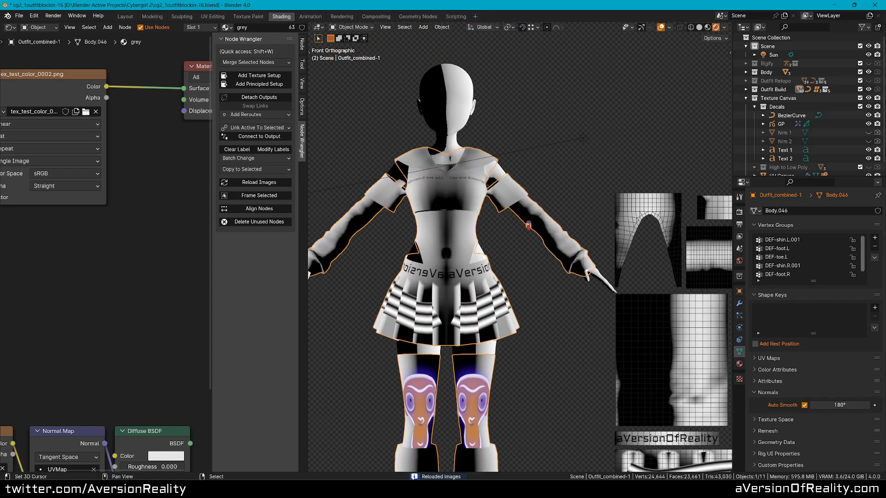
pyautogui.scroll(1, 529, 240)
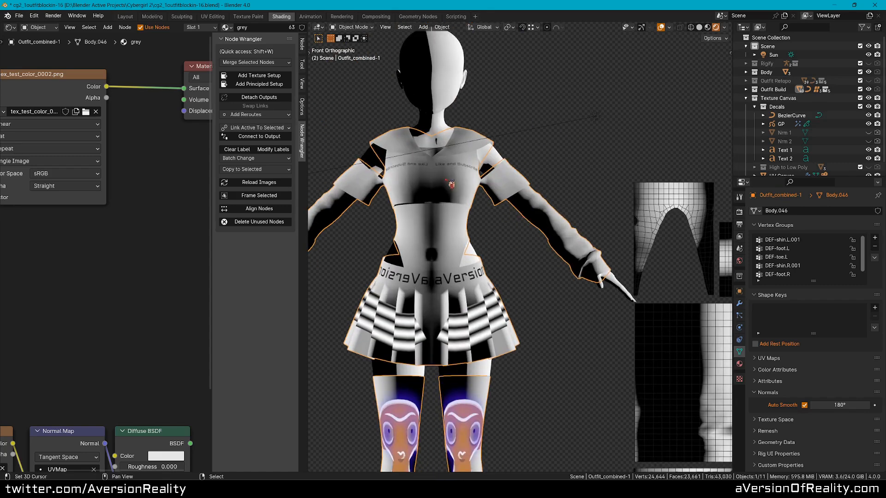
pyautogui.scroll(5, 463, 210)
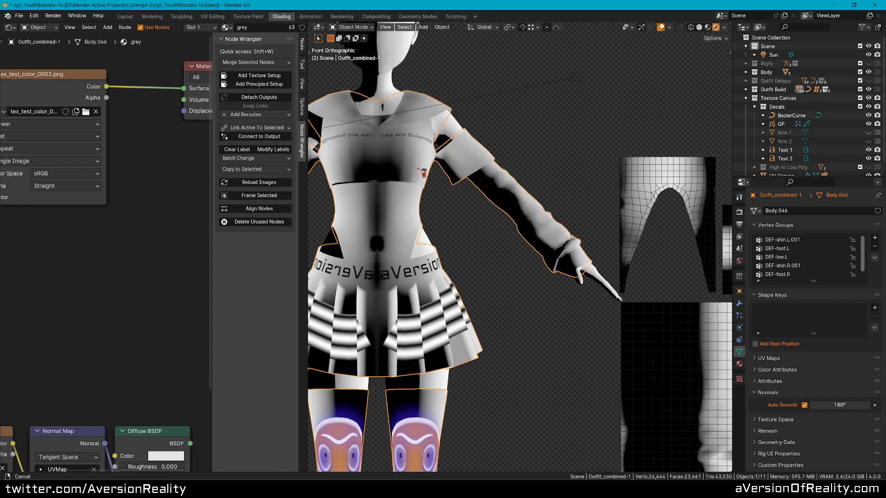
pyautogui.scroll(-5, 507, 248)
pyautogui.scroll(2, 503, 231)
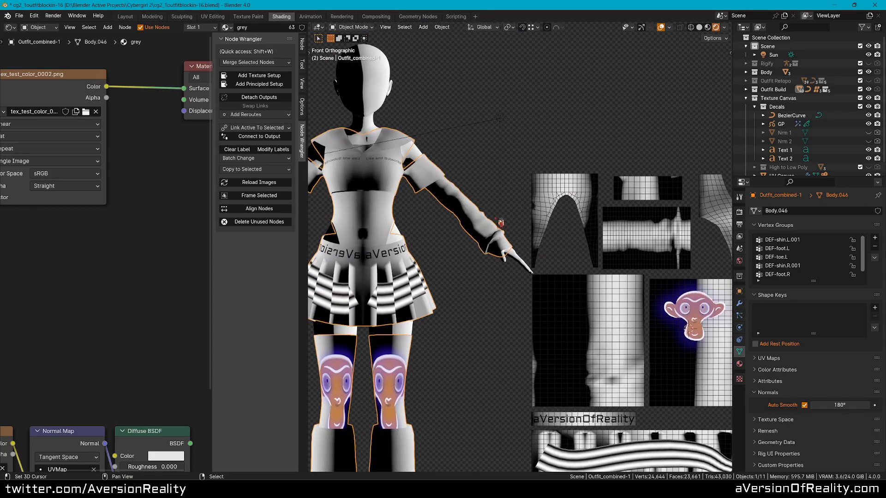
pyautogui.keyDown('shift'); pyautogui.moveTo(552, 266); pyautogui.dragTo(385, 200, button='middle'); pyautogui.keyUp('shift')
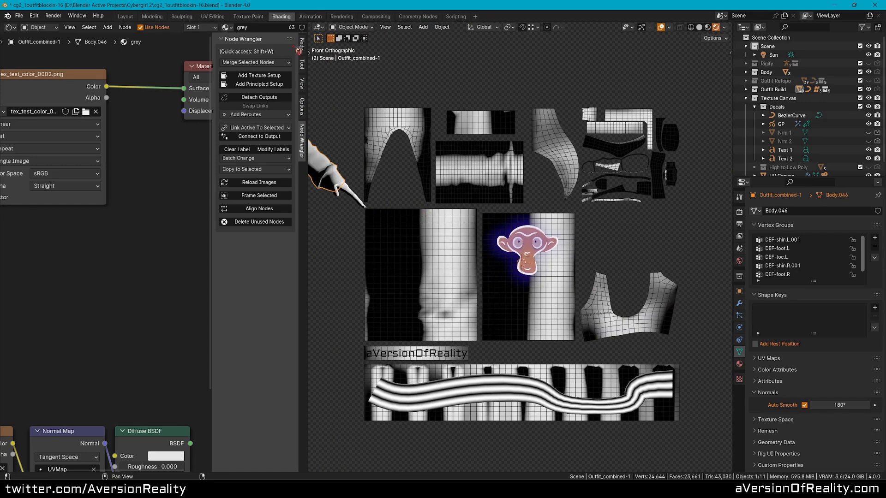
# Reselect the UV Canvas, save the file, and widen the shader node editor.
pyautogui.click(385, 205)
pyautogui.keyDown('shift'); pyautogui.moveTo(331, 51); pyautogui.dragTo(401, 97, button='middle'); pyautogui.keyUp('shift')
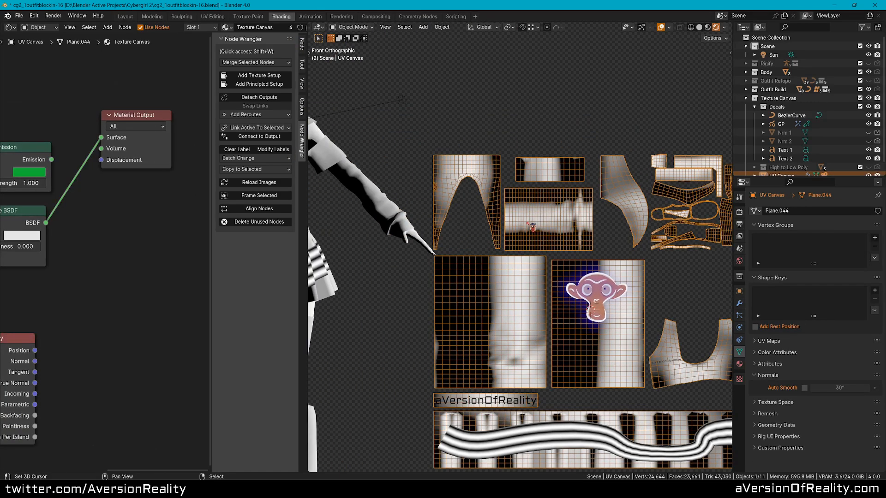
pyautogui.hotkey('ctrl', 's')
pyautogui.moveTo(115, 197); pyautogui.dragTo(223, 208, button='middle')
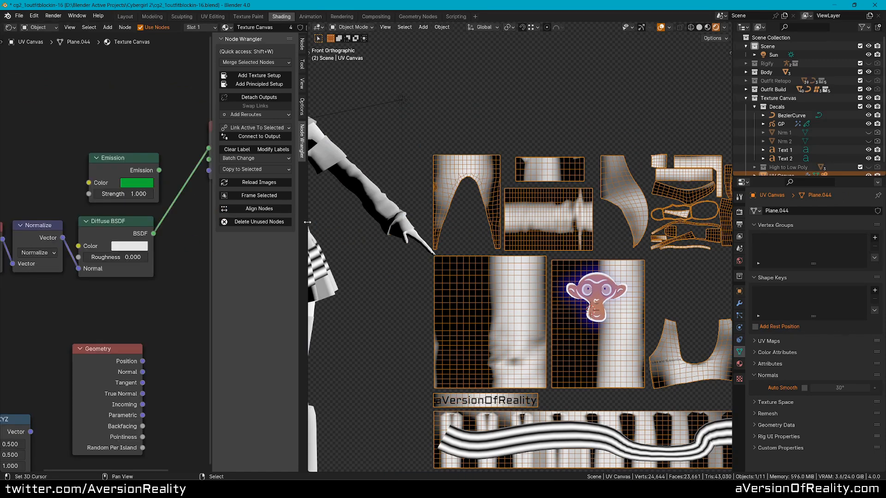
pyautogui.moveTo(307, 223); pyautogui.dragTo(406, 222)
pyautogui.moveTo(34, 167); pyautogui.dragTo(45, 162, button='middle')
# Try an Ambient Occlusion node in the canvas material, connecting its Color to the Surface output.
pyautogui.moveTo(159, 91); pyautogui.dragTo(151, 112, button='middle')
pyautogui.hotkey('shift', 'a')
pyautogui.press('Escape')
pyautogui.hotkey('shift', 'a')
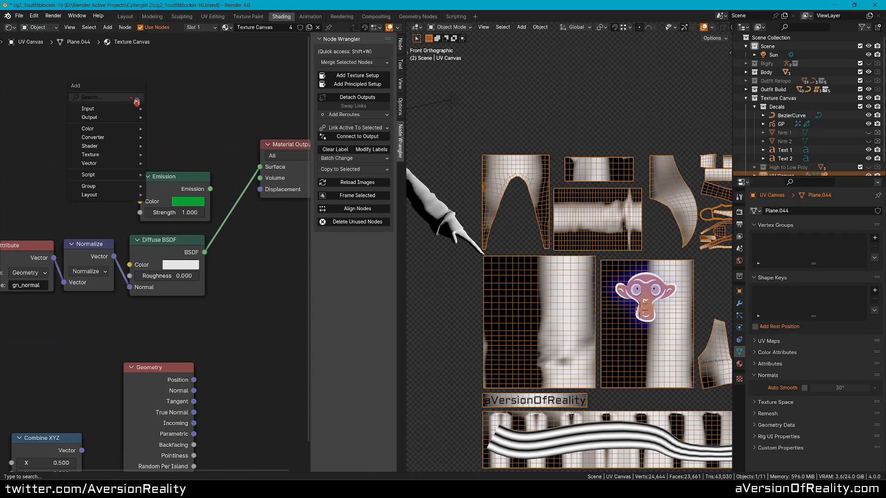
pyautogui.write('am')
pyautogui.click(173, 147)
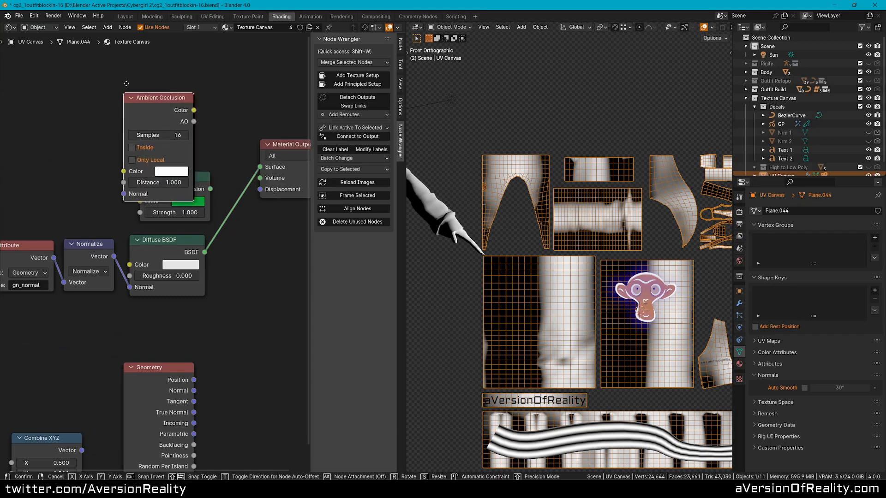
pyautogui.click(181, 70)
pyautogui.keyDown('ctrl'); pyautogui.keyDown('shift'); pyautogui.click(181, 72); pyautogui.keyUp('shift'); pyautogui.keyUp('ctrl')
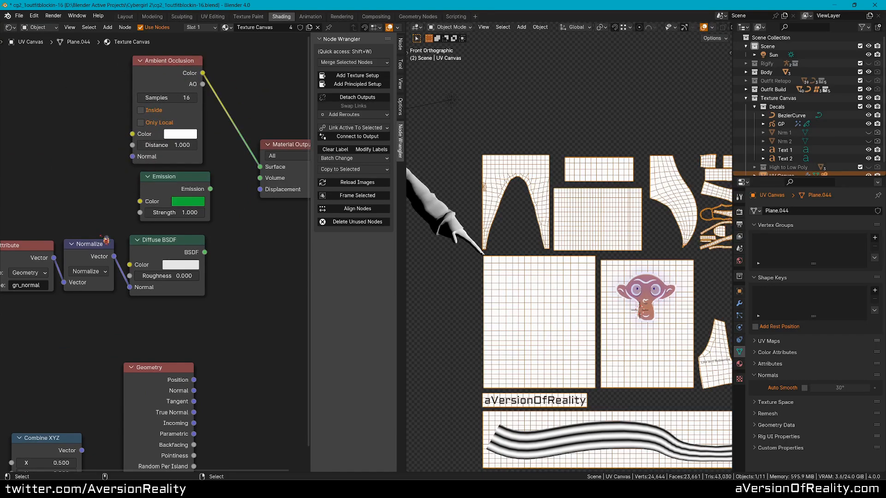
# Connect the Normalize node's Vector to the Ambient Occlusion node's Normal and reposition the Ambient Occlusion node.
pyautogui.moveTo(123, 261); pyautogui.dragTo(132, 156)
pyautogui.keyDown('shift'); pyautogui.moveTo(627, 315); pyautogui.dragTo(620, 323, button='middle'); pyautogui.keyUp('shift')
pyautogui.moveTo(227, 247); pyautogui.dragTo(238, 257, button='middle')
pyautogui.keyDown('shift'); pyautogui.moveTo(519, 196); pyautogui.dragTo(538, 217, button='middle'); pyautogui.keyUp('shift')
pyautogui.moveTo(192, 75); pyautogui.dragTo(198, 72)
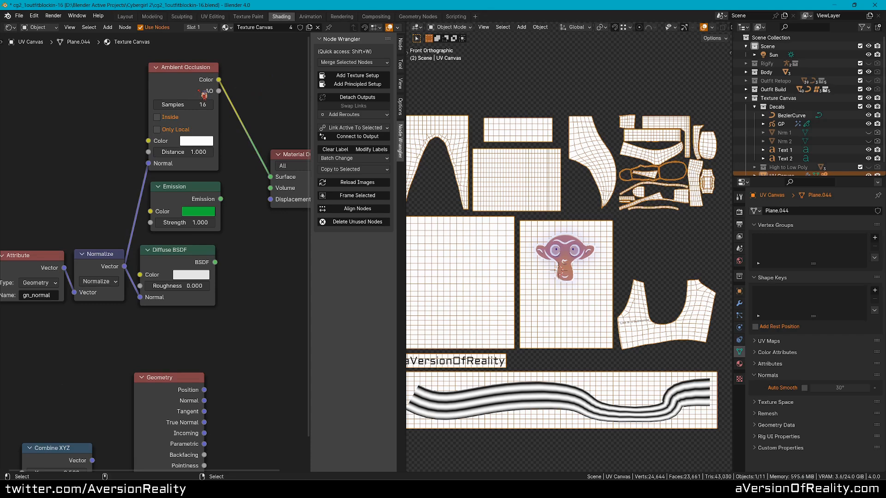
pyautogui.keyDown('shift'); pyautogui.moveTo(528, 155); pyautogui.dragTo(545, 151, button='middle'); pyautogui.keyUp('shift')
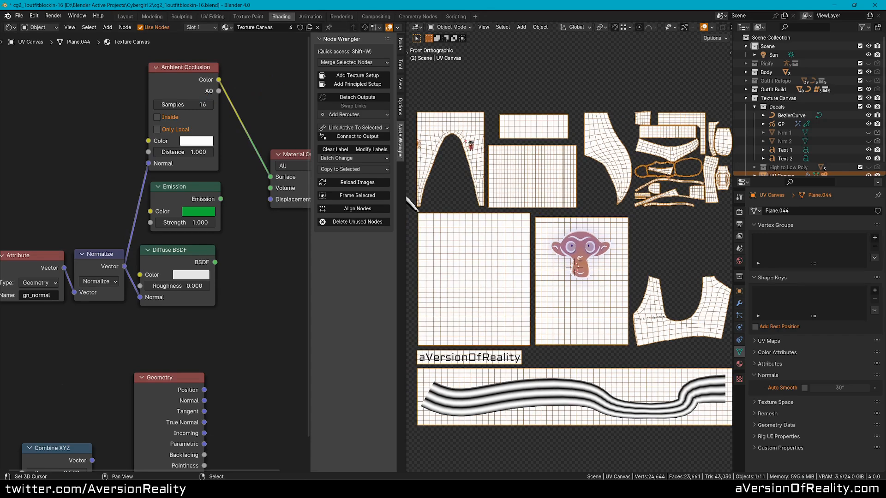
# Reconnect the Emission node to the Surface output, save the file, and delete the Ambient Occlusion node.
pyautogui.press('n')
pyautogui.keyDown('shift'); pyautogui.moveTo(576, 139); pyautogui.dragTo(566, 143, button='middle'); pyautogui.keyUp('shift')
pyautogui.scroll(-1, 569, 145)
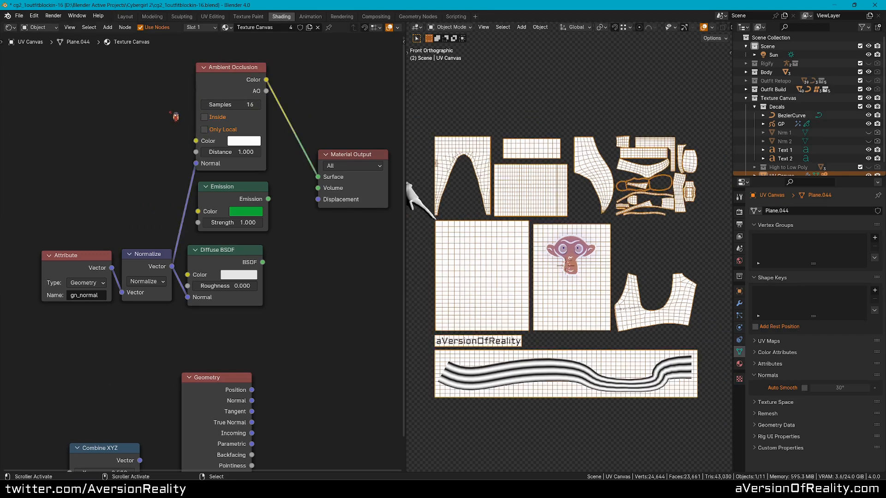
pyautogui.scroll(1, 176, 116)
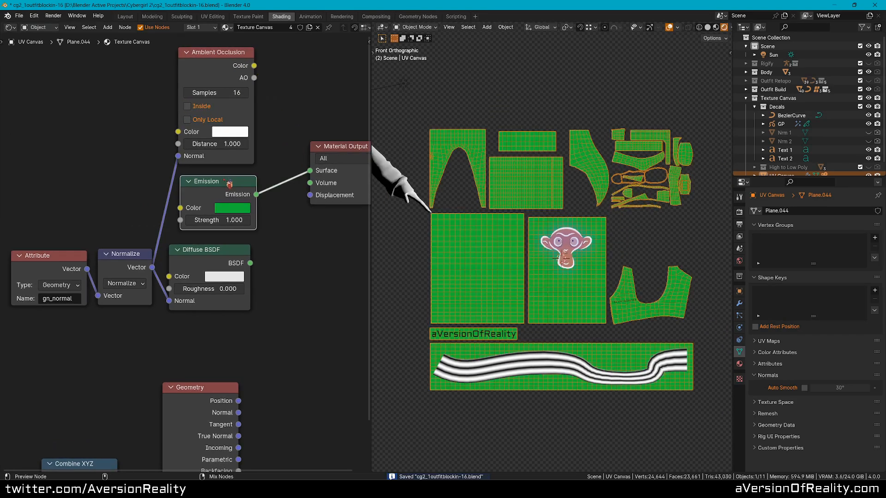
pyautogui.hotkey('ctrl', 's')
pyautogui.press('x')
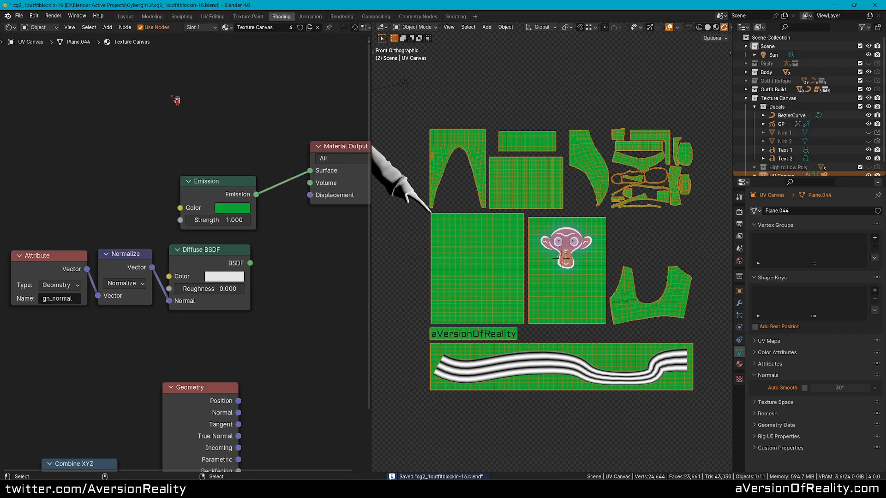
pyautogui.scroll(1, 611, 189)
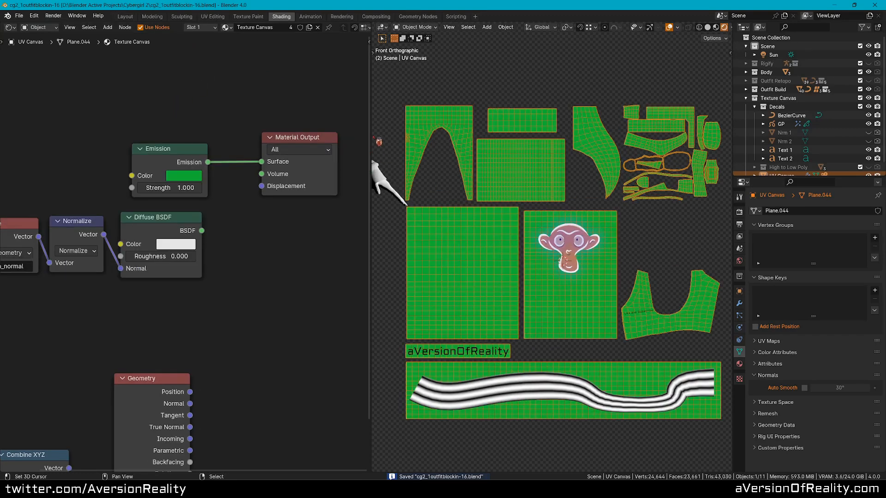
# Widen the viewport, enable the Nrm 1 decal for viewport and render, and move it about 0.237 in X and 0.147 in Z onto the large square canvas island.
pyautogui.moveTo(370, 141); pyautogui.dragTo(304, 142)
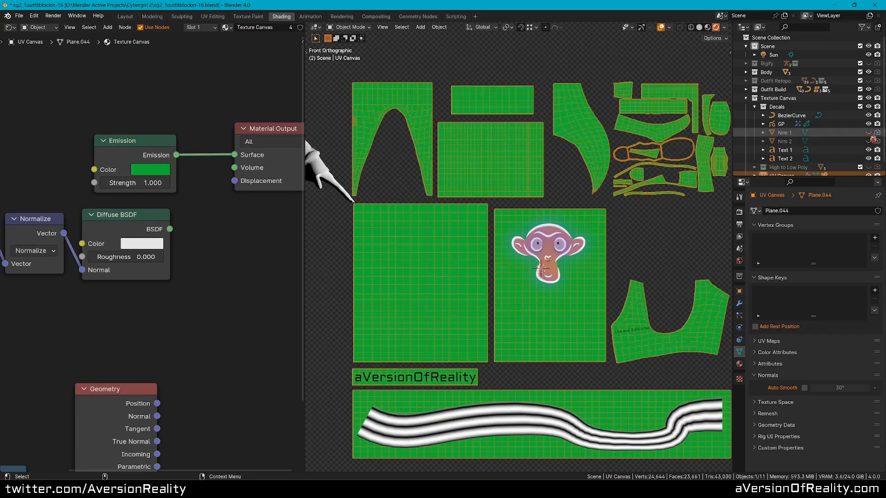
pyautogui.click(868, 133)
pyautogui.click(877, 133)
pyautogui.keyDown('shift'); pyautogui.moveTo(479, 300); pyautogui.dragTo(536, 256, button='middle'); pyautogui.keyUp('shift')
pyautogui.rightClick(402, 278)
pyautogui.scroll(1, 399, 280)
pyautogui.press('g')
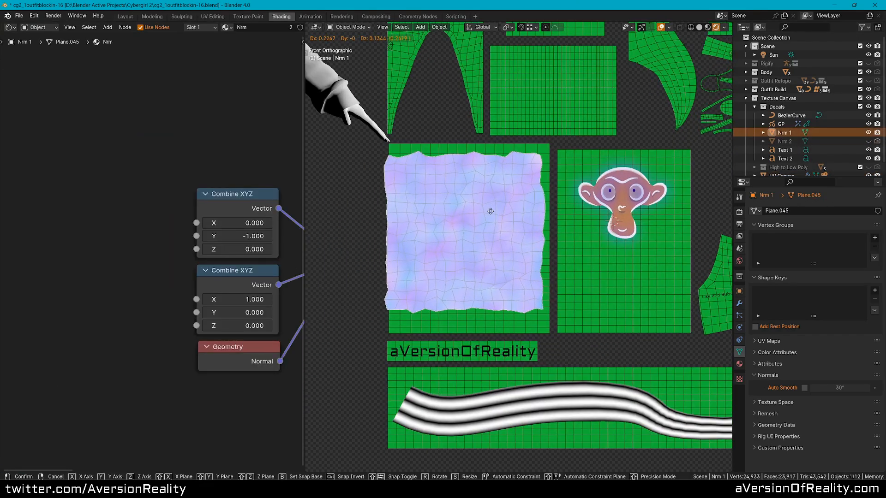
pyautogui.click(500, 213)
pyautogui.moveTo(500, 213); pyautogui.dragTo(511, 192, button='middle')
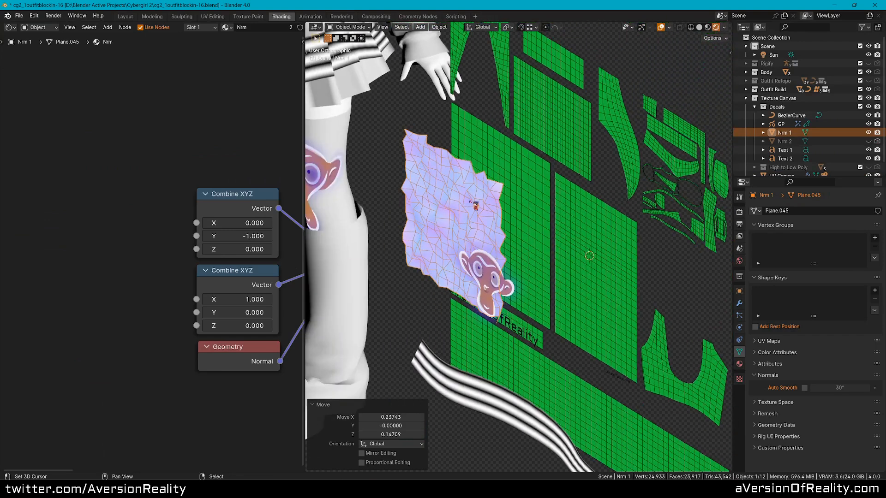
pyautogui.press('KP_1')
# Preview the Geometry node's Normal output directly on the Nrm 1 decal and inspect the plane from an angle and the front.
pyautogui.moveTo(287, 154); pyautogui.dragTo(118, 130, button='middle')
pyautogui.scroll(-1, 181, 126)
pyautogui.moveTo(181, 126); pyautogui.dragTo(154, 105, button='middle')
pyautogui.click(186, 167)
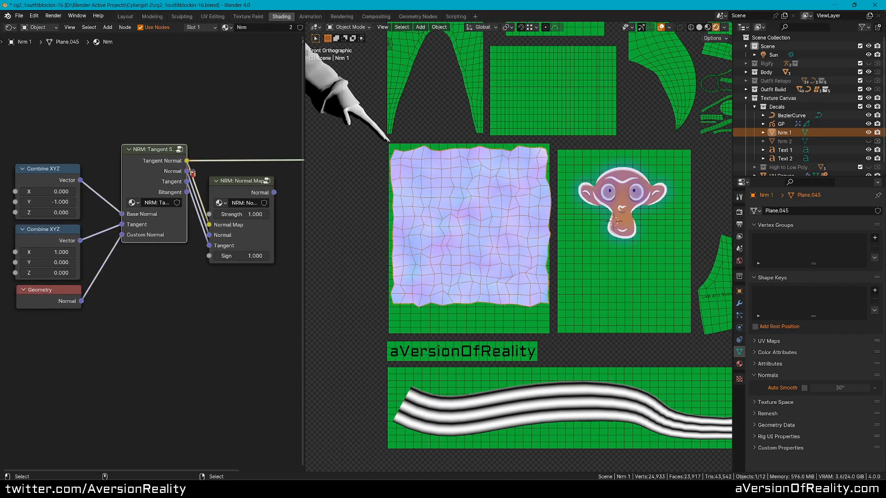
pyautogui.click(464, 195)
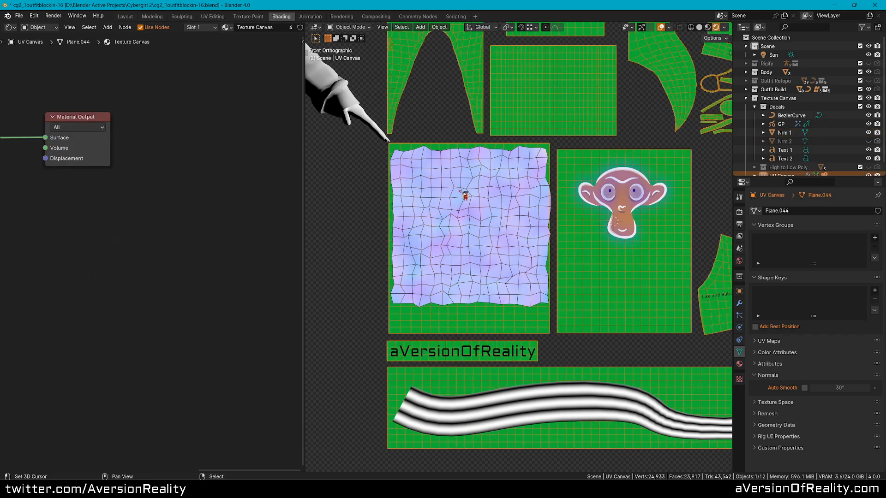
pyautogui.click(465, 201)
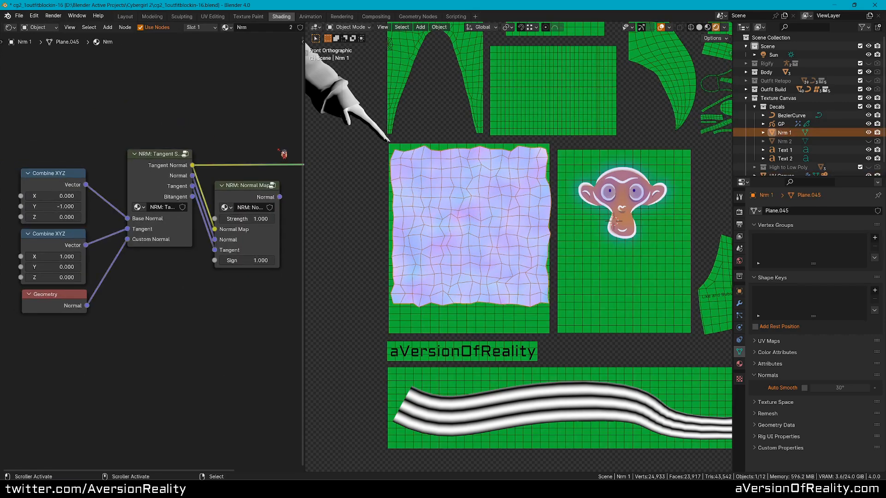
pyautogui.moveTo(236, 139); pyautogui.dragTo(186, 136, button='middle')
pyautogui.keyDown('ctrl'); pyautogui.keyDown('shift'); pyautogui.click(51, 304); pyautogui.keyUp('shift'); pyautogui.keyUp('ctrl')
pyautogui.moveTo(580, 163); pyautogui.dragTo(530, 191, button='middle')
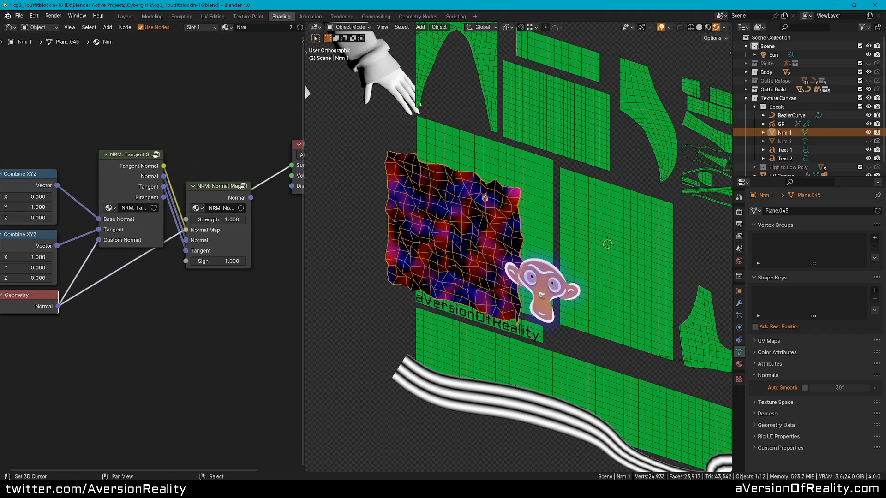
pyautogui.scroll(2, 427, 217)
pyautogui.moveTo(457, 196); pyautogui.dragTo(489, 185, button='middle')
pyautogui.press('KP_1')
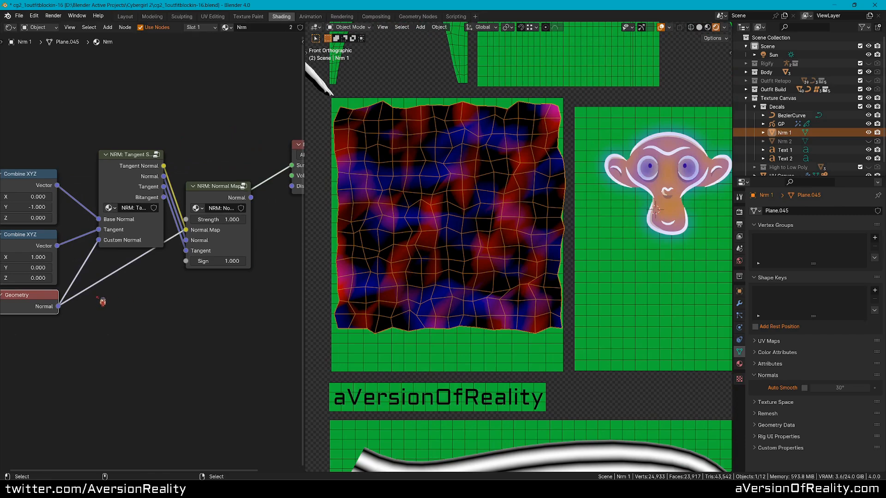
# Reconnect the tangent-space group's Tangent Normal output to the Nrm 1 material's Surface output, inspect the decal, and save the file.
pyautogui.moveTo(70, 304); pyautogui.dragTo(104, 303, button='middle')
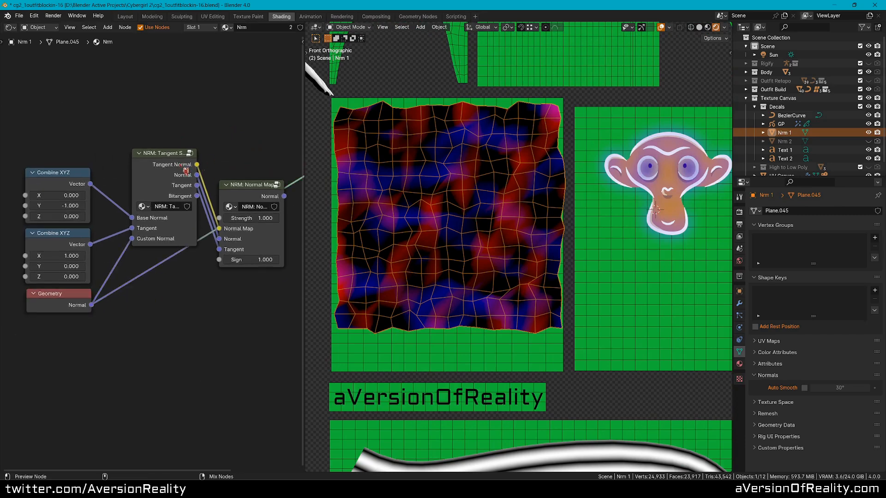
pyautogui.keyDown('ctrl'); pyautogui.keyDown('shift'); pyautogui.click(185, 170); pyautogui.keyUp('shift'); pyautogui.keyUp('ctrl')
pyautogui.click(113, 155)
pyautogui.moveTo(98, 145); pyautogui.dragTo(127, 137, button='middle')
pyautogui.scroll(1, 125, 200)
pyautogui.moveTo(471, 130); pyautogui.dragTo(463, 184, button='middle')
pyautogui.scroll(1, 150, 254)
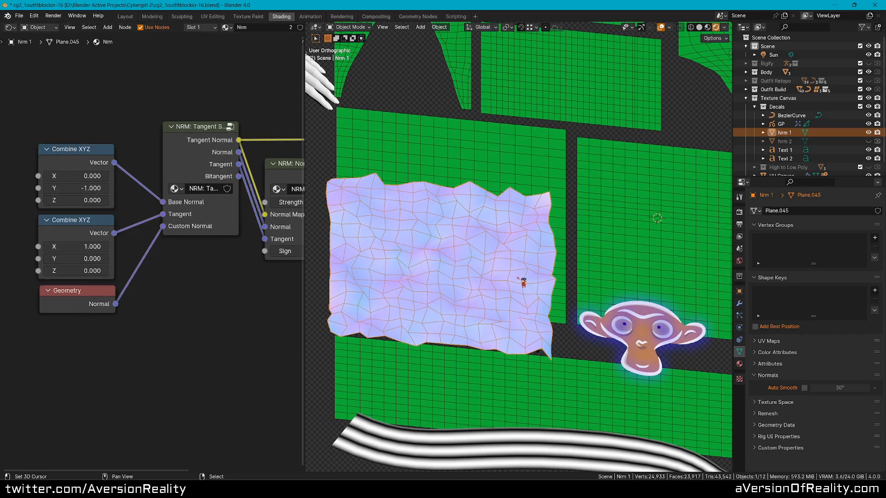
pyautogui.press('KP_1')
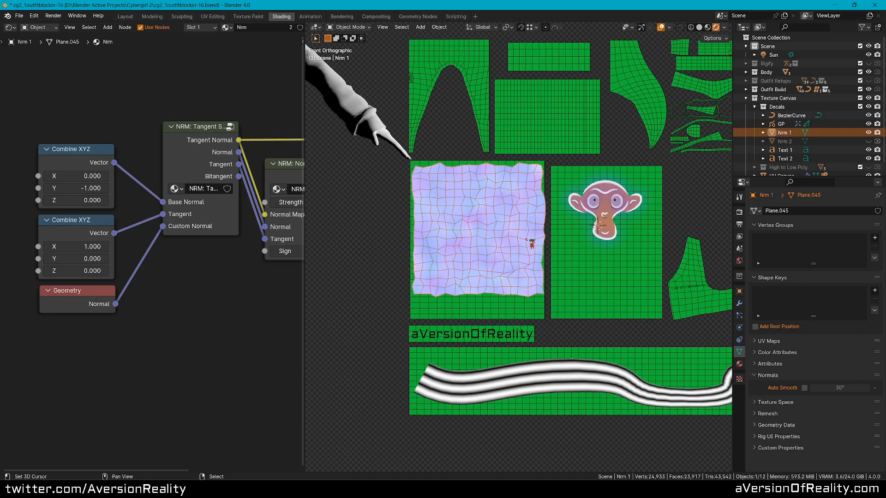
pyautogui.scroll(1, 464, 169)
pyautogui.hotkey('ctrl', 's')
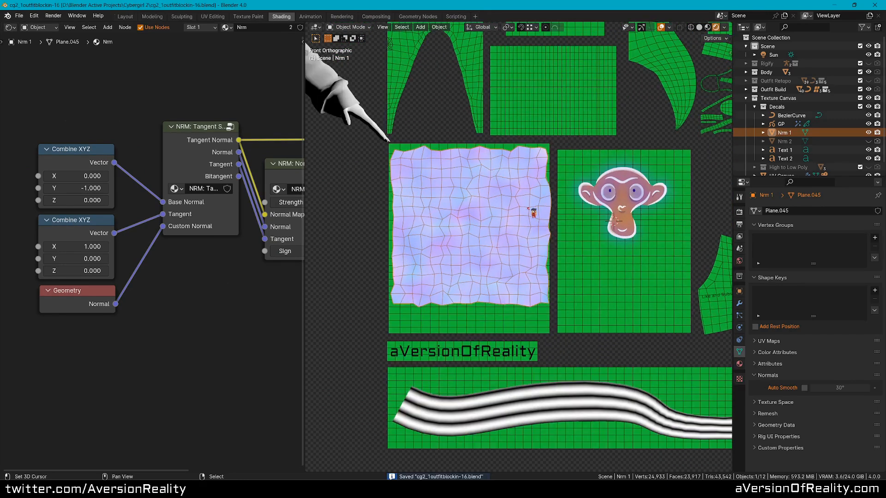
# In the UV Canvas material, connect the Combine XYZ node's Vector to the Surface output and place the node beside Emission.
pyautogui.click(613, 292)
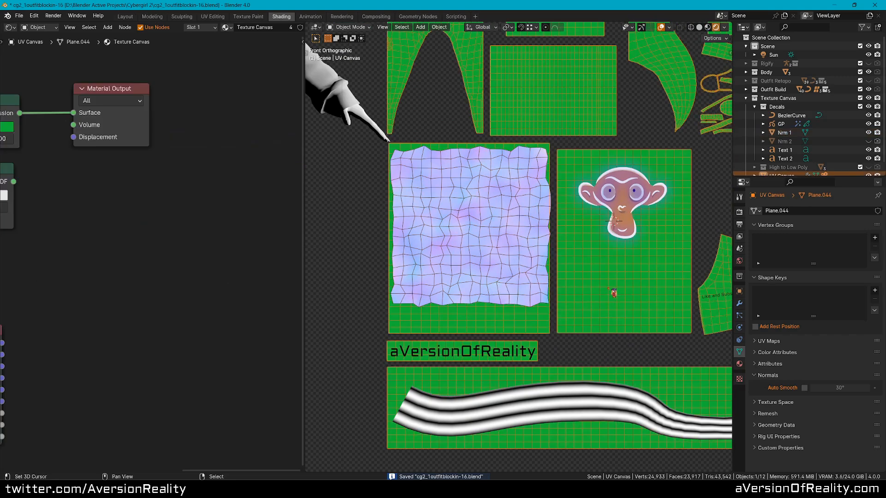
pyautogui.moveTo(194, 263); pyautogui.dragTo(203, 201, button='middle')
pyautogui.moveTo(68, 327); pyautogui.dragTo(87, 219)
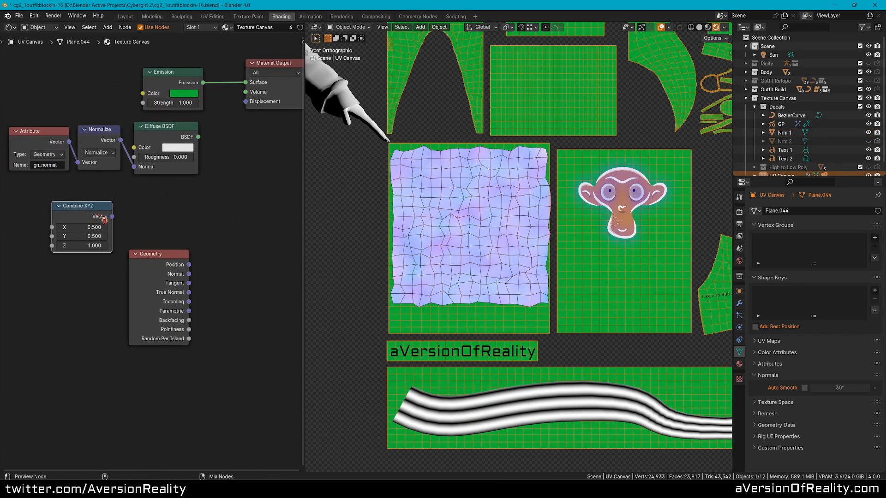
pyautogui.keyDown('ctrl'); pyautogui.keyDown('shift'); pyautogui.click(101, 215); pyautogui.keyUp('shift'); pyautogui.keyUp('ctrl')
pyautogui.moveTo(213, 214); pyautogui.dragTo(212, 275, button='middle')
pyautogui.moveTo(83, 276); pyautogui.dragTo(93, 117)
# Hide the BezierCurve, GP, Text 1 and Text 2 decals and save the file.
pyautogui.click(868, 115)
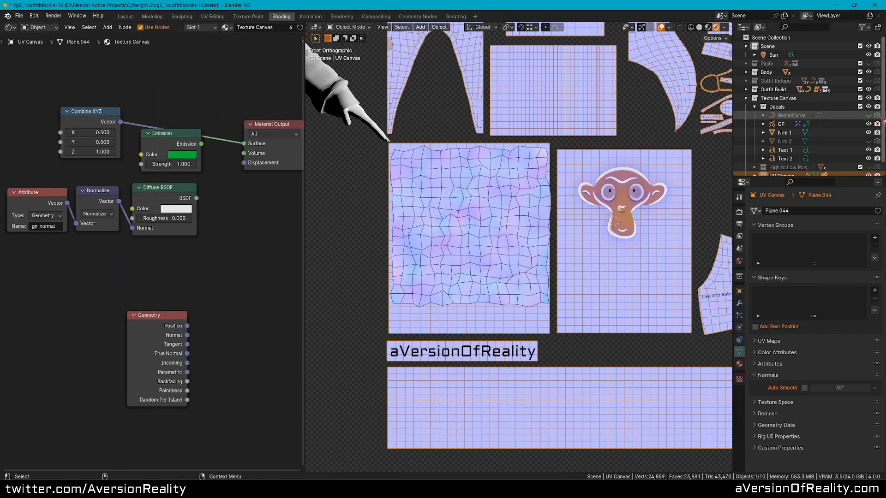
pyautogui.click(868, 124)
pyautogui.click(868, 149)
pyautogui.click(868, 159)
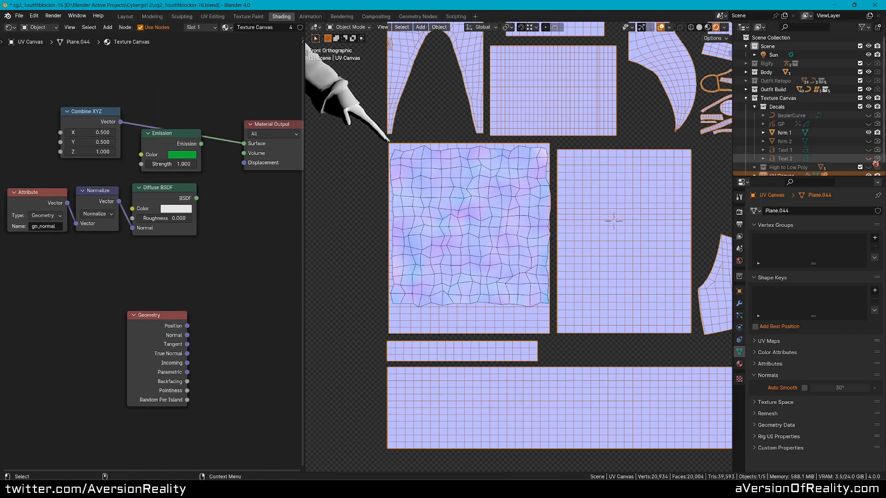
pyautogui.keyDown('shift'); pyautogui.moveTo(619, 161); pyautogui.dragTo(592, 176, button='middle'); pyautogui.keyUp('shift')
pyautogui.hotkey('ctrl', 's')
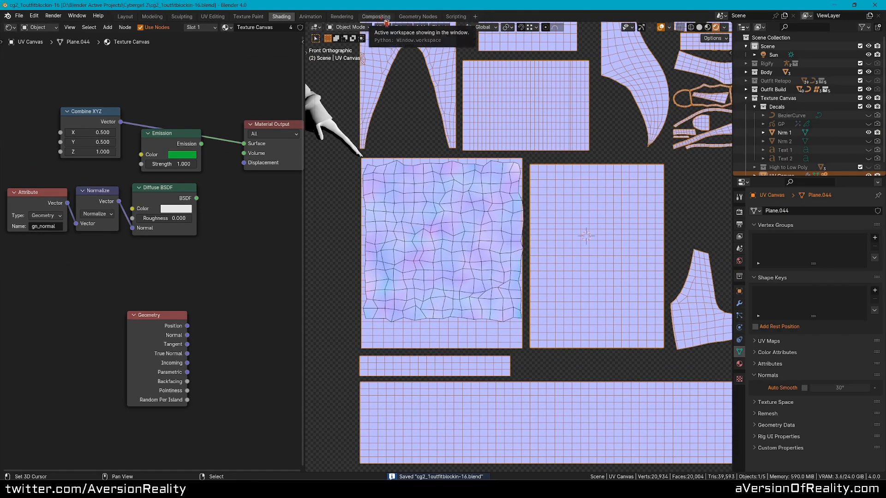
# In the Compositing workspace, add a File Output input with subpath tex_test_nrm_ and disable its Save as Render option.
pyautogui.click(382, 17)
pyautogui.press('Escape')
pyautogui.scroll(-1, 495, 156)
pyautogui.moveTo(383, 157); pyautogui.dragTo(394, 138, button='middle')
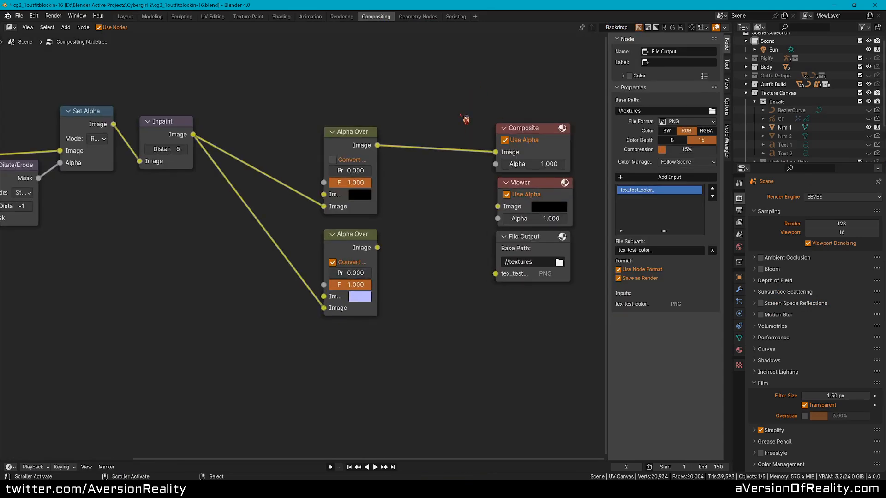
pyautogui.click(529, 242)
pyautogui.moveTo(377, 248); pyautogui.dragTo(384, 250)
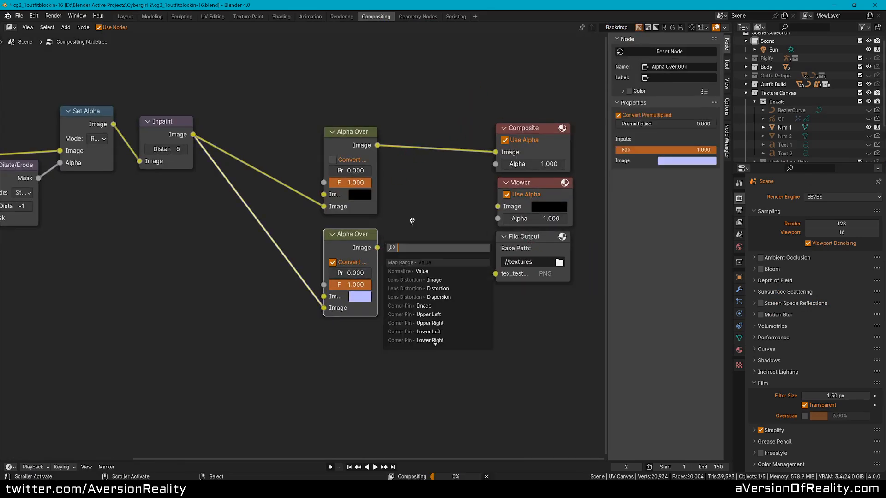
pyautogui.click(549, 248)
pyautogui.click(670, 193)
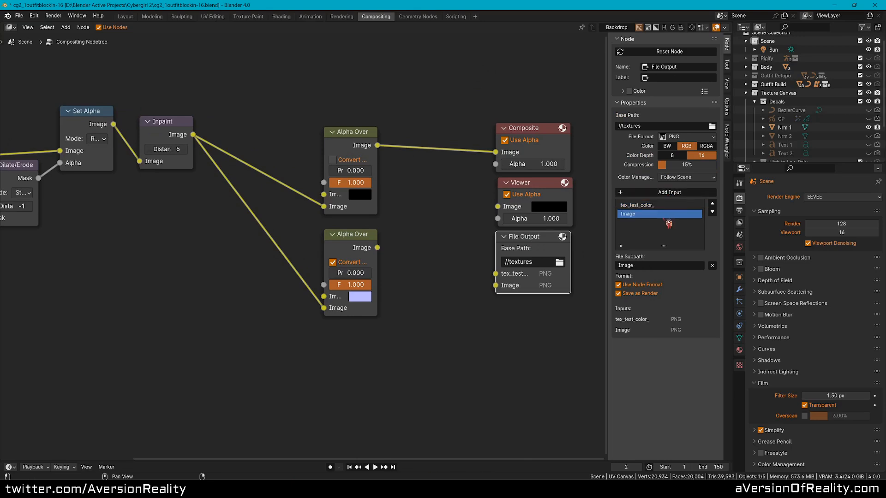
pyautogui.doubleClick(661, 216)
pyautogui.click(641, 294)
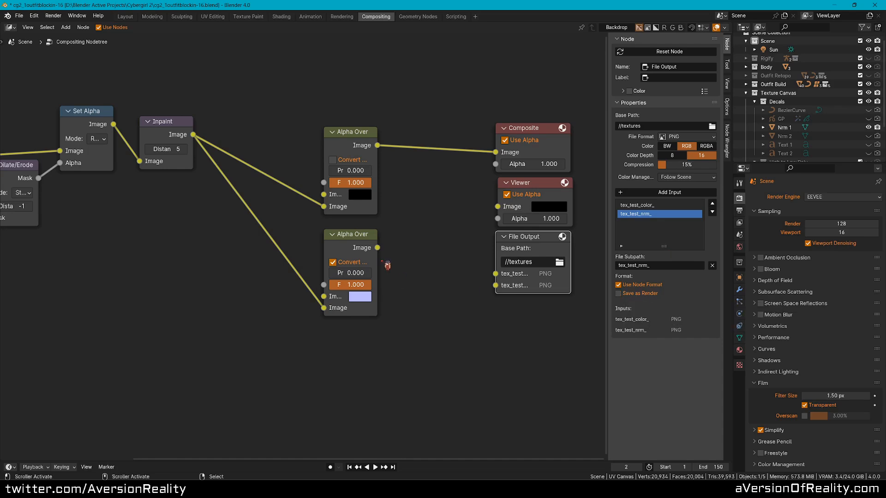
# Connect the Image output of the light-blue Alpha Over node to the File Output's tex_test_nrm_ input.
pyautogui.moveTo(377, 248); pyautogui.dragTo(495, 286)
pyautogui.moveTo(377, 145); pyautogui.dragTo(504, 275)
pyautogui.click(469, 251)
pyautogui.click(549, 256)
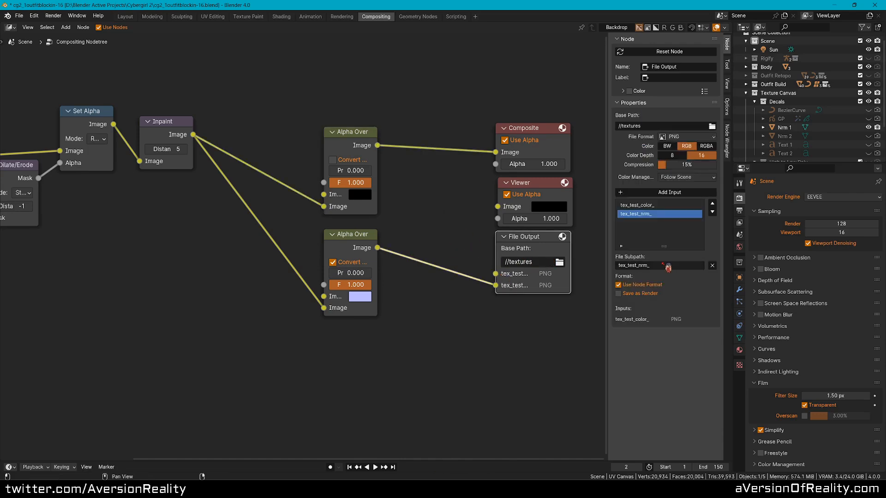
# Link the light-blue Alpha Over node to the Viewer and Composite nodes and render the normal texture.
pyautogui.moveTo(379, 248); pyautogui.dragTo(497, 206)
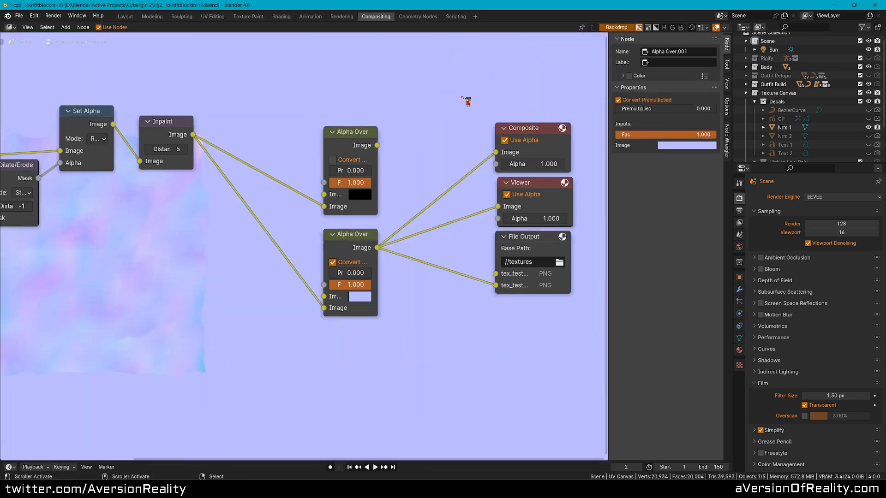
pyautogui.press('F12')
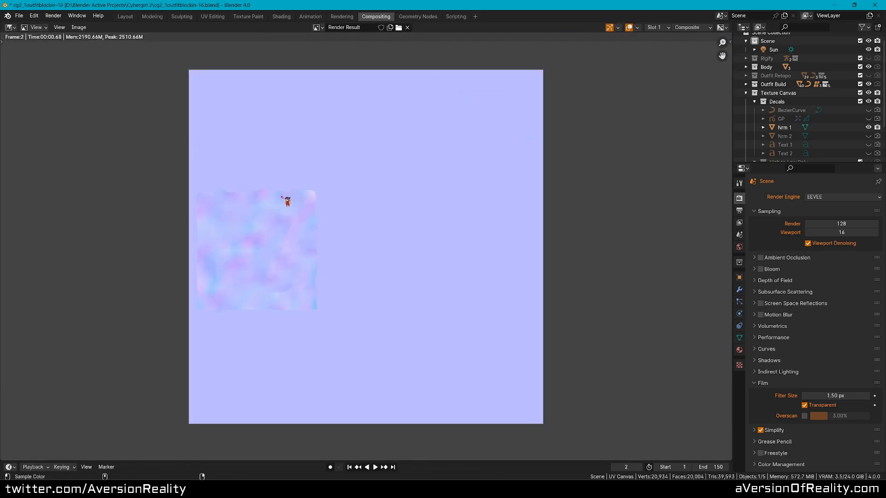
pyautogui.press('Escape')
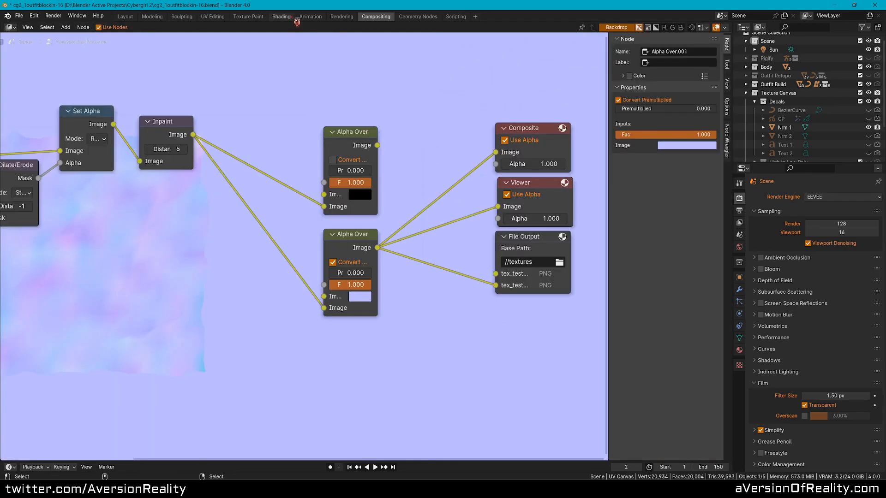
# In the Shading workspace, select the combined outfit and move its normal image, Normal Map and Diffuse BSDF nodes below the color texture node.
pyautogui.click(291, 17)
pyautogui.scroll(-4, 369, 138)
pyautogui.keyDown('shift'); pyautogui.moveTo(391, 184); pyautogui.dragTo(541, 202, button='middle'); pyautogui.keyUp('shift')
pyautogui.rightClick(502, 214)
pyautogui.moveTo(214, 279); pyautogui.dragTo(141, 179, button='middle')
pyautogui.press('b')
pyautogui.moveTo(69, 261); pyautogui.dragTo(219, 364)
pyautogui.press('g')
pyautogui.click(196, 141)
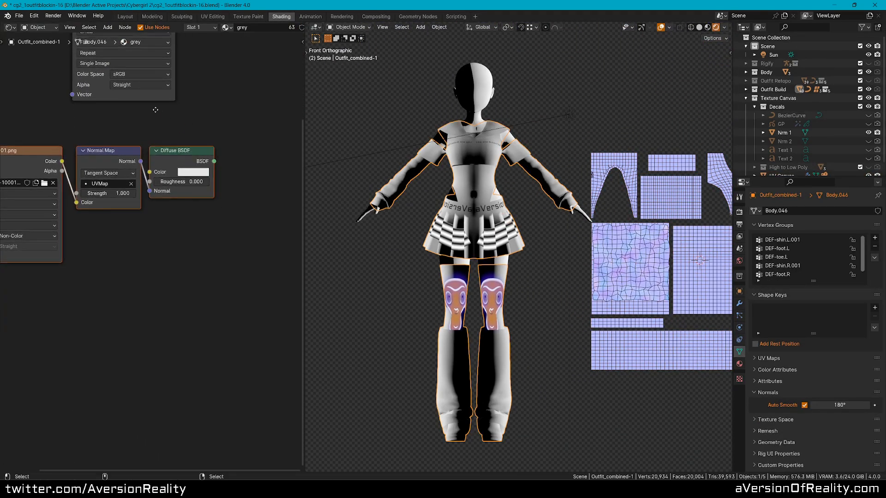
# Load the rendered normal texture into the image node feeding the Normal Map and set its color space to Non-Color.
pyautogui.moveTo(126, 126); pyautogui.dragTo(216, 182, button='middle')
pyautogui.click(134, 245)
pyautogui.doubleClick(339, 113)
pyautogui.click(114, 302)
pyautogui.click(210, 374)
pyautogui.moveTo(210, 369); pyautogui.dragTo(107, 430, button='middle')
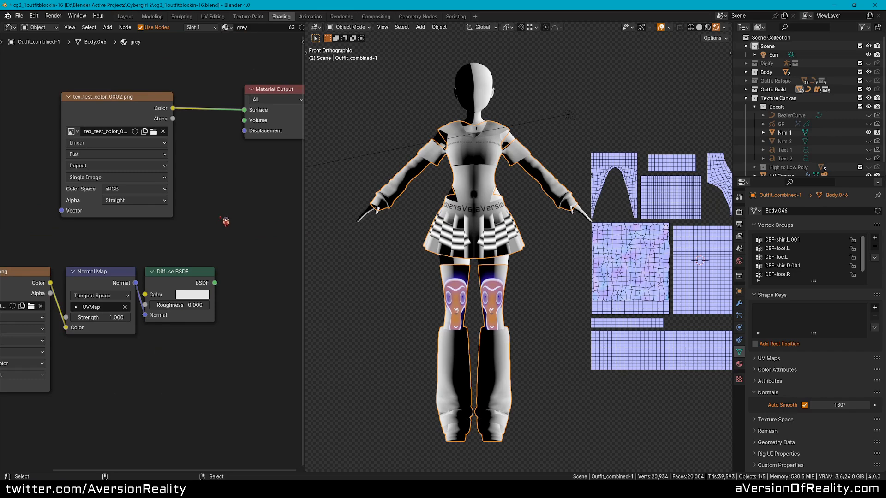
# Connect the Diffuse BSDF to the outfit material's Surface output, check the legs up close, and select the Normal Map node.
pyautogui.keyDown('ctrl'); pyautogui.keyDown('shift'); pyautogui.click(193, 281); pyautogui.keyUp('shift'); pyautogui.keyUp('ctrl')
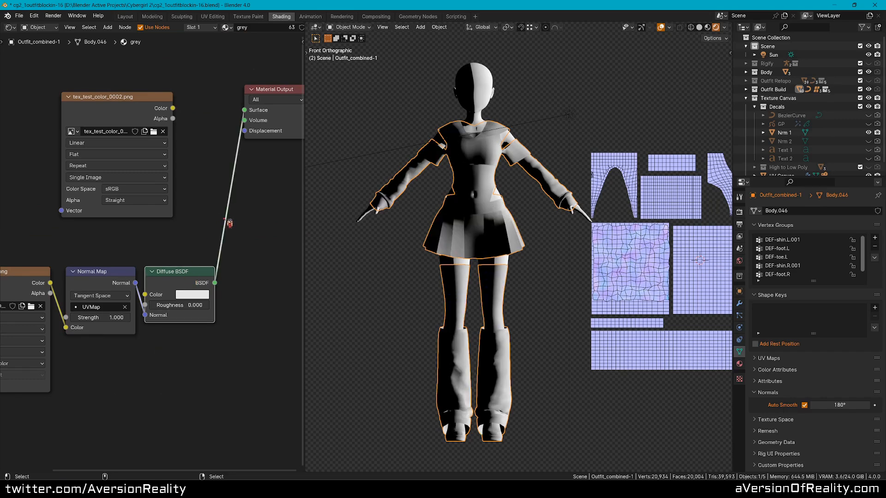
pyautogui.moveTo(229, 223); pyautogui.dragTo(216, 189, button='middle')
pyautogui.scroll(5, 532, 344)
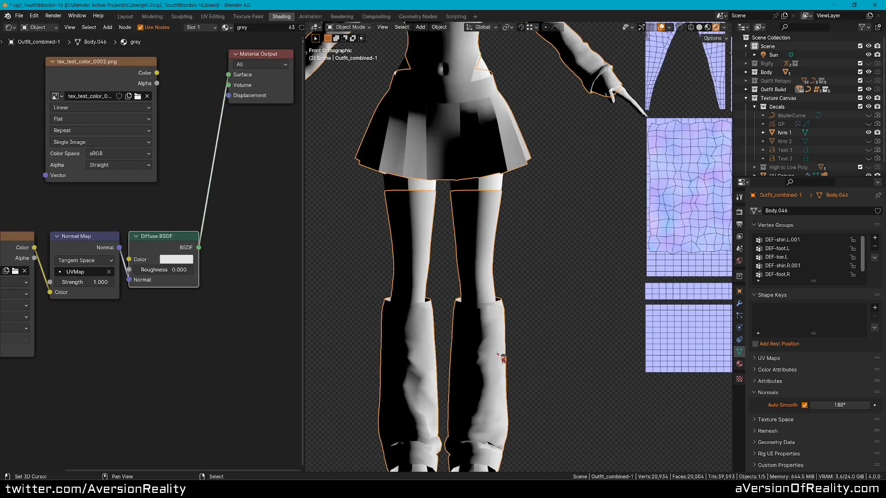
pyautogui.click(93, 240)
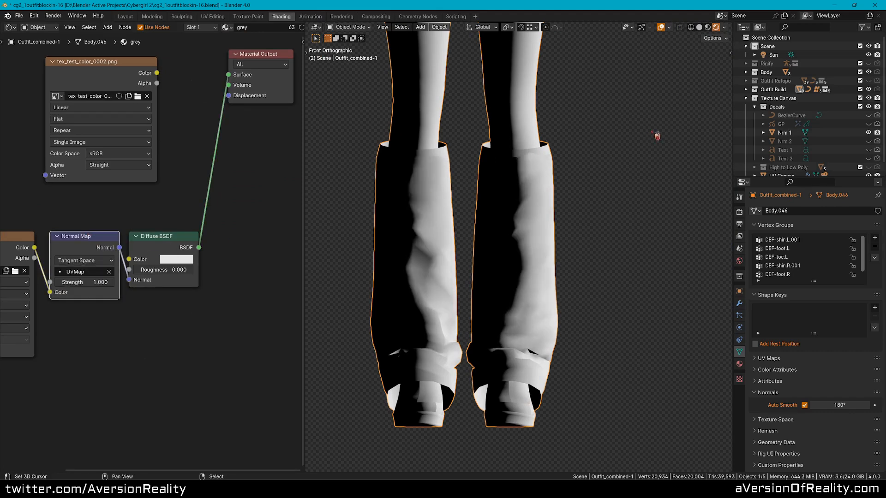
# Rotate the Sun light around the Z axis to change the shading on the legs, and reselect the outfit.
pyautogui.click(654, 138)
pyautogui.press('r')
pyautogui.press('z')
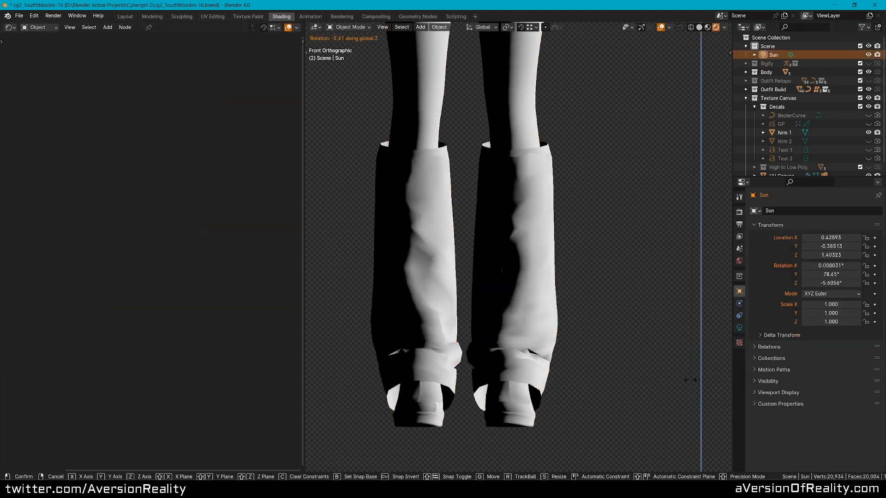
pyautogui.click(521, 281)
pyautogui.click(524, 276)
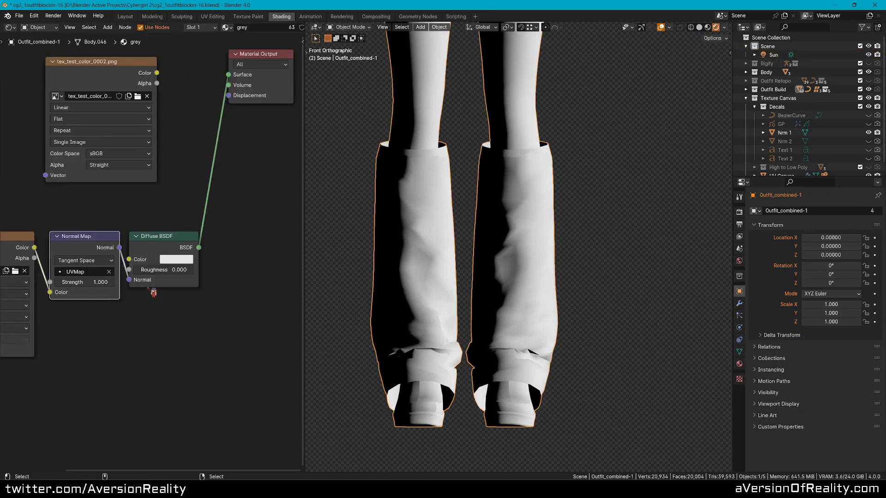
# Set the Normal Map strength to 2.320, return to the front view of the UV canvas, and save the file.
pyautogui.moveTo(104, 281)
pyautogui.mouseDown()
pyautogui.moveTo(98, 276)
pyautogui.moveTo(147, 276)
pyautogui.mouseUp()
pyautogui.moveTo(633, 221); pyautogui.dragTo(613, 187, button='middle')
pyautogui.press('KP_1')
pyautogui.scroll(7, 613, 187)
pyautogui.hotkey('ctrl', 's')
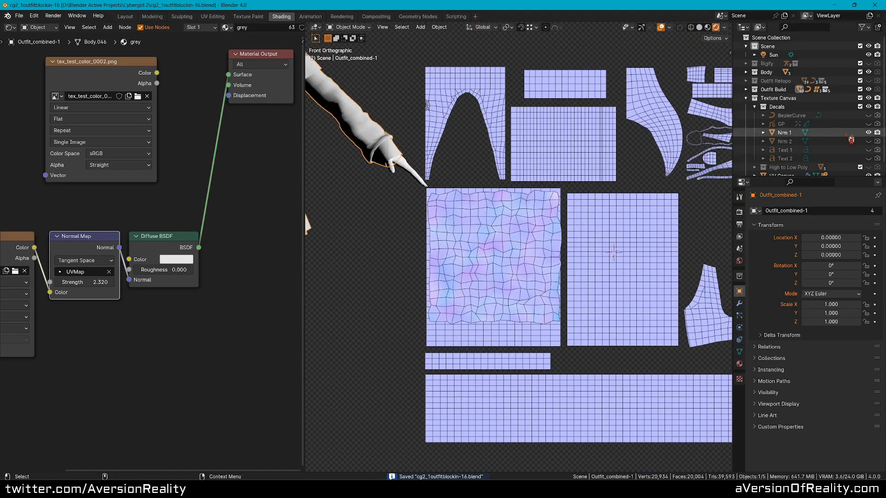
# Show the Nrm 2 ring decal and move it about 0.232 in X and 0.161 in Z onto the Nrm 1 decal.
pyautogui.click(869, 141)
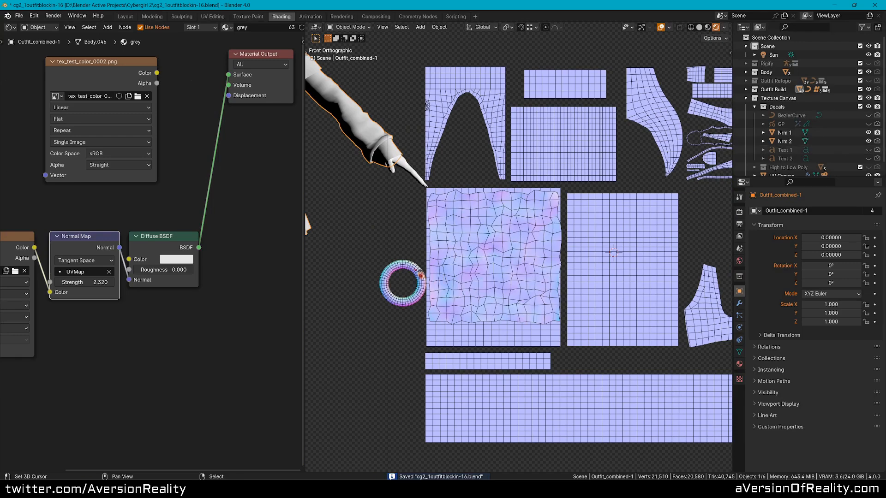
pyautogui.click(421, 275)
pyautogui.press('g')
pyautogui.click(512, 213)
pyautogui.moveTo(577, 179); pyautogui.dragTo(525, 224, button='middle')
pyautogui.press('KP_1')
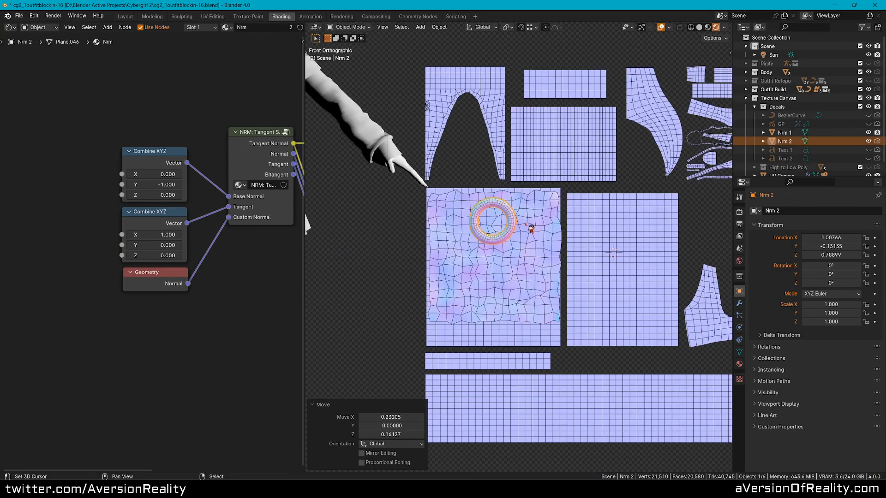
# Deselect everything, render the UV canvas with the ring decal to the textures, and close the render.
pyautogui.scroll(4, 521, 231)
pyautogui.scroll(-3, 461, 228)
pyautogui.hotkey('alt', 'a')
pyautogui.press('F12')
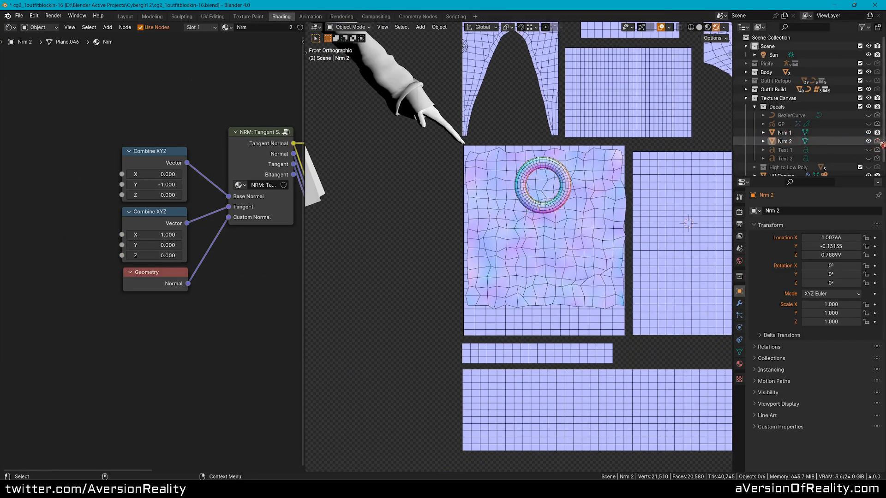
pyautogui.press('Escape')
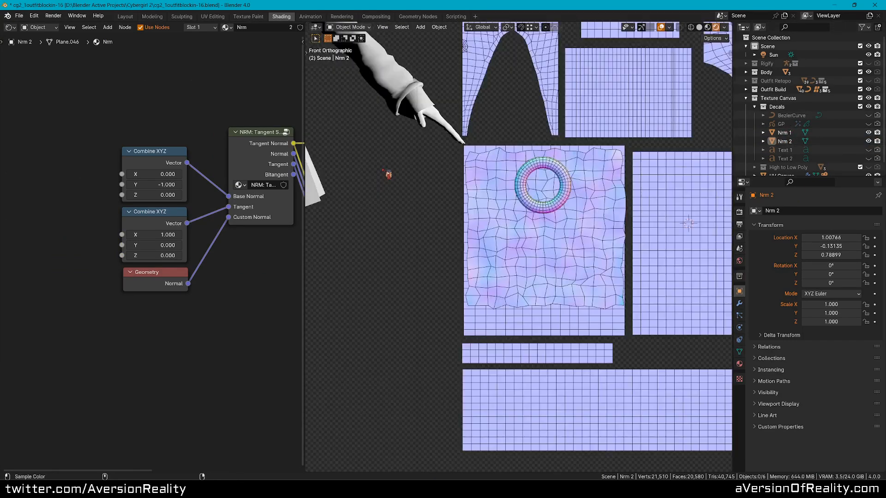
# Select the combined outfit, reload its image textures, and check the ring relief on the leg warmers up close.
pyautogui.scroll(-2, 387, 174)
pyautogui.keyDown('shift'); pyautogui.moveTo(341, 207); pyautogui.dragTo(521, 215, button='middle'); pyautogui.keyUp('shift')
pyautogui.click(526, 220)
pyautogui.press('n')
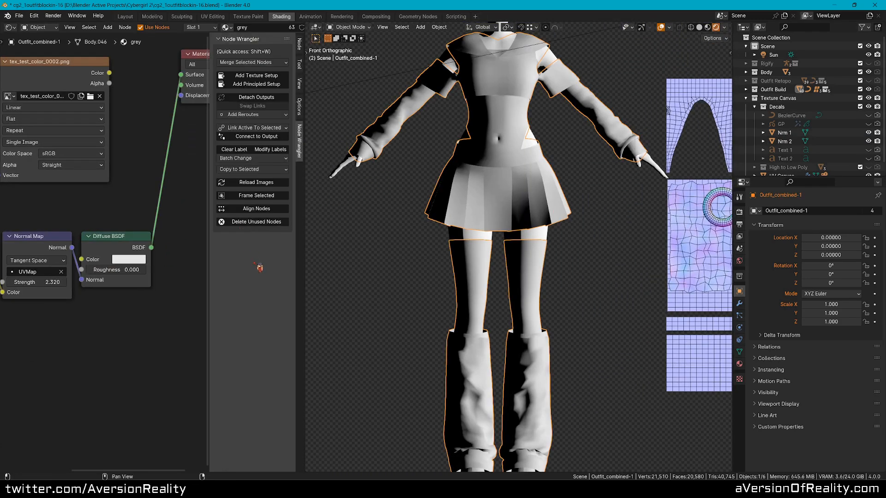
pyautogui.click(261, 182)
pyautogui.keyDown('shift'); pyautogui.moveTo(549, 346); pyautogui.dragTo(638, 193, button='middle'); pyautogui.keyUp('shift')
pyautogui.scroll(5, 522, 259)
pyautogui.moveTo(638, 193); pyautogui.dragTo(618, 191, button='middle')
pyautogui.scroll(-3, 617, 191)
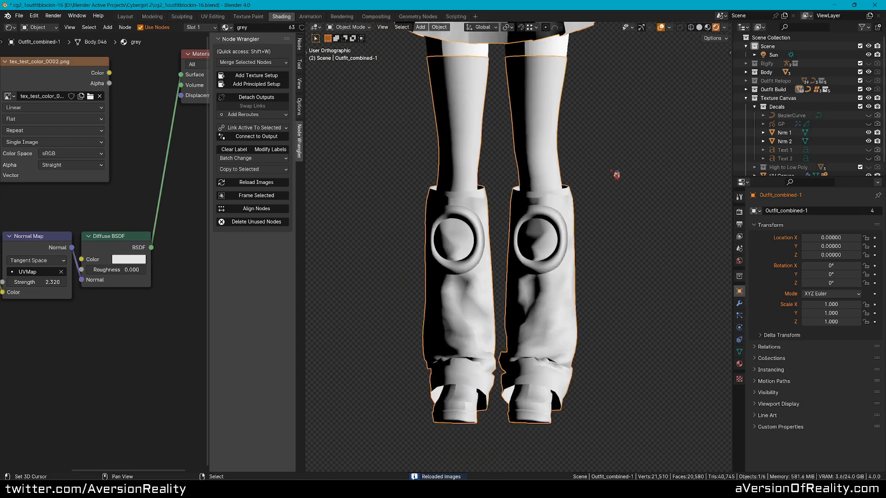
# In the front view, select the Sun light and rotate it about -3.8° around the global Z axis.
pyautogui.press('KP_1')
pyautogui.click(779, 55)
pyautogui.keyDown('shift'); pyautogui.moveTo(591, 123); pyautogui.dragTo(578, 159, button='middle'); pyautogui.keyUp('shift')
pyautogui.press('r')
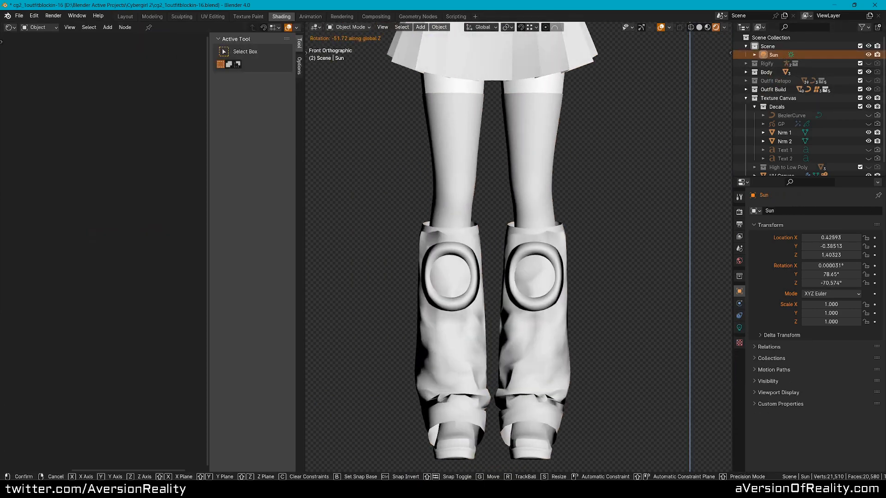
pyautogui.click(409, 307)
pyautogui.scroll(-5, 570, 300)
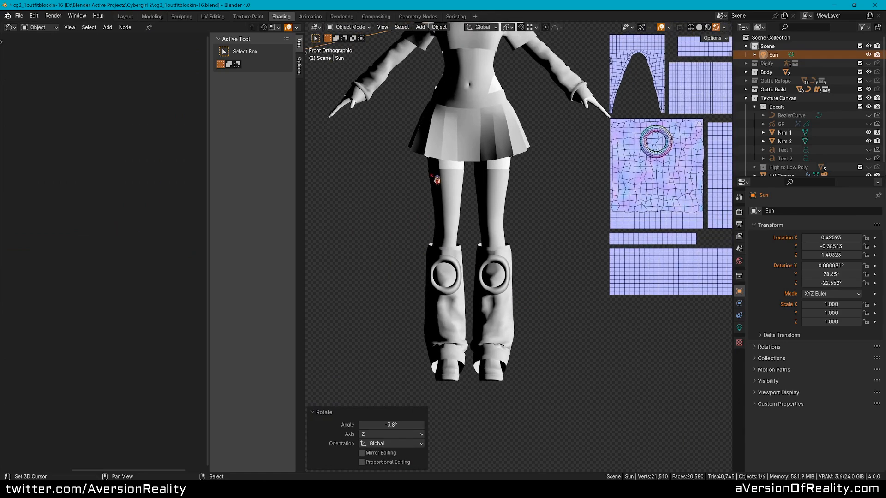
# Rotate the Sun further around the global Z axis to a Z rotation of about -149°.
pyautogui.press('r')
pyautogui.press('z')
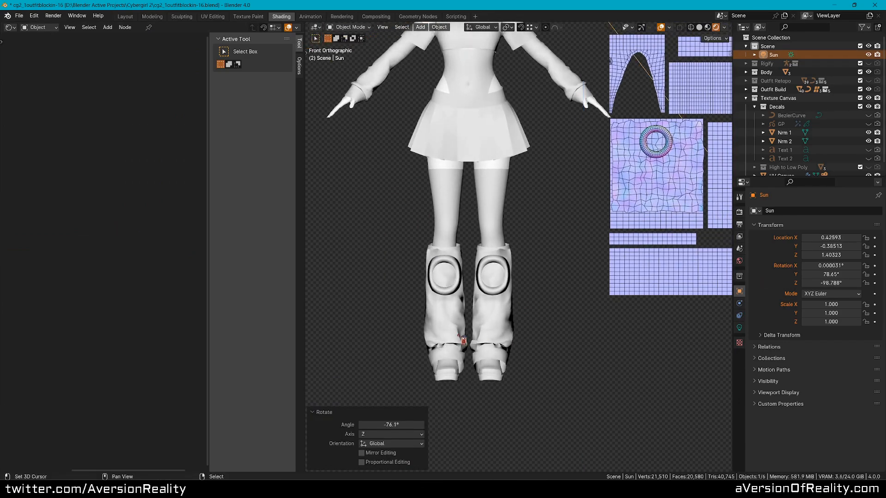
pyautogui.click(722, 243)
pyautogui.keyDown('shift'); pyautogui.moveTo(650, 191); pyautogui.dragTo(576, 222, button='middle'); pyautogui.keyUp('shift')
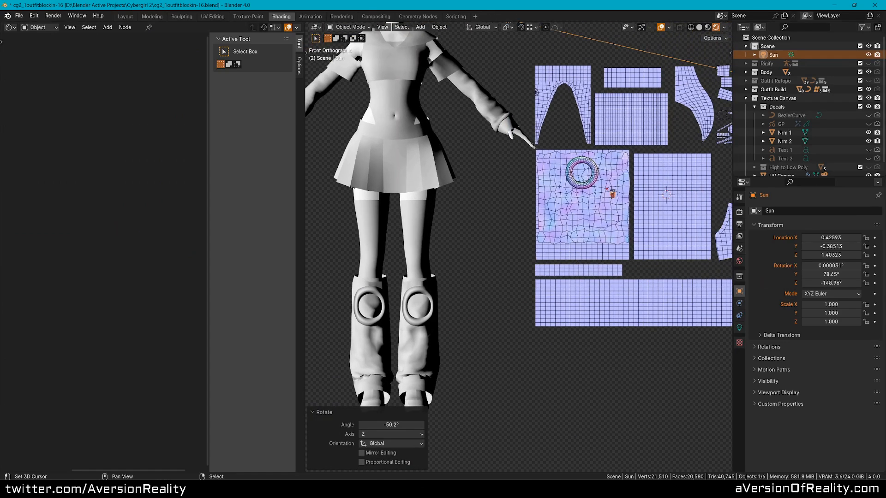
pyautogui.scroll(1, 595, 189)
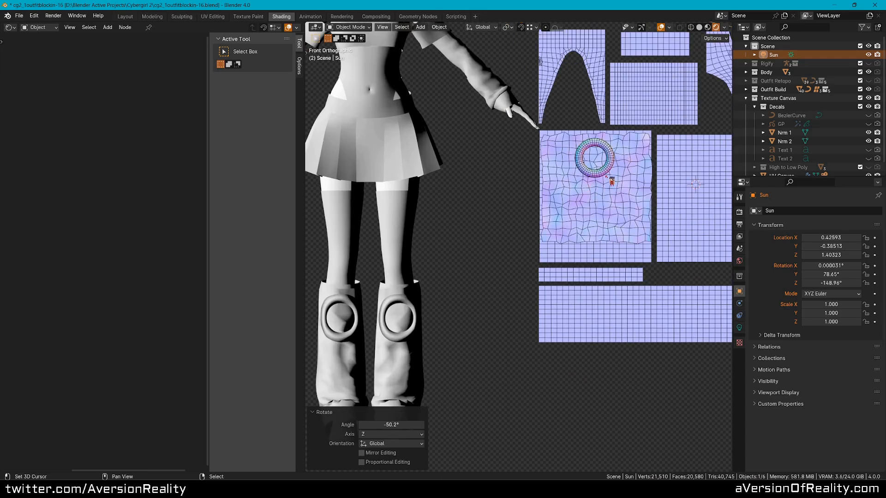
# Move the Sun light about -0.231 in X and -0.669 in Z, beside the character's skirt.
pyautogui.scroll(-2, 583, 193)
pyautogui.press('g')
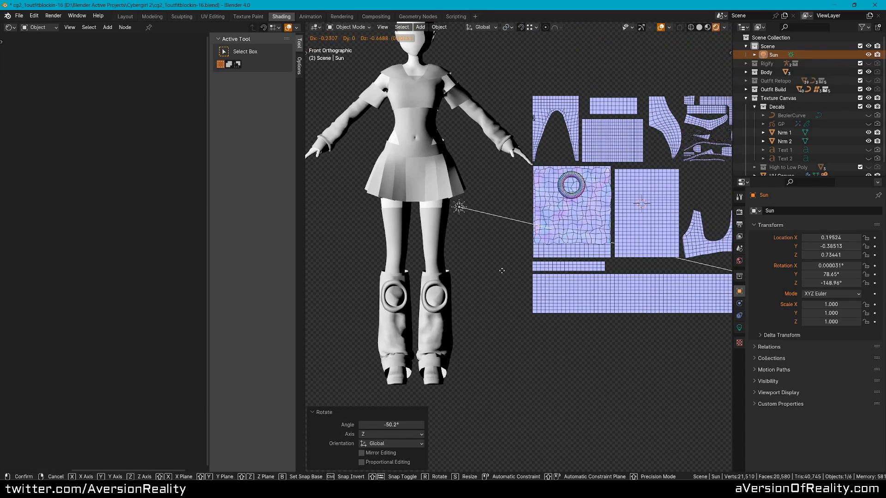
pyautogui.click(514, 279)
pyautogui.scroll(2, 515, 279)
pyautogui.keyDown('shift'); pyautogui.moveTo(514, 279); pyautogui.dragTo(562, 241, button='middle'); pyautogui.keyUp('shift')
pyautogui.keyDown('shift'); pyautogui.moveTo(604, 212); pyautogui.dragTo(569, 260, button='middle'); pyautogui.keyUp('shift')
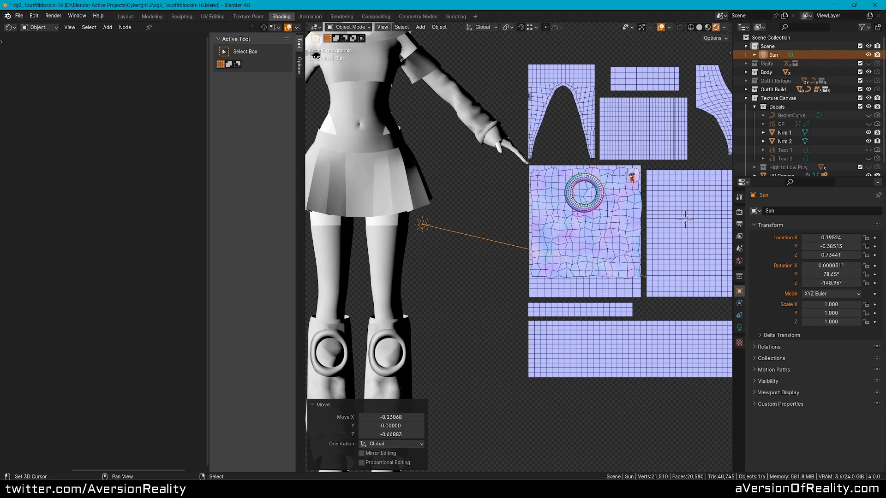
# Move the Sun light about 0.152 in X and 0.067 in Z toward the UV canvas, and deselect everything.
pyautogui.scroll(1, 630, 173)
pyautogui.keyDown('shift'); pyautogui.moveTo(625, 180); pyautogui.dragTo(536, 208, button='middle'); pyautogui.keyUp('shift')
pyautogui.press('g')
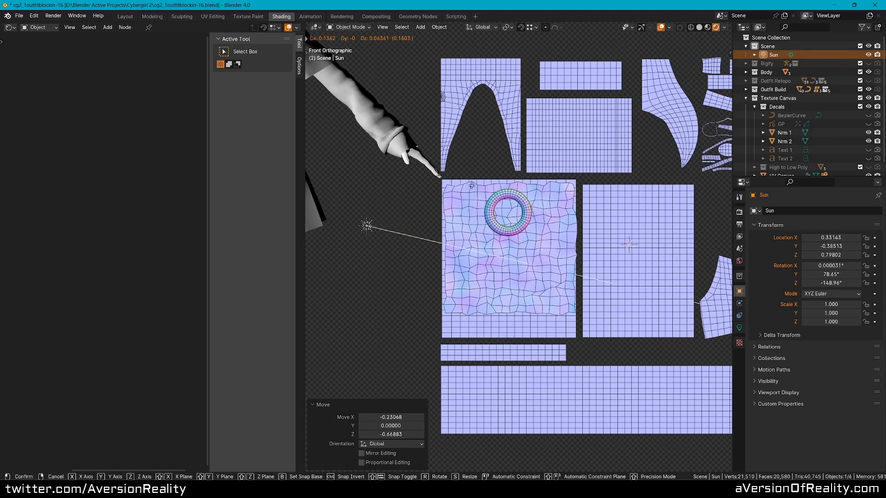
pyautogui.click(497, 179)
pyautogui.hotkey('alt', 'a')
pyautogui.keyDown('shift'); pyautogui.moveTo(537, 166); pyautogui.dragTo(447, 171, button='middle'); pyautogui.keyUp('shift')
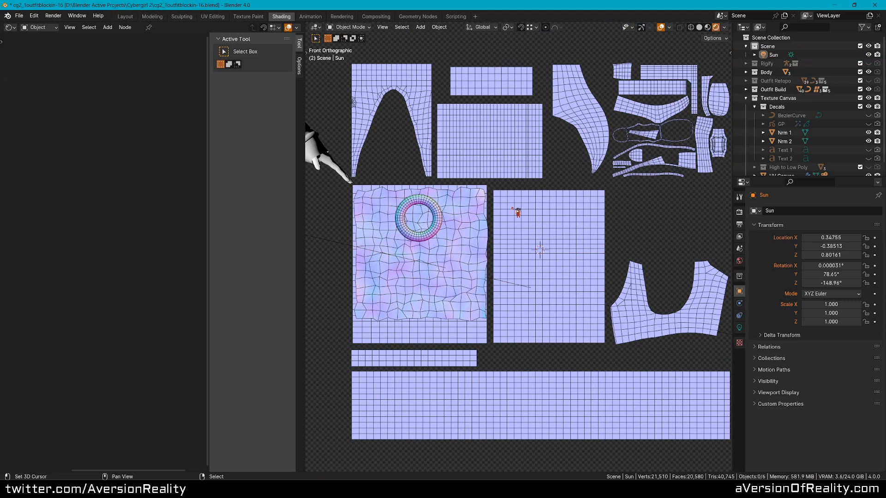
pyautogui.scroll(-1, 517, 245)
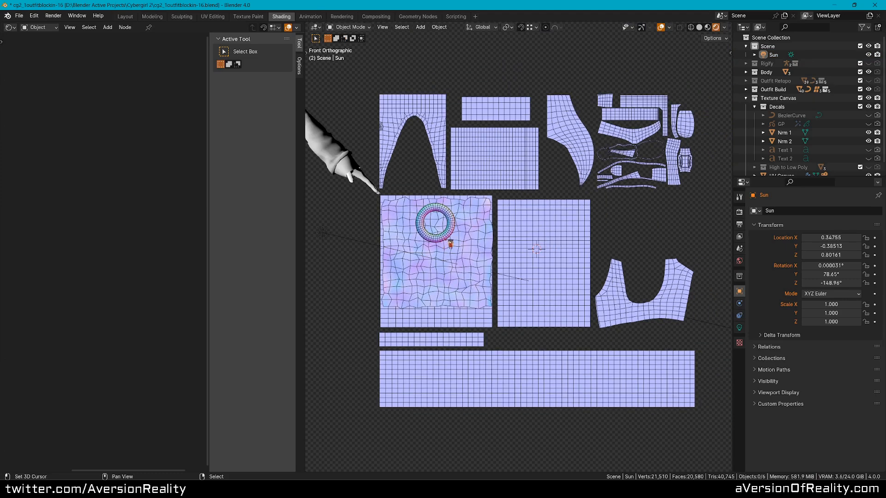
# Select the Sun, rotate it 128° in the front view plane, and check the legs' shading from an angle.
pyautogui.keyDown('shift'); pyautogui.moveTo(449, 245); pyautogui.dragTo(569, 158, button='middle'); pyautogui.keyUp('shift')
pyautogui.click(540, 137)
pyautogui.press('r')
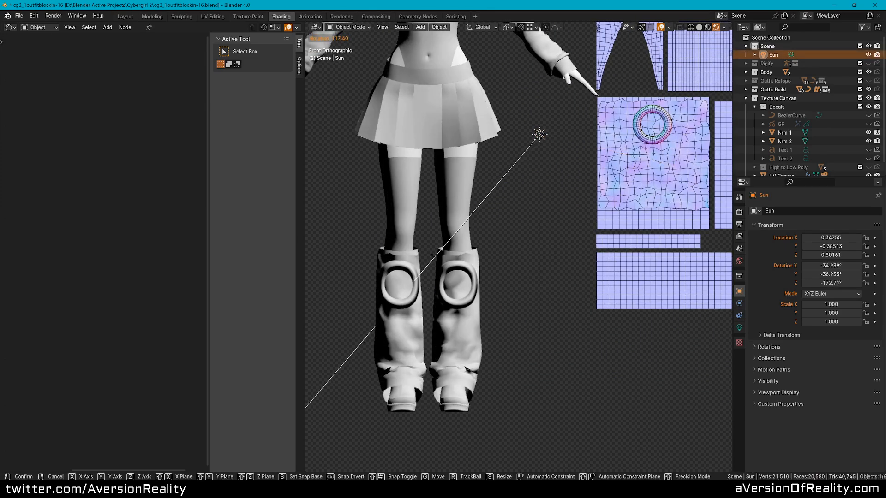
pyautogui.click(428, 225)
pyautogui.scroll(1, 510, 235)
pyautogui.keyDown('shift'); pyautogui.moveTo(510, 235); pyautogui.dragTo(540, 220, button='middle'); pyautogui.keyUp('shift')
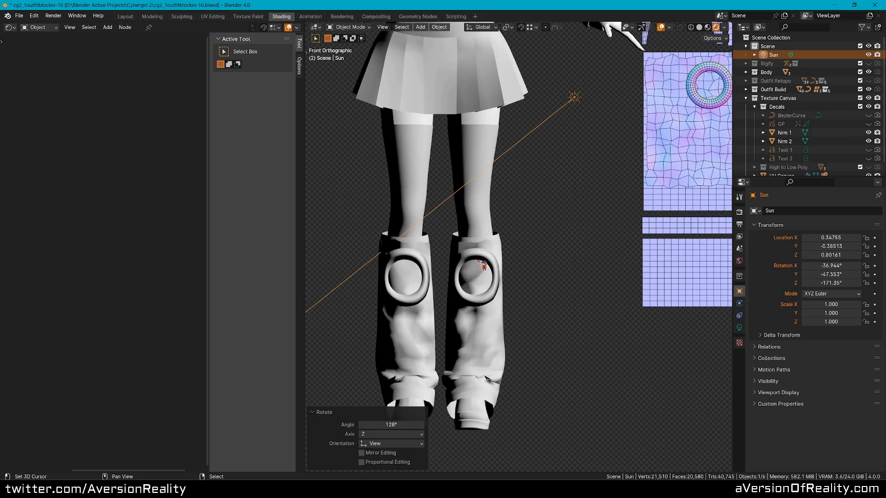
pyautogui.moveTo(542, 150); pyautogui.dragTo(583, 160, button='middle')
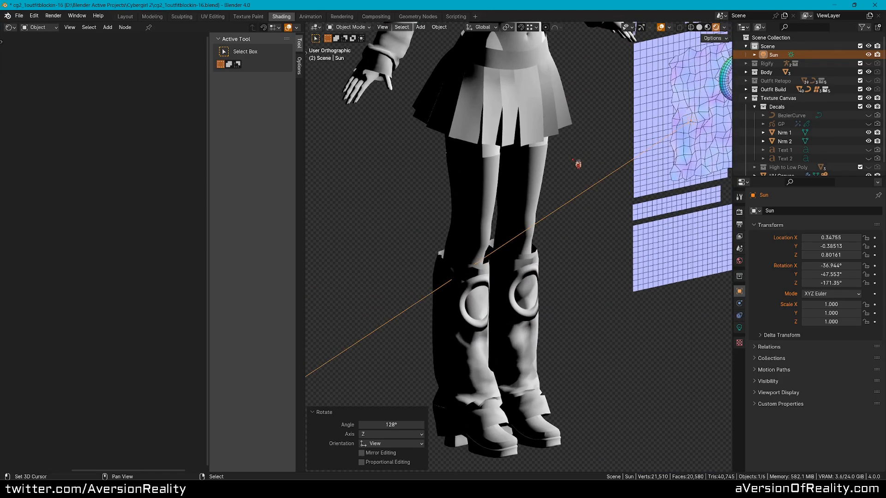
# Return to the front view, rotate the Sun again, and move it about -0.113 in X and -0.202 in Z.
pyautogui.press('KP_1')
pyautogui.press('r')
pyautogui.click(648, 83)
pyautogui.press('g')
pyautogui.click(584, 181)
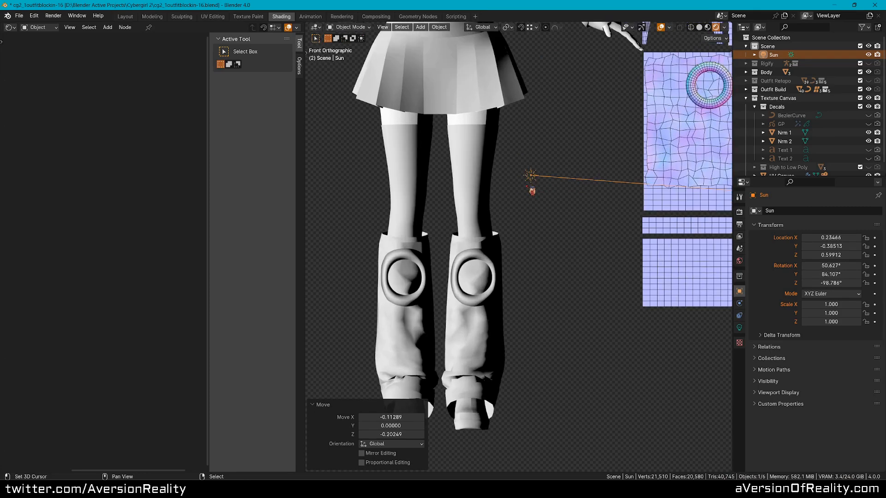
# Examine the shading on the skirt and legs beside the UV canvas, and select the combined outfit.
pyautogui.keyDown('shift'); pyautogui.moveTo(504, 148); pyautogui.dragTo(525, 247, button='middle'); pyautogui.keyUp('shift')
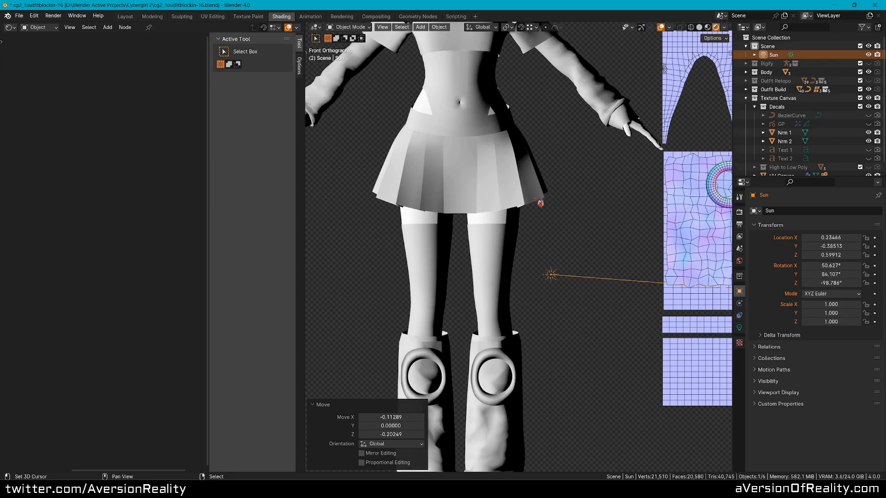
pyautogui.keyDown('shift'); pyautogui.moveTo(571, 215); pyautogui.dragTo(560, 166, button='middle'); pyautogui.keyUp('shift')
pyautogui.moveTo(571, 200)
pyautogui.keyDown('shift'); pyautogui.mouseDown(button='middle')
pyautogui.moveTo(541, 215)
pyautogui.moveTo(537, 259)
pyautogui.mouseUp(button='middle'); pyautogui.keyUp('shift')
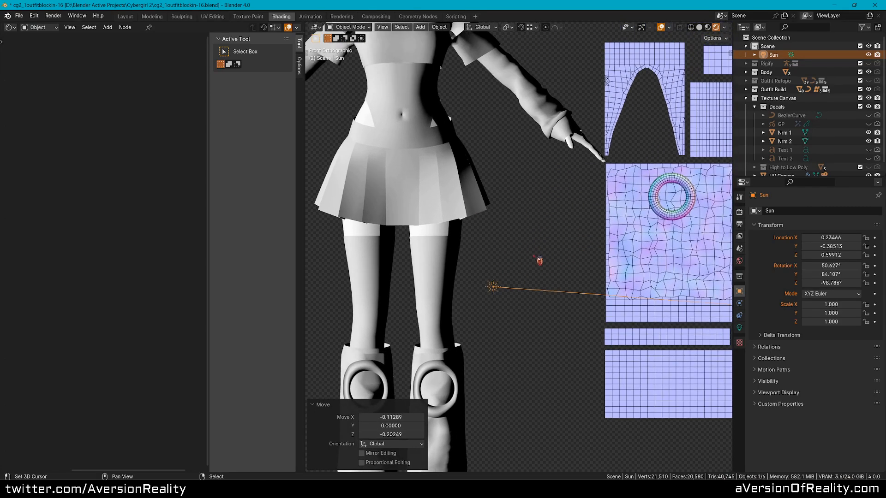
pyautogui.scroll(-1, 535, 256)
pyautogui.scroll(1, 496, 215)
pyautogui.keyDown('shift'); pyautogui.moveTo(496, 215); pyautogui.dragTo(538, 172, button='middle'); pyautogui.keyUp('shift')
pyautogui.rightClick(521, 178)
pyautogui.scroll(-1, 521, 178)
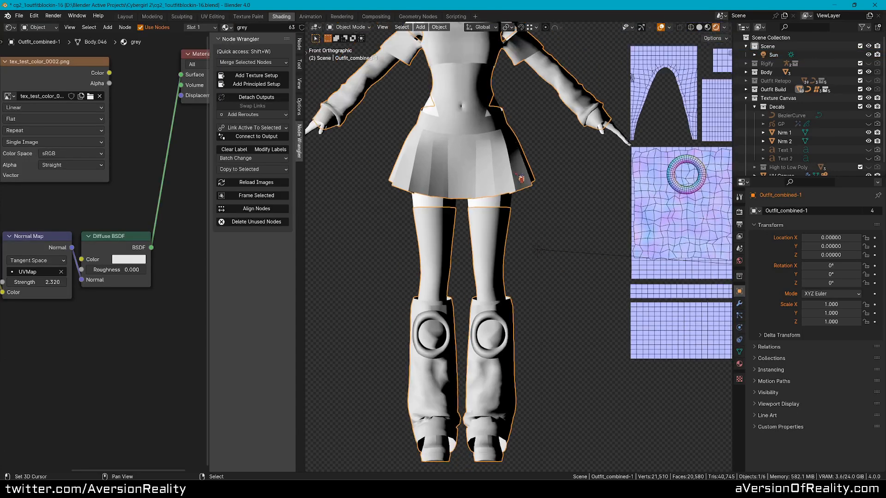
pyautogui.keyDown('shift'); pyautogui.moveTo(509, 236); pyautogui.dragTo(505, 338, button='middle'); pyautogui.keyUp('shift')
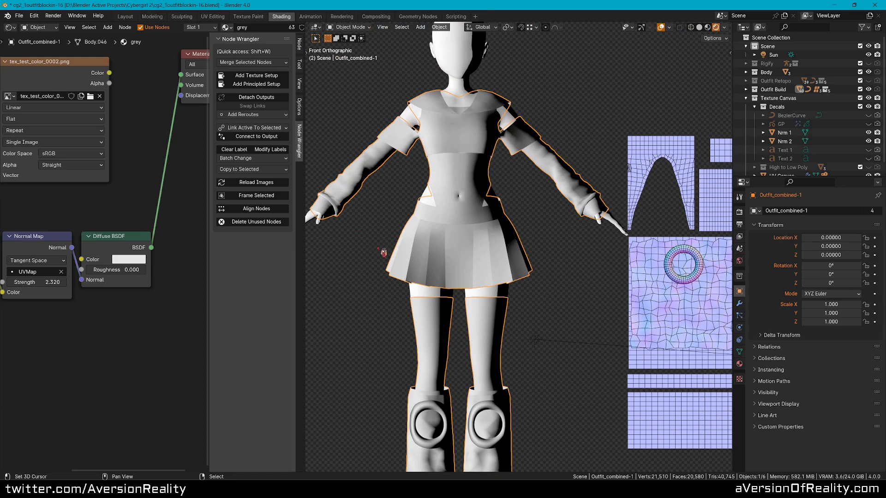
# Hide the Shader Editor's sidebar to make room for the outfit material's nodes.
pyautogui.press('n')
pyautogui.press('n')
pyautogui.press('n')
pyautogui.keyDown('shift'); pyautogui.moveTo(537, 298); pyautogui.dragTo(547, 217, button='middle'); pyautogui.keyUp('shift')
pyautogui.keyDown('shift'); pyautogui.moveTo(499, 263); pyautogui.dragTo(556, 246, button='middle'); pyautogui.keyUp('shift')
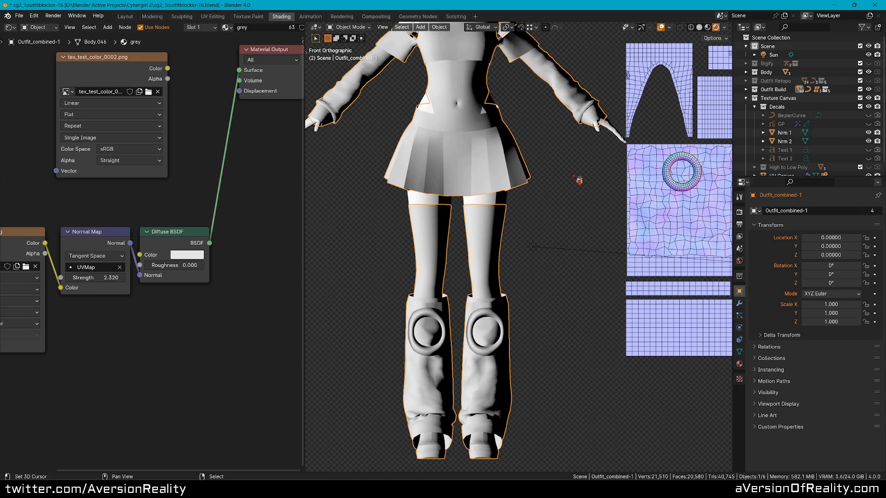
# Compare the ring relief on the leg warmers with the normal decals on the UV canvas.
pyautogui.keyDown('shift'); pyautogui.moveTo(568, 159); pyautogui.dragTo(512, 195, button='middle'); pyautogui.keyUp('shift')
pyautogui.scroll(-1, 566, 230)
pyautogui.keyDown('shift'); pyautogui.moveTo(538, 271); pyautogui.dragTo(604, 218, button='middle'); pyautogui.keyUp('shift')
pyautogui.scroll(1, 595, 252)
pyautogui.keyDown('shift'); pyautogui.moveTo(615, 189); pyautogui.dragTo(533, 204, button='middle'); pyautogui.keyUp('shift')
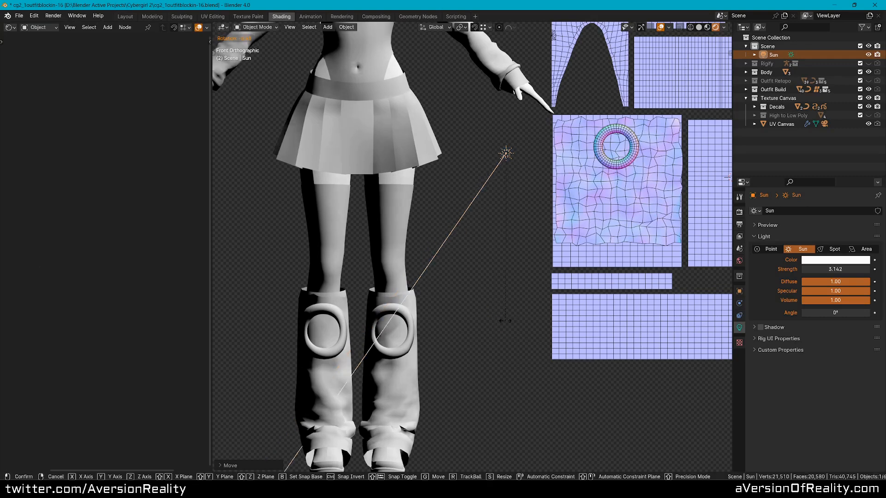
# Rotate the Sun in the front view to light the outfit and its ring relief from different angles.
pyautogui.scroll(-2, 551, 168)
pyautogui.keyDown('shift'); pyautogui.moveTo(621, 116); pyautogui.dragTo(569, 169, button='middle'); pyautogui.keyUp('shift')
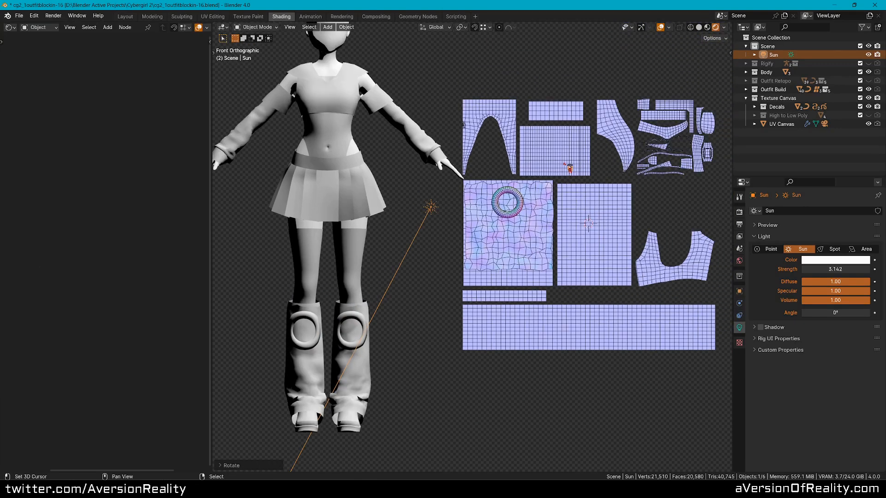
pyautogui.scroll(1, 491, 237)
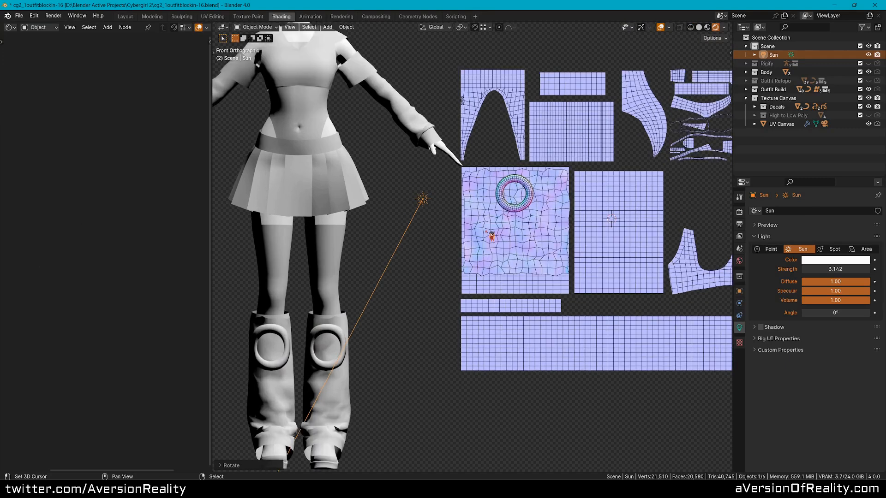
pyautogui.scroll(-1, 563, 257)
pyautogui.moveTo(563, 257)
pyautogui.keyDown('shift'); pyautogui.mouseDown(button='middle')
pyautogui.moveTo(580, 275)
pyautogui.moveTo(556, 254)
pyautogui.mouseUp(button='middle'); pyautogui.keyUp('shift')
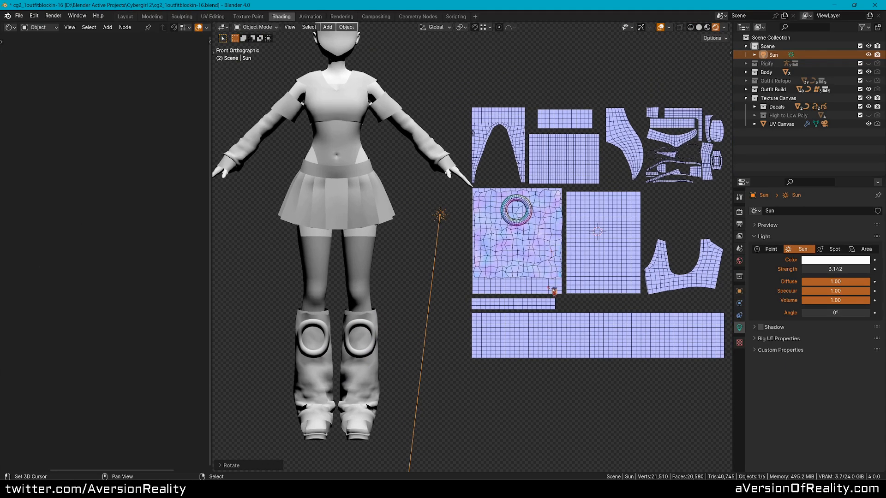
pyautogui.keyDown('shift'); pyautogui.moveTo(602, 292); pyautogui.dragTo(606, 304, button='middle'); pyautogui.keyUp('shift')
pyautogui.scroll(1, 589, 333)
pyautogui.scroll(-1, 590, 331)
pyautogui.press('r')
pyautogui.click(517, 359)
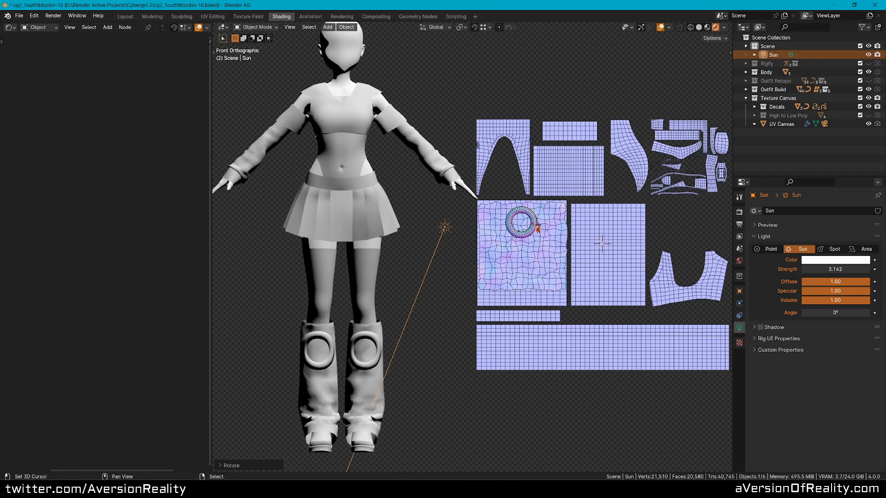